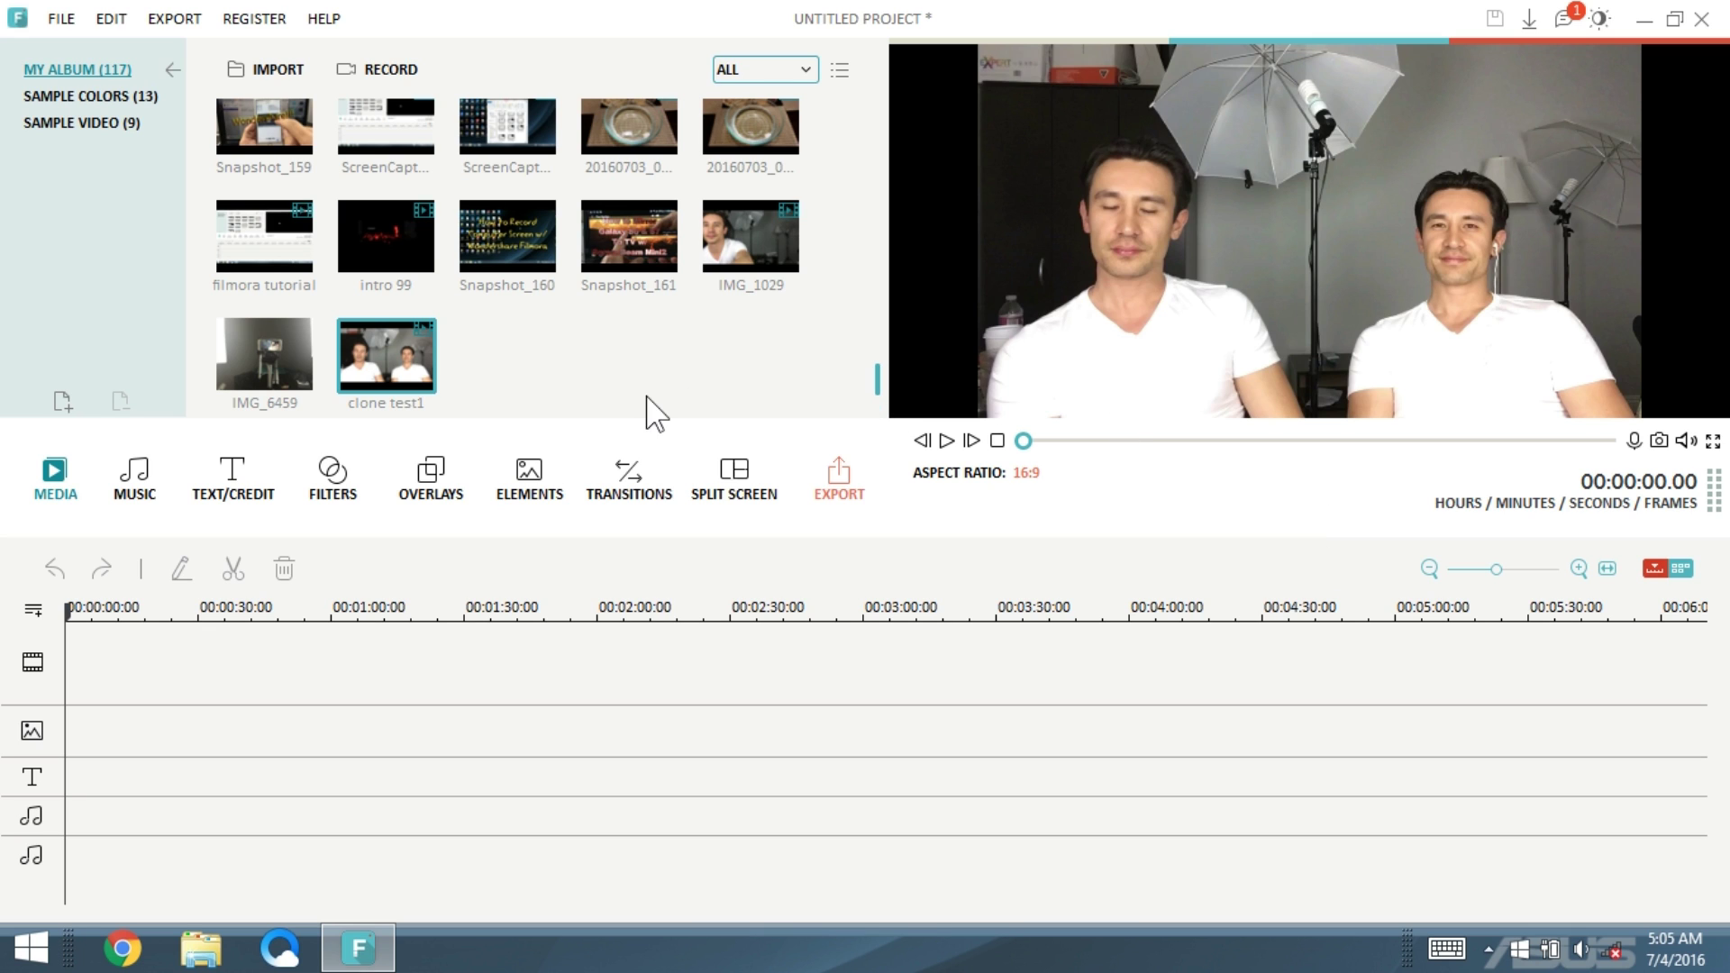
- Show the IMG_1029 clip from the media album in the preview
{"action": "left_click", "coordinate": [746, 255]}
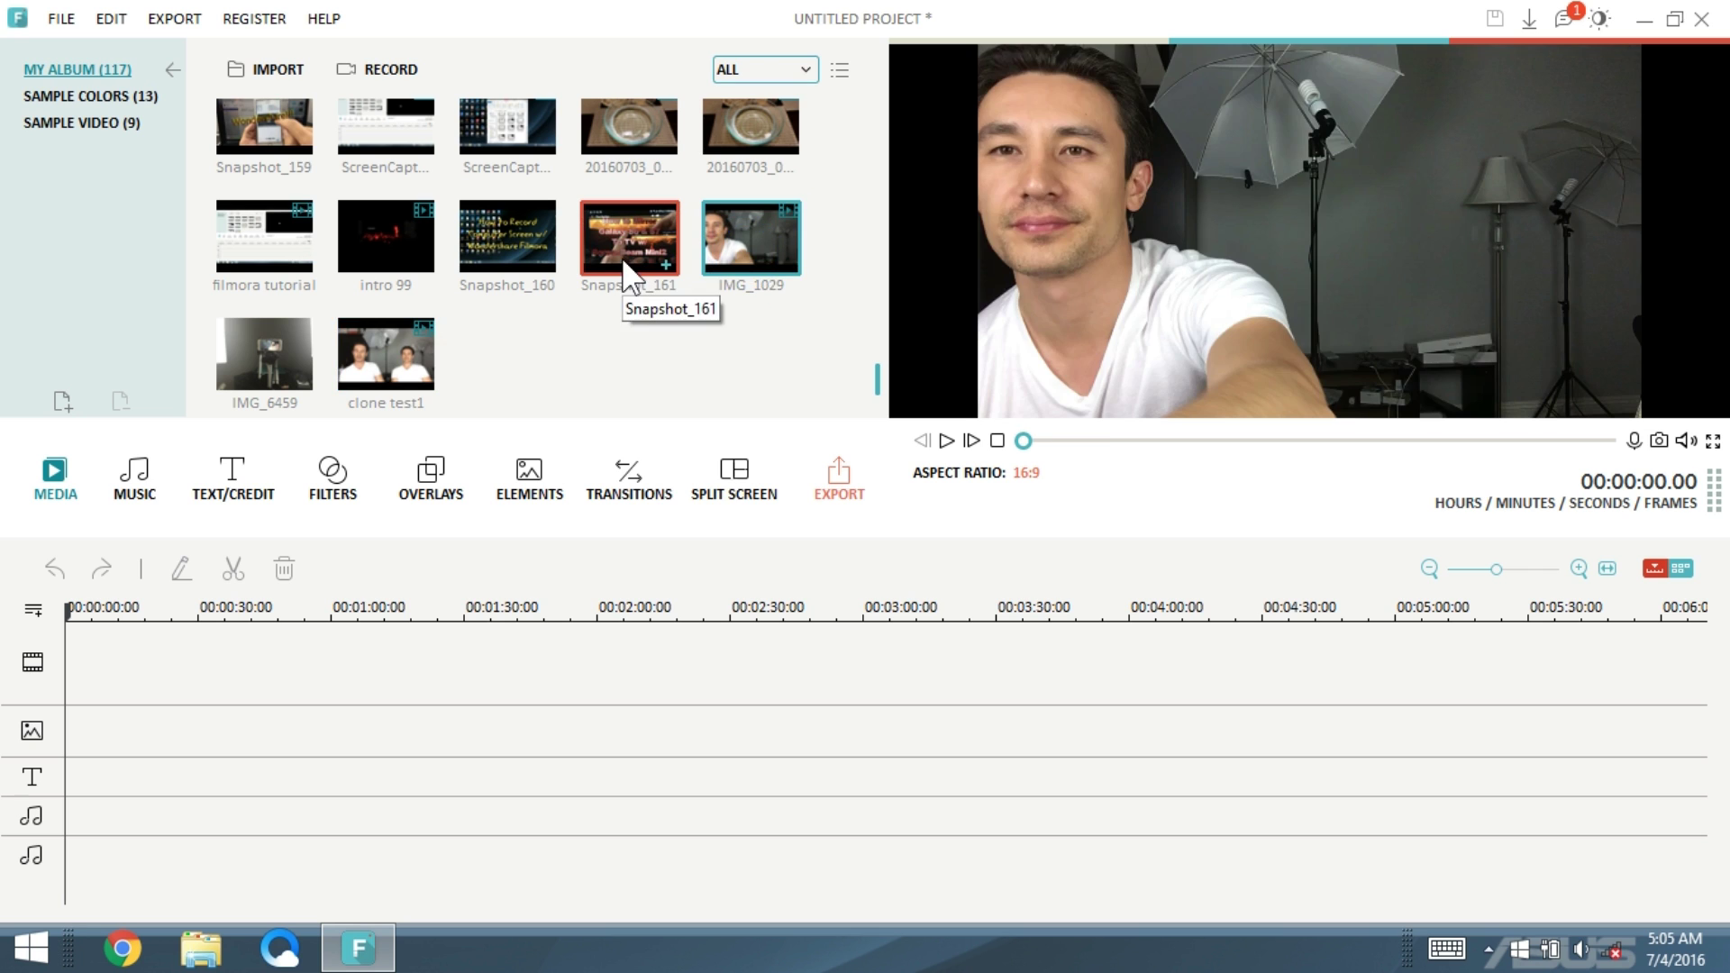
{"action": "left_click", "coordinate": [625, 261]}
{"action": "left_click", "coordinate": [748, 246]}
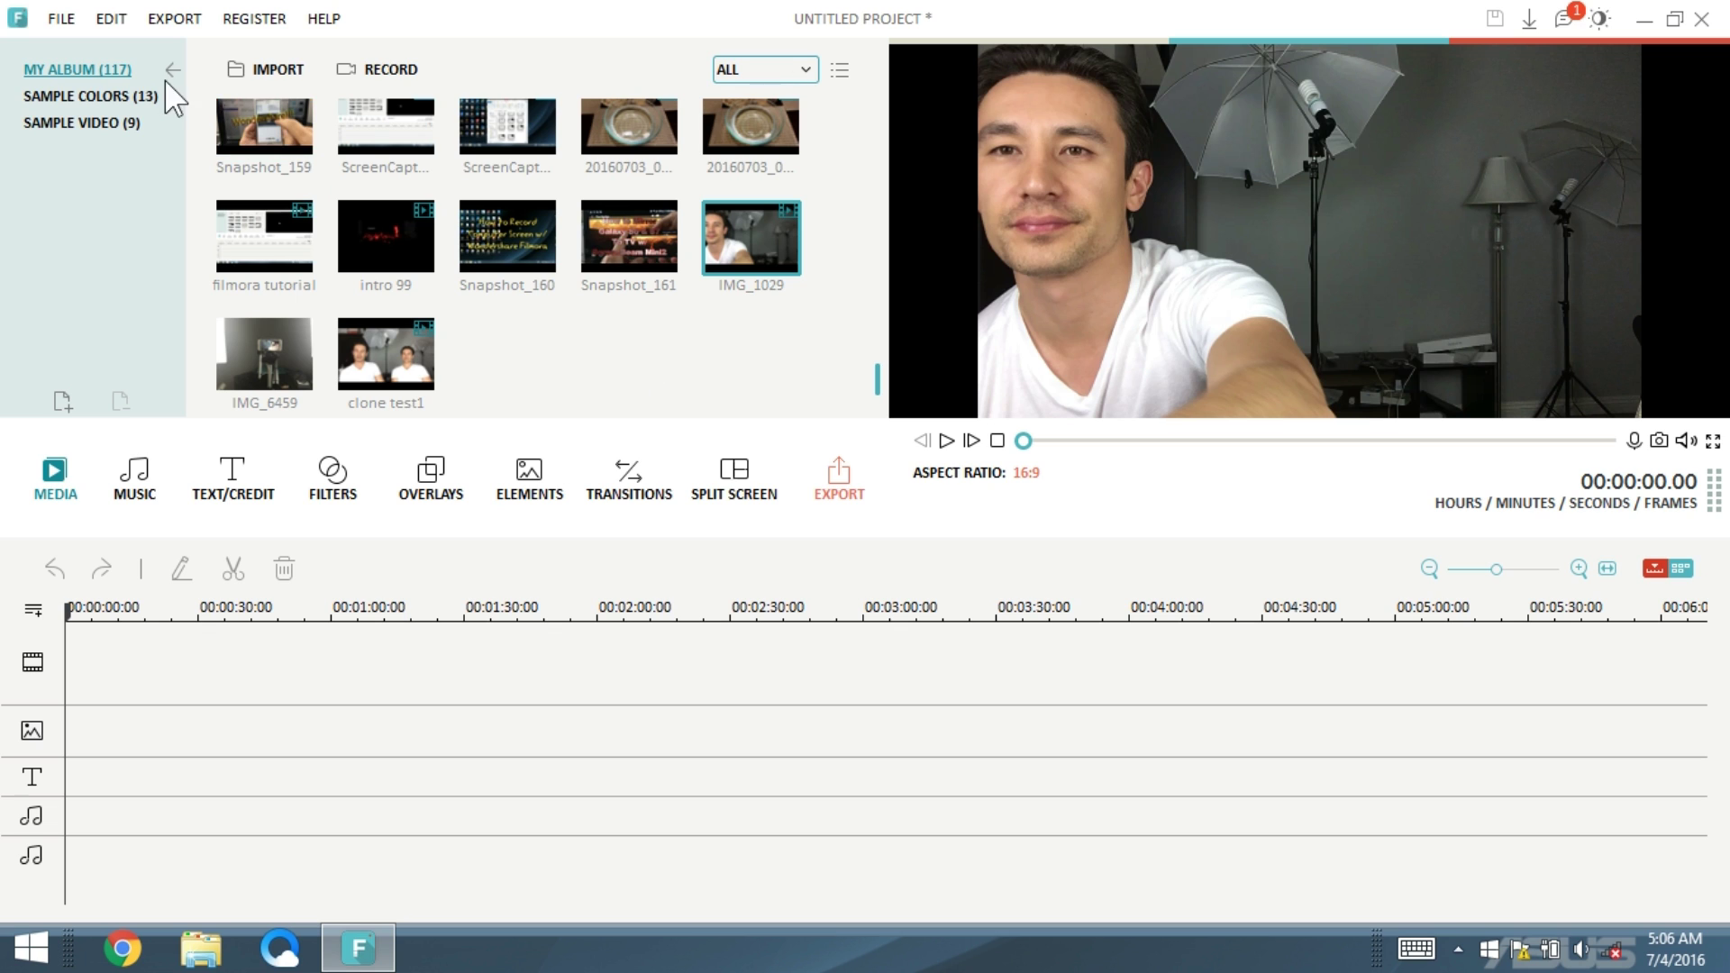
{"action": "left_click", "coordinate": [61, 19]}
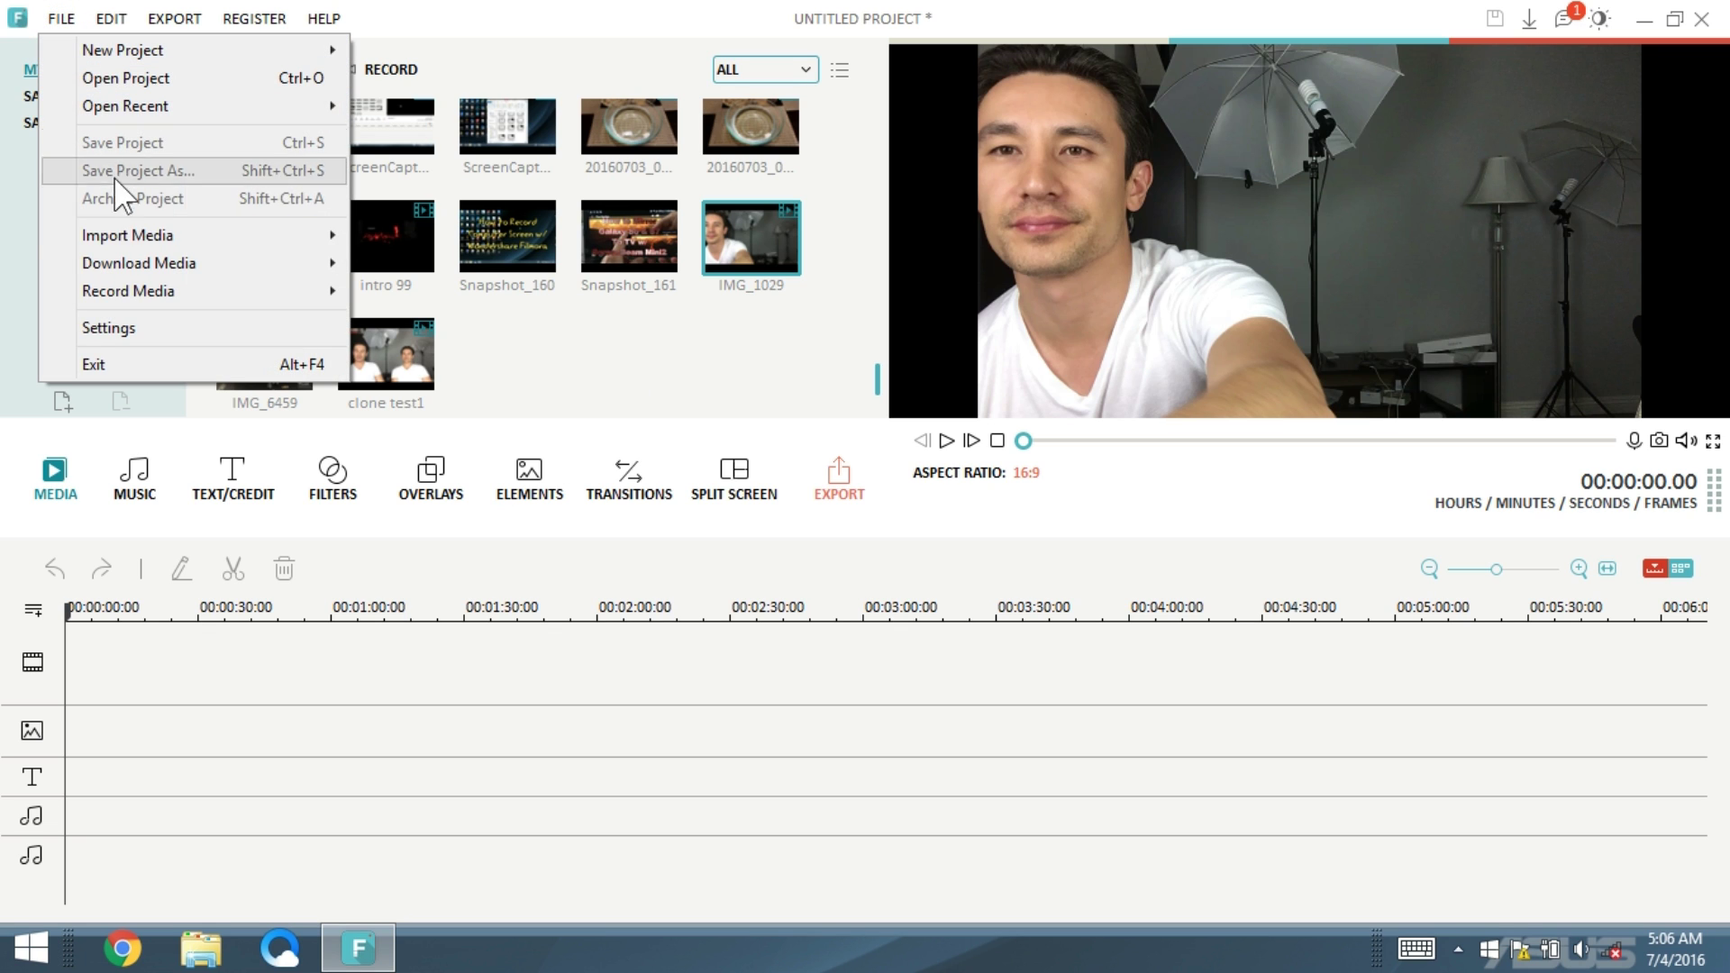
{"action": "mouse_move", "coordinate": [131, 236]}
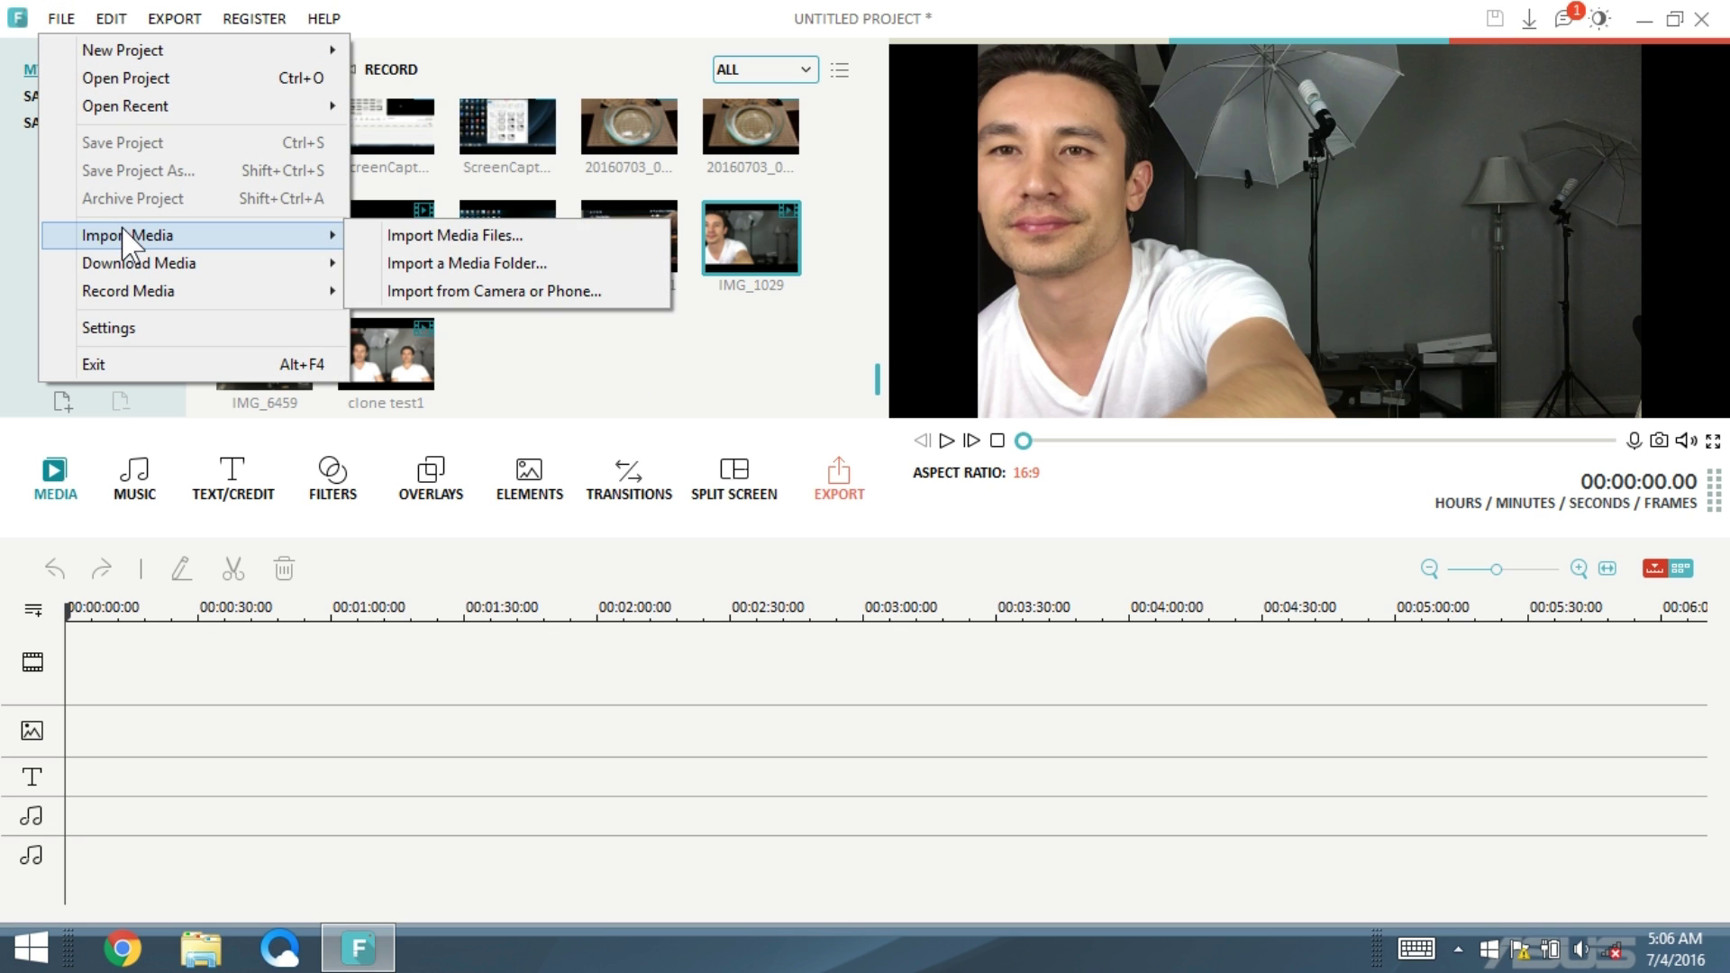
{"action": "left_click", "coordinate": [413, 234]}
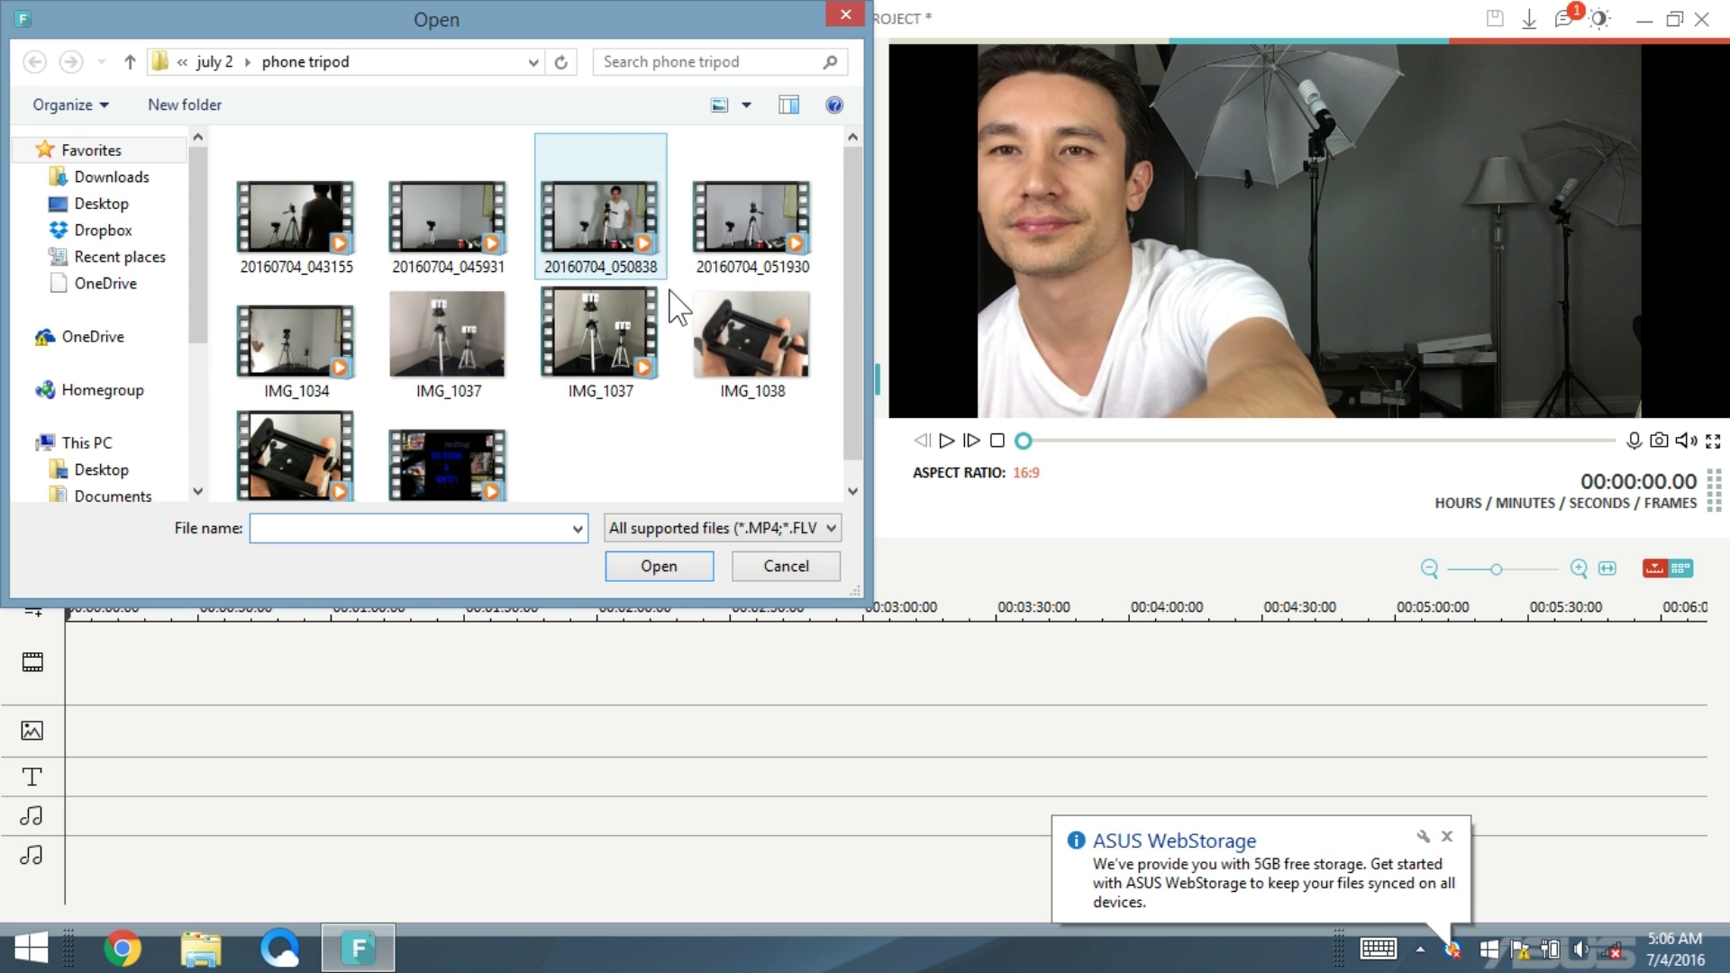
{"action": "left_click", "coordinate": [807, 566]}
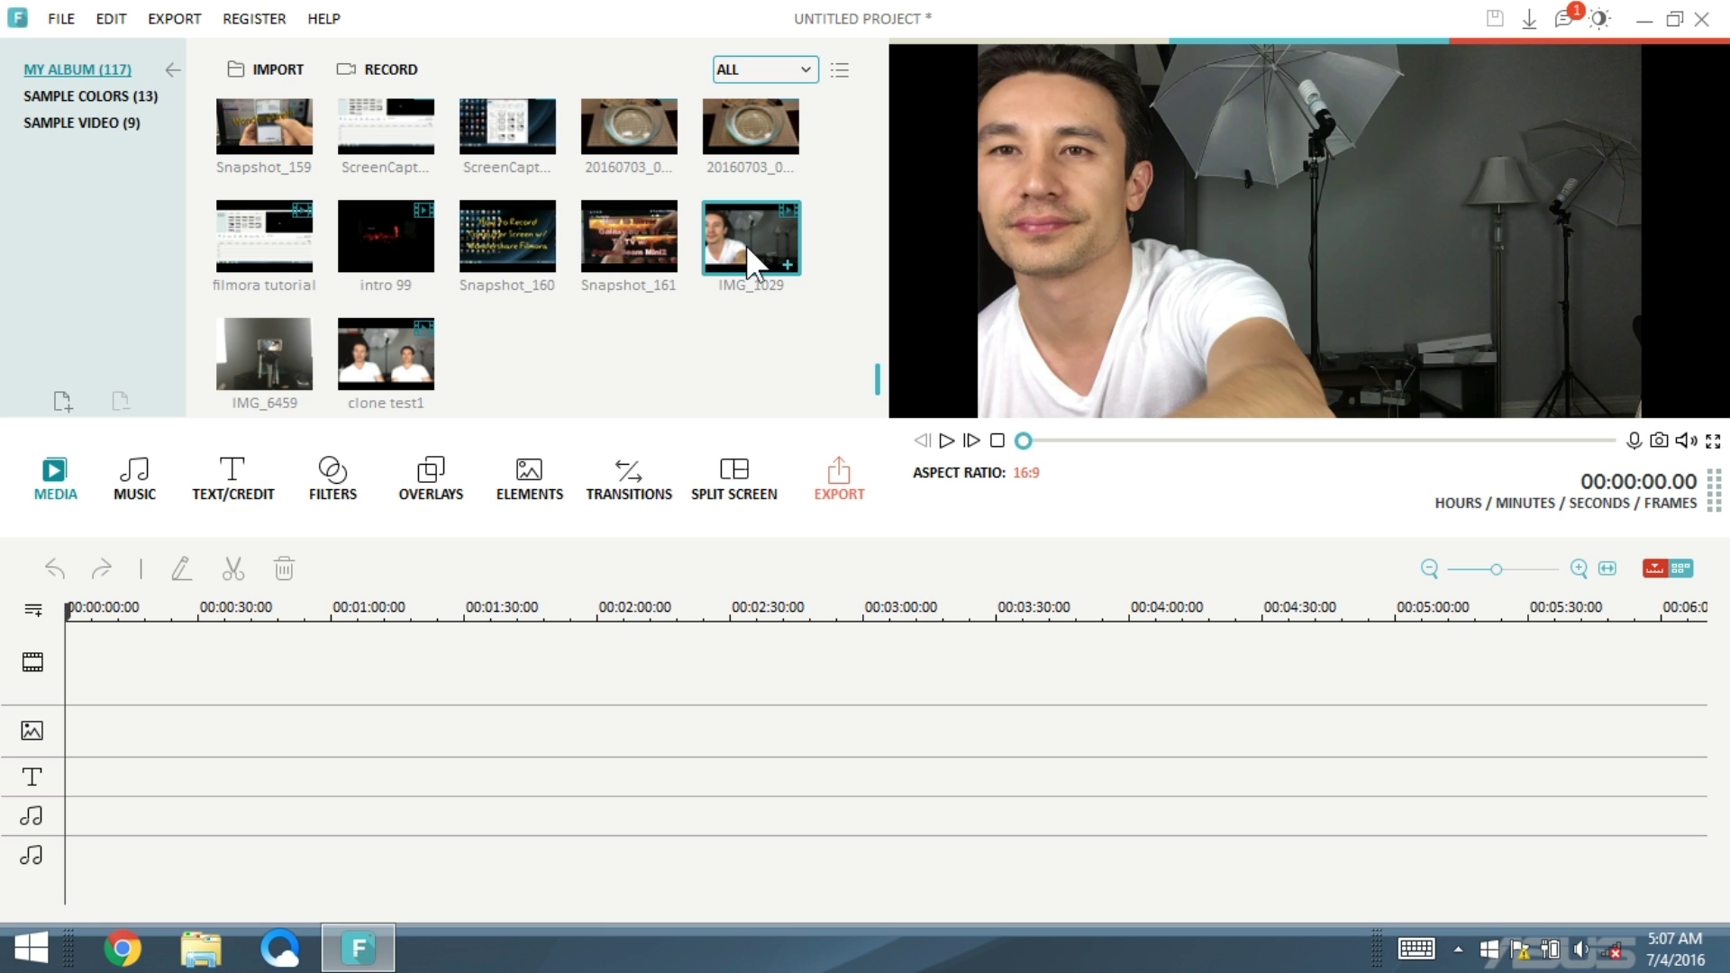
- Play IMG_1029 in the preview and skim through it to examine both seated positions, then pause near its beginning
{"action": "double_click", "coordinate": [746, 246]}
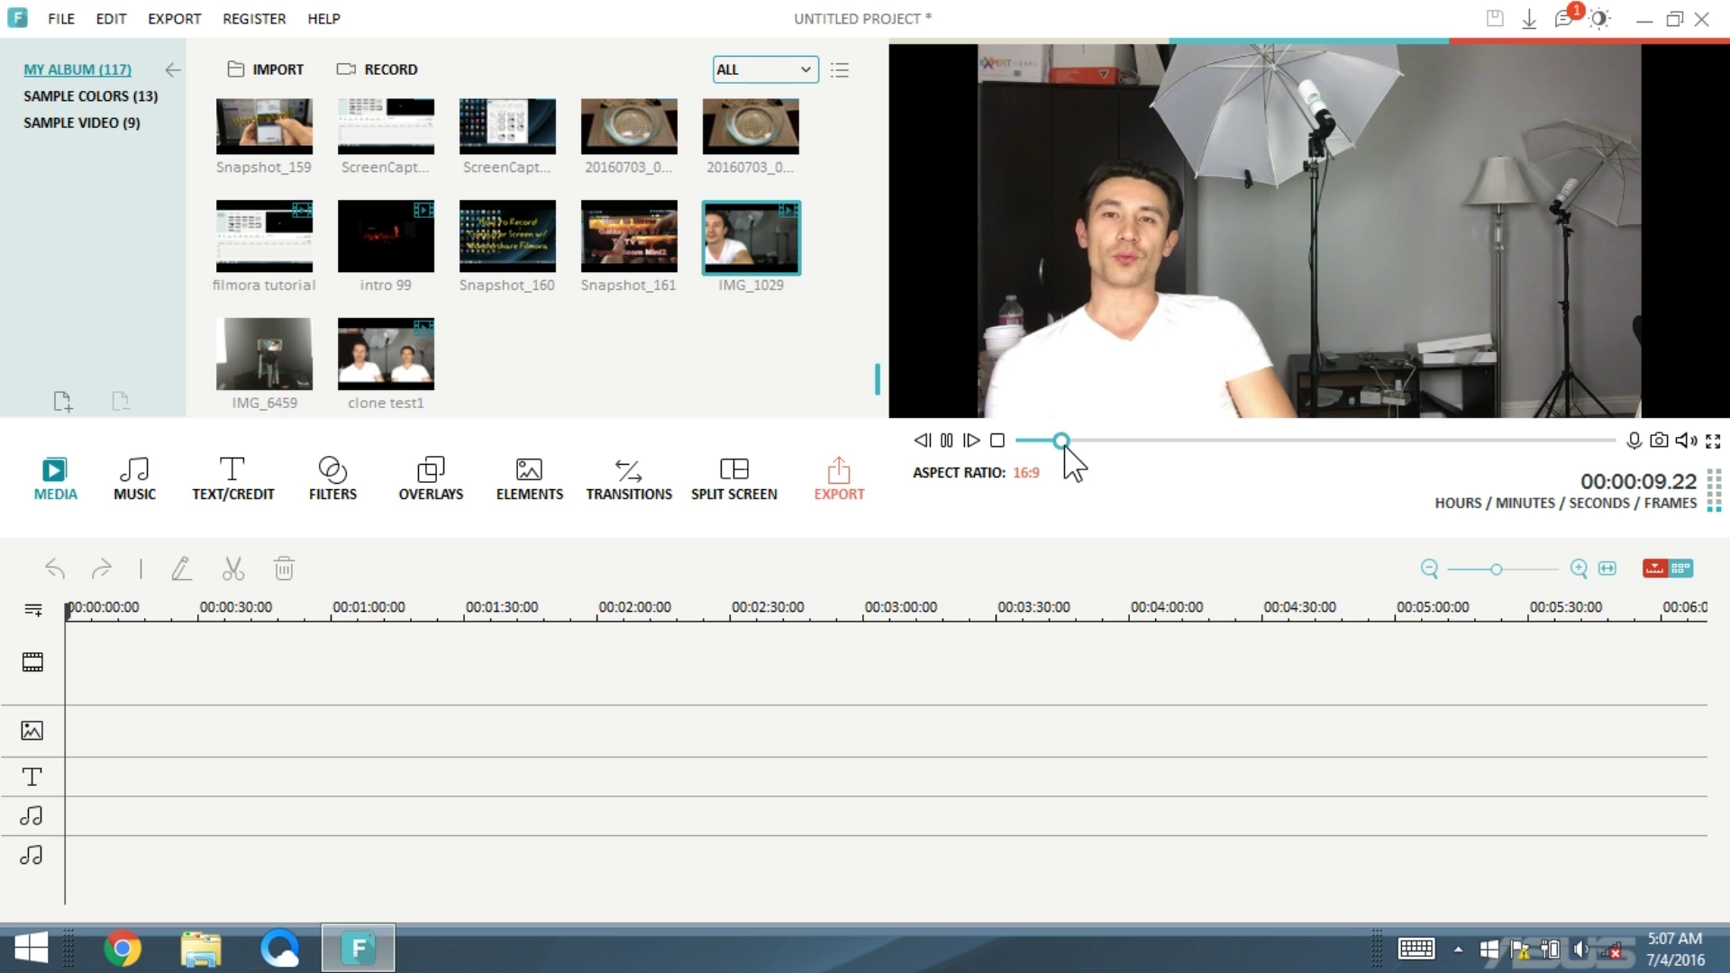
{"action": "left_click_drag", "start_coordinate": [1068, 441], "coordinate": [1205, 444]}
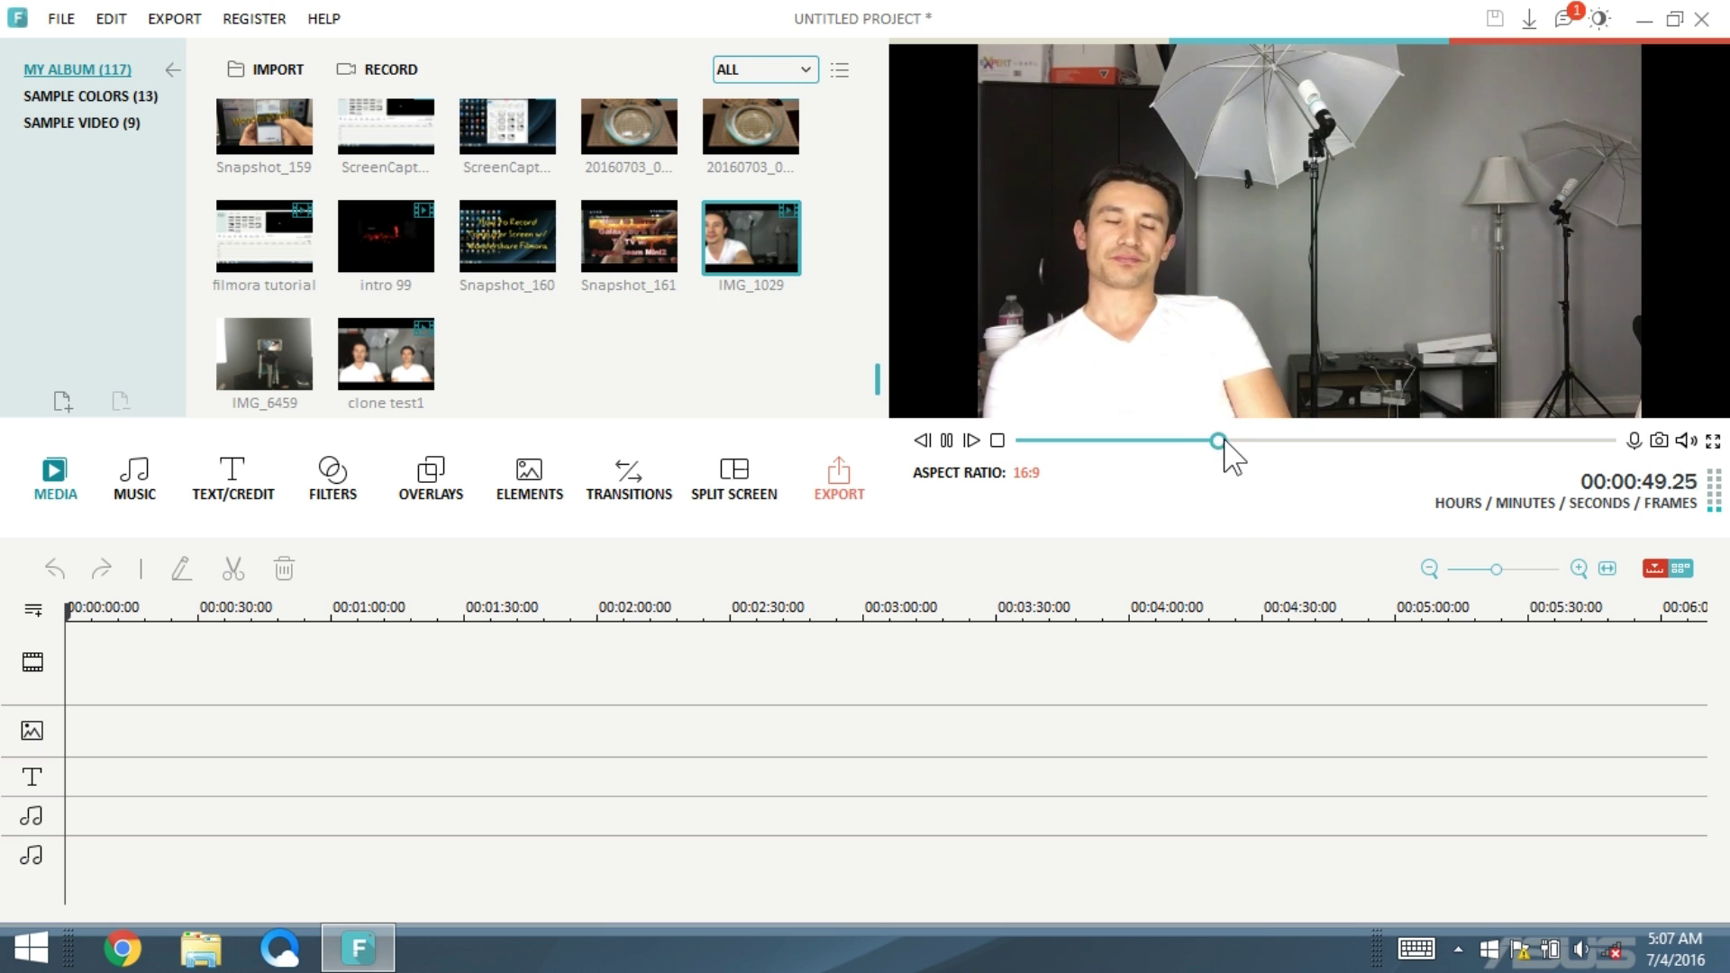
{"action": "left_click_drag", "start_coordinate": [1227, 443], "coordinate": [1283, 441]}
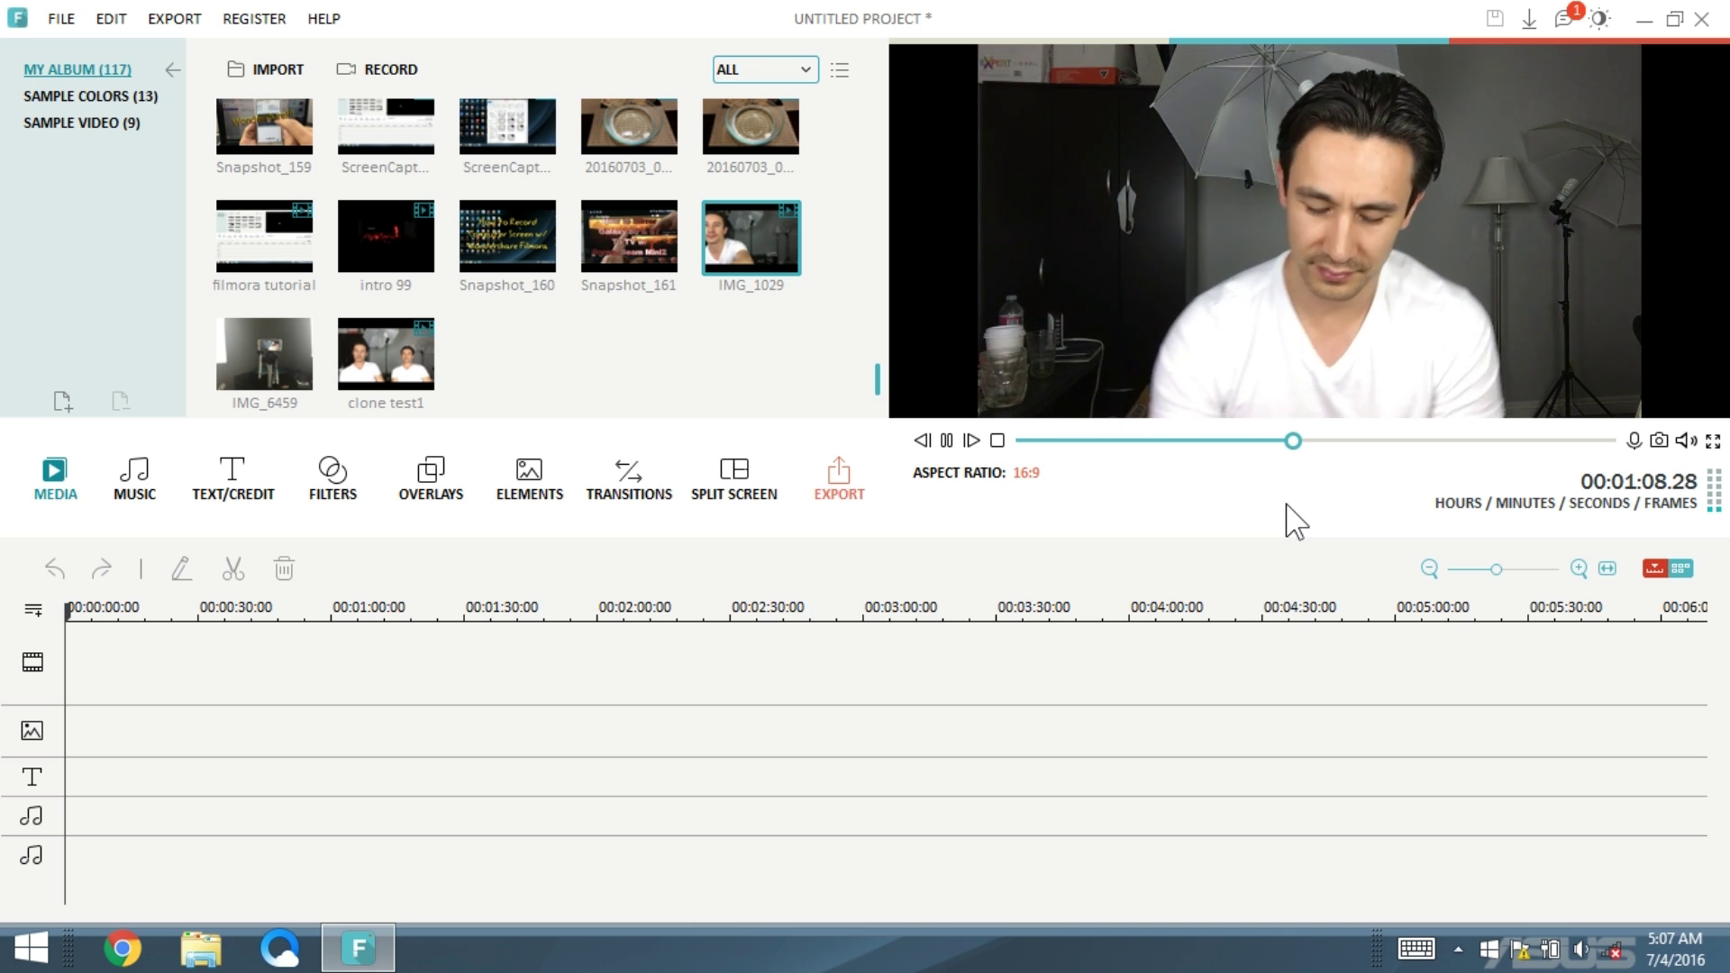
{"action": "left_click_drag", "start_coordinate": [1305, 442], "coordinate": [1516, 440]}
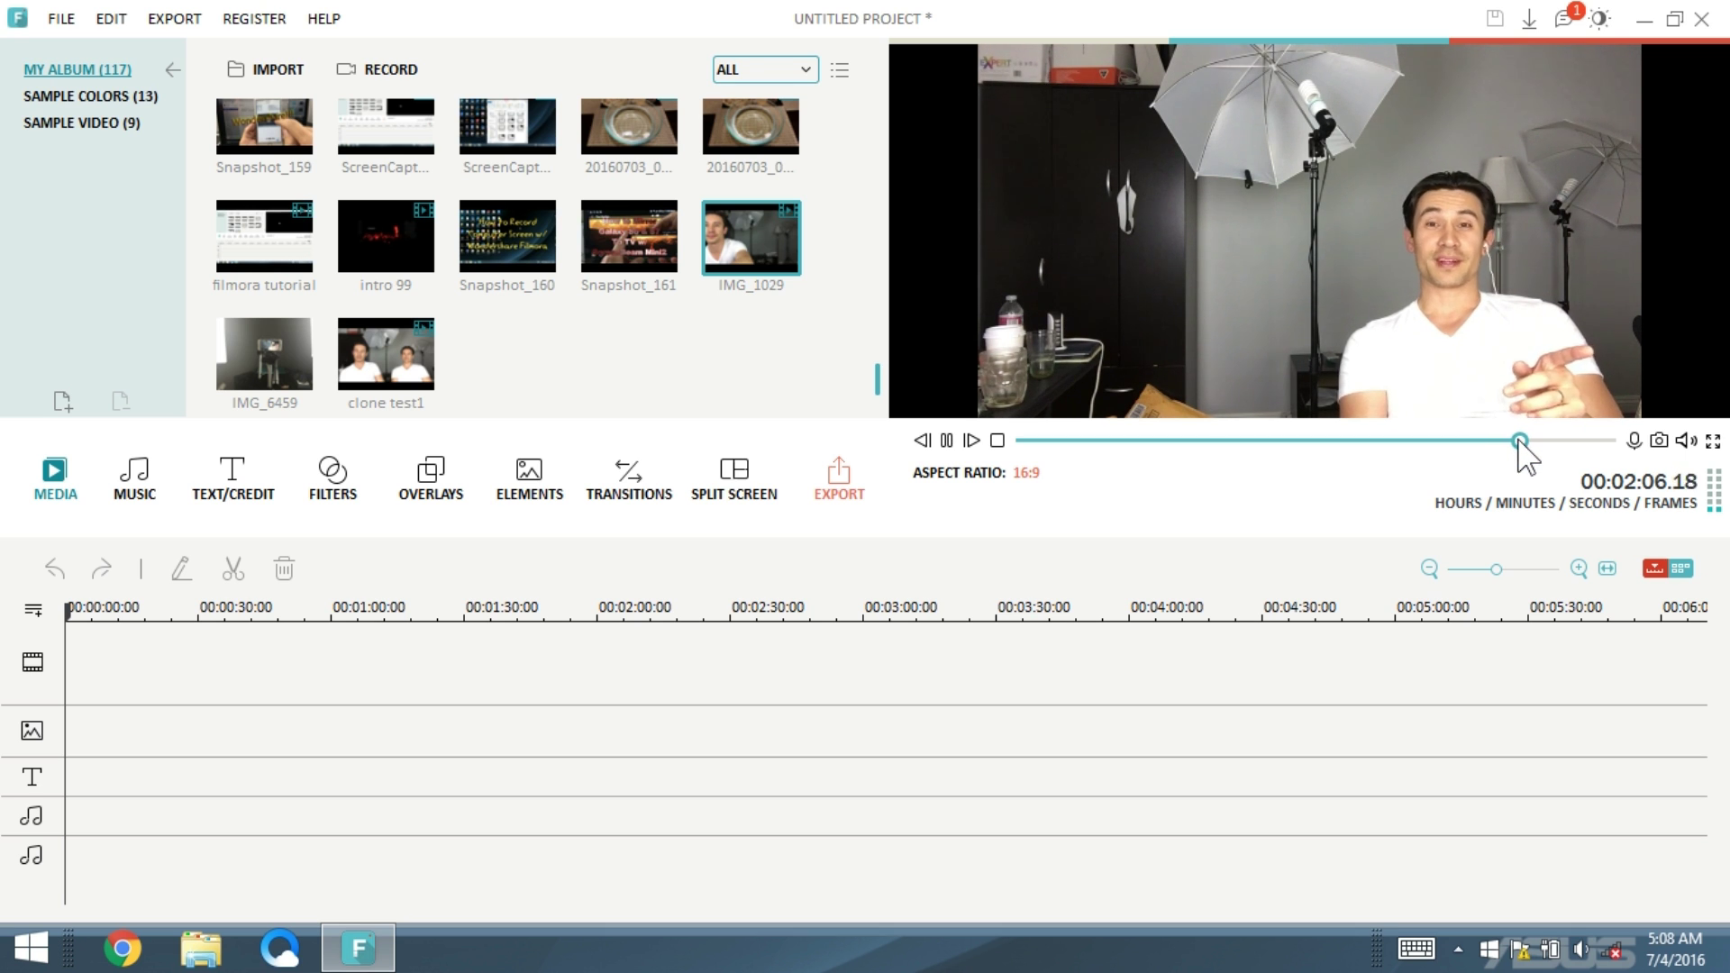
{"action": "left_click", "coordinate": [1521, 440]}
{"action": "left_click", "coordinate": [1548, 440]}
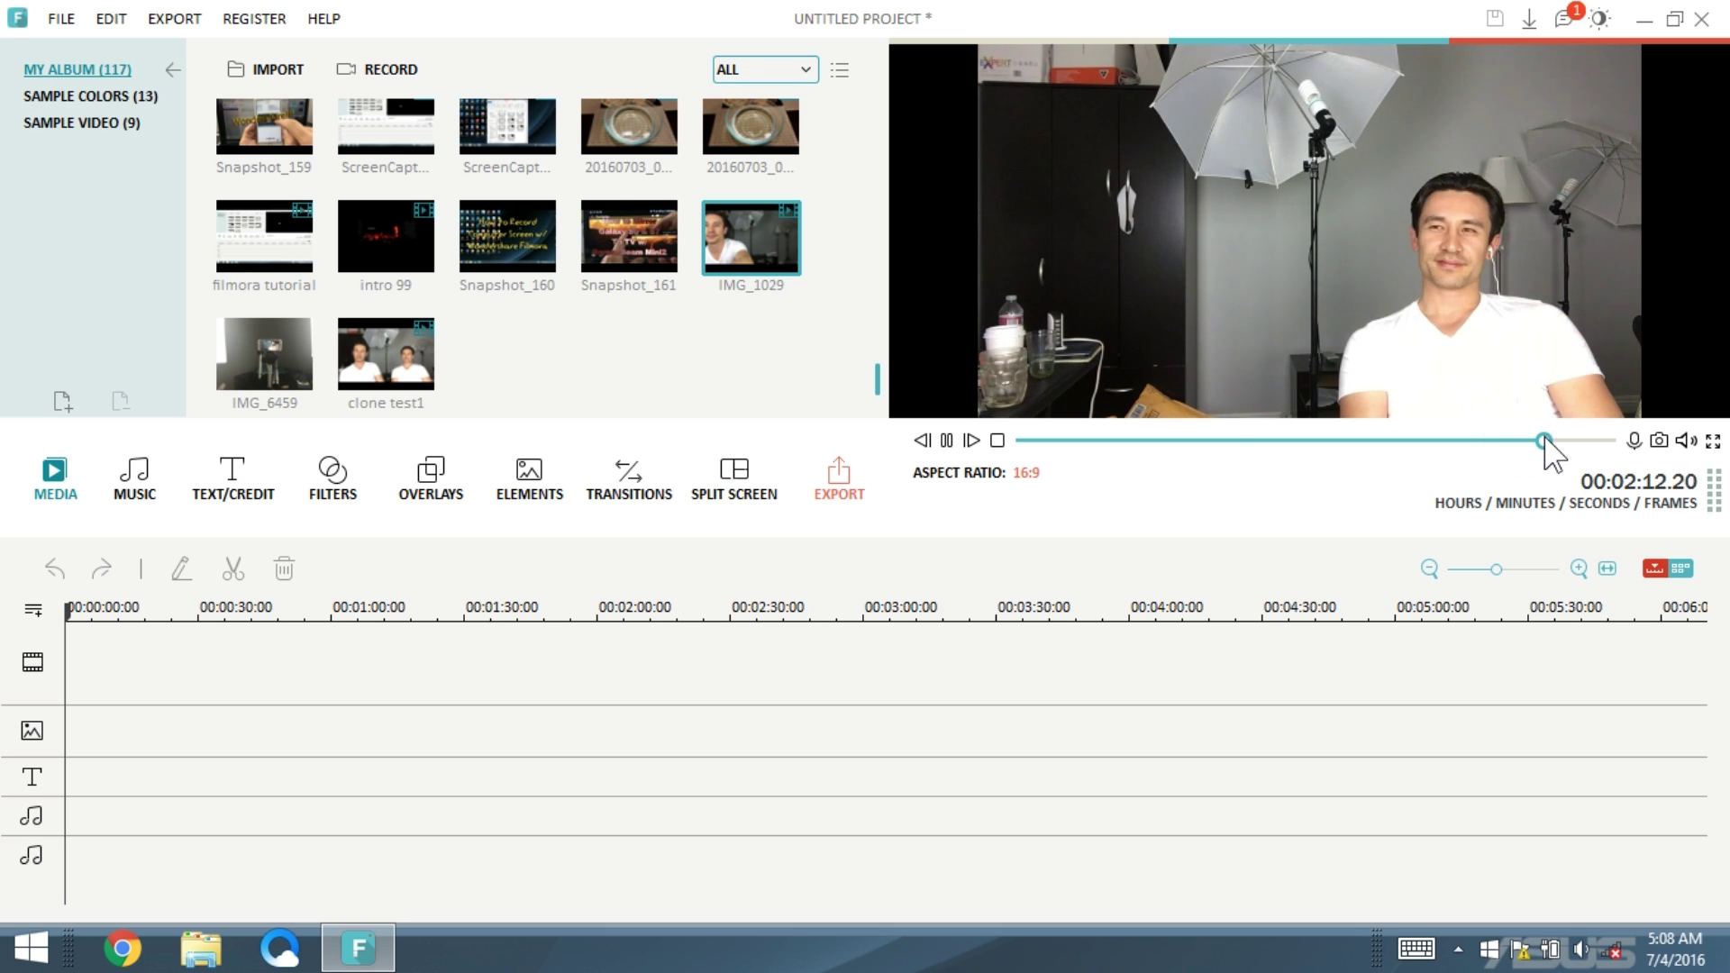
{"action": "left_click", "coordinate": [1569, 440]}
{"action": "left_click_drag", "start_coordinate": [1570, 440], "coordinate": [1599, 440]}
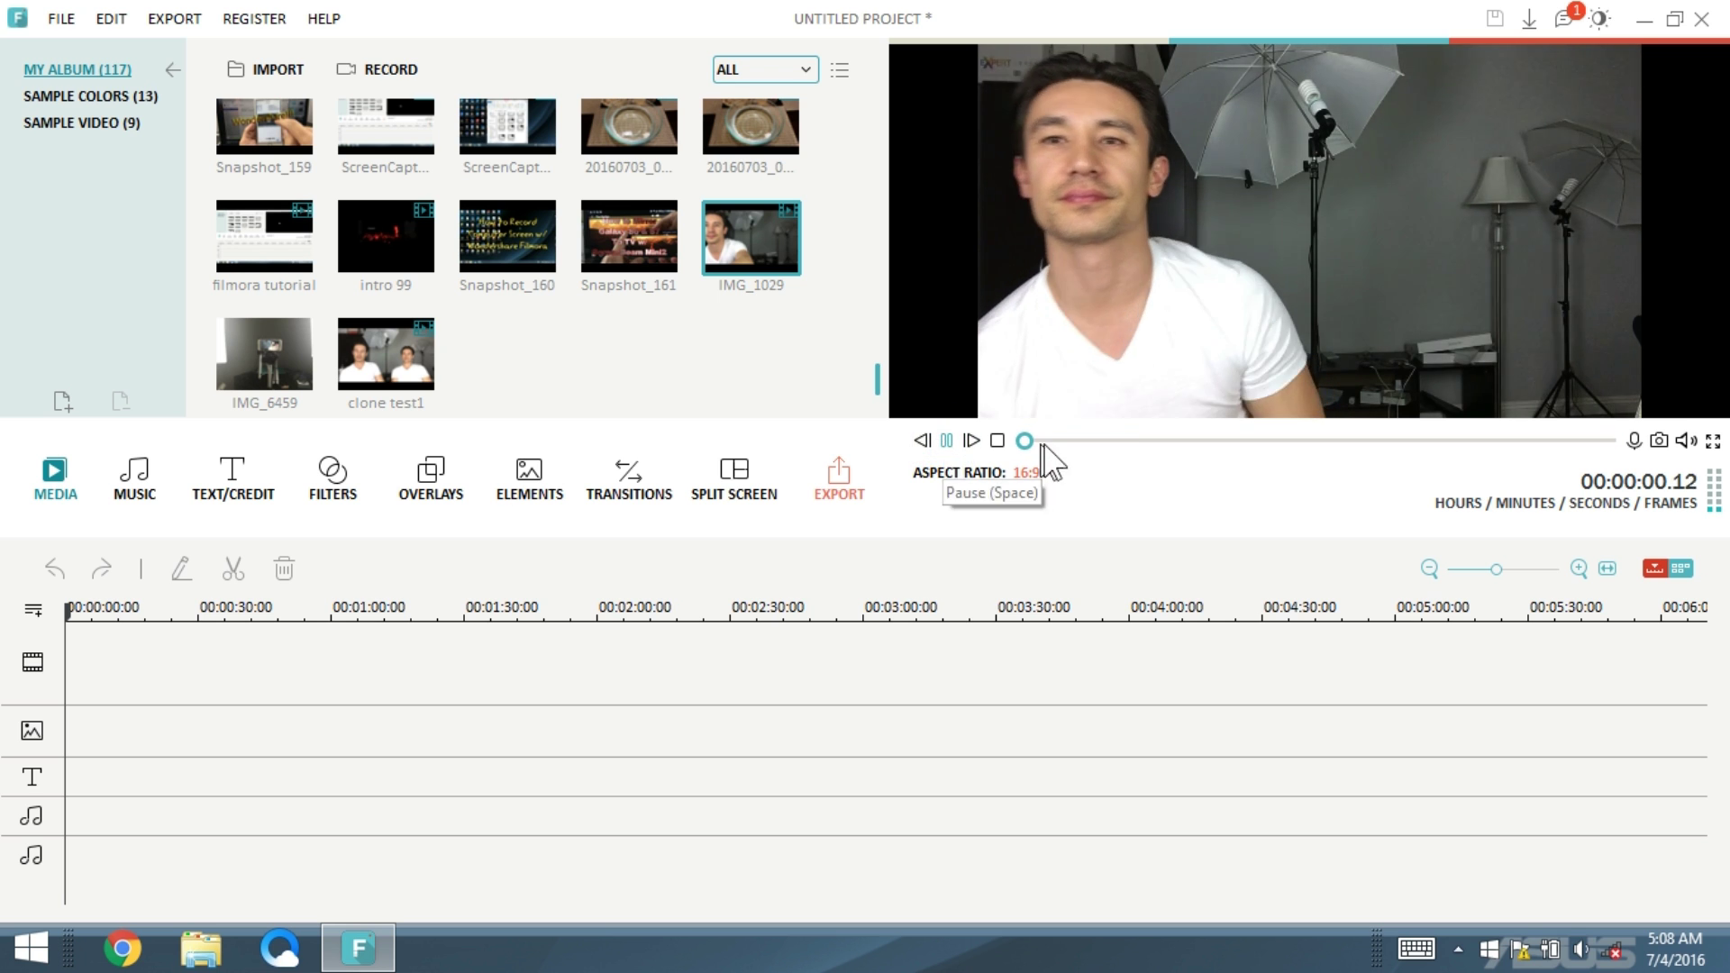
{"action": "left_click", "coordinate": [952, 441]}
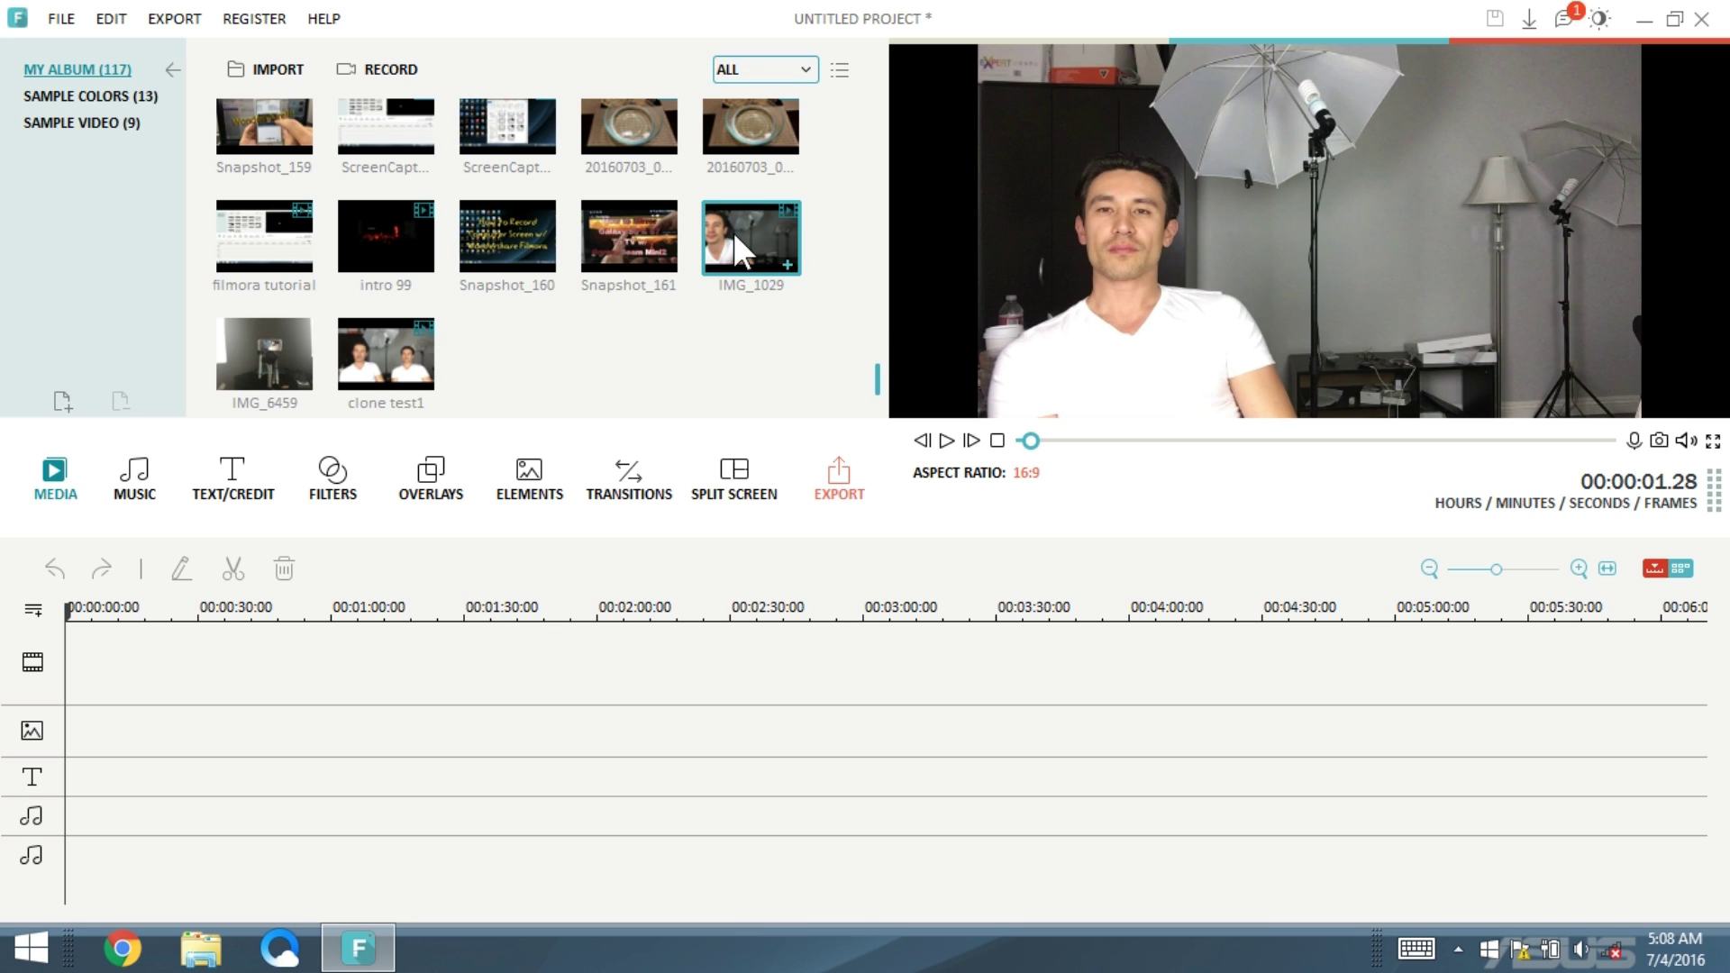
- Place IMG_1029 at the start of the main video track and split it at 00:01:07.24, as the man leaves his first seat
{"action": "left_click_drag", "start_coordinate": [734, 233], "coordinate": [185, 658]}
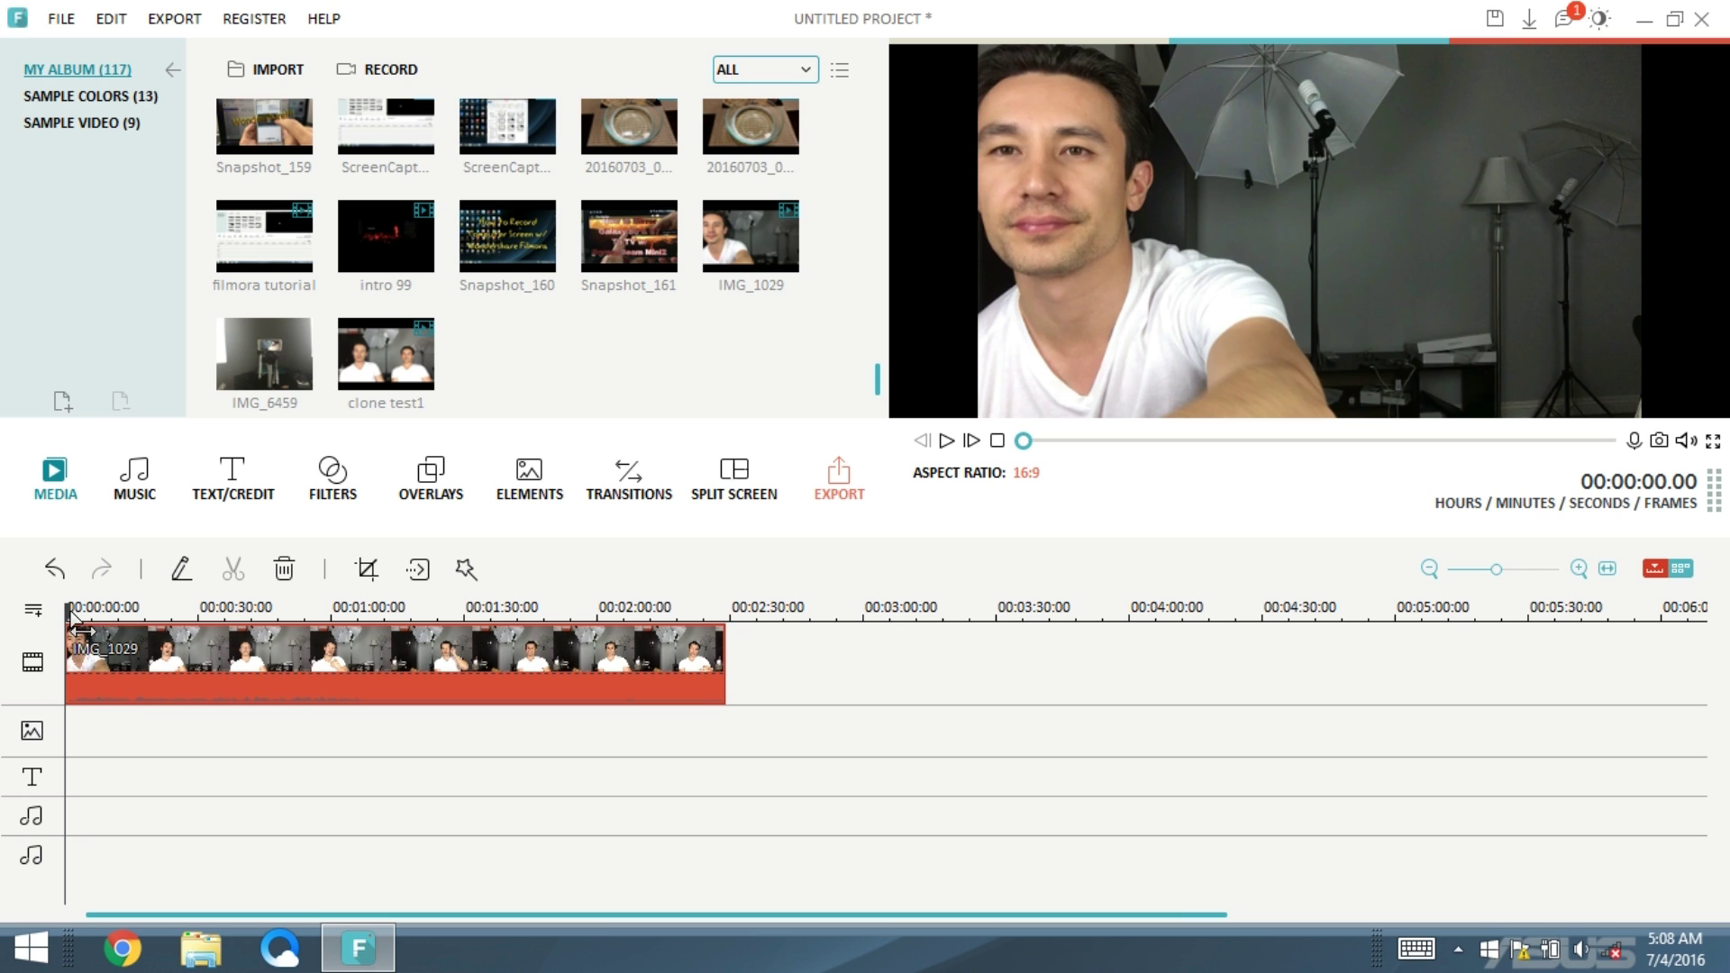
{"action": "left_click_drag", "start_coordinate": [71, 611], "coordinate": [451, 611]}
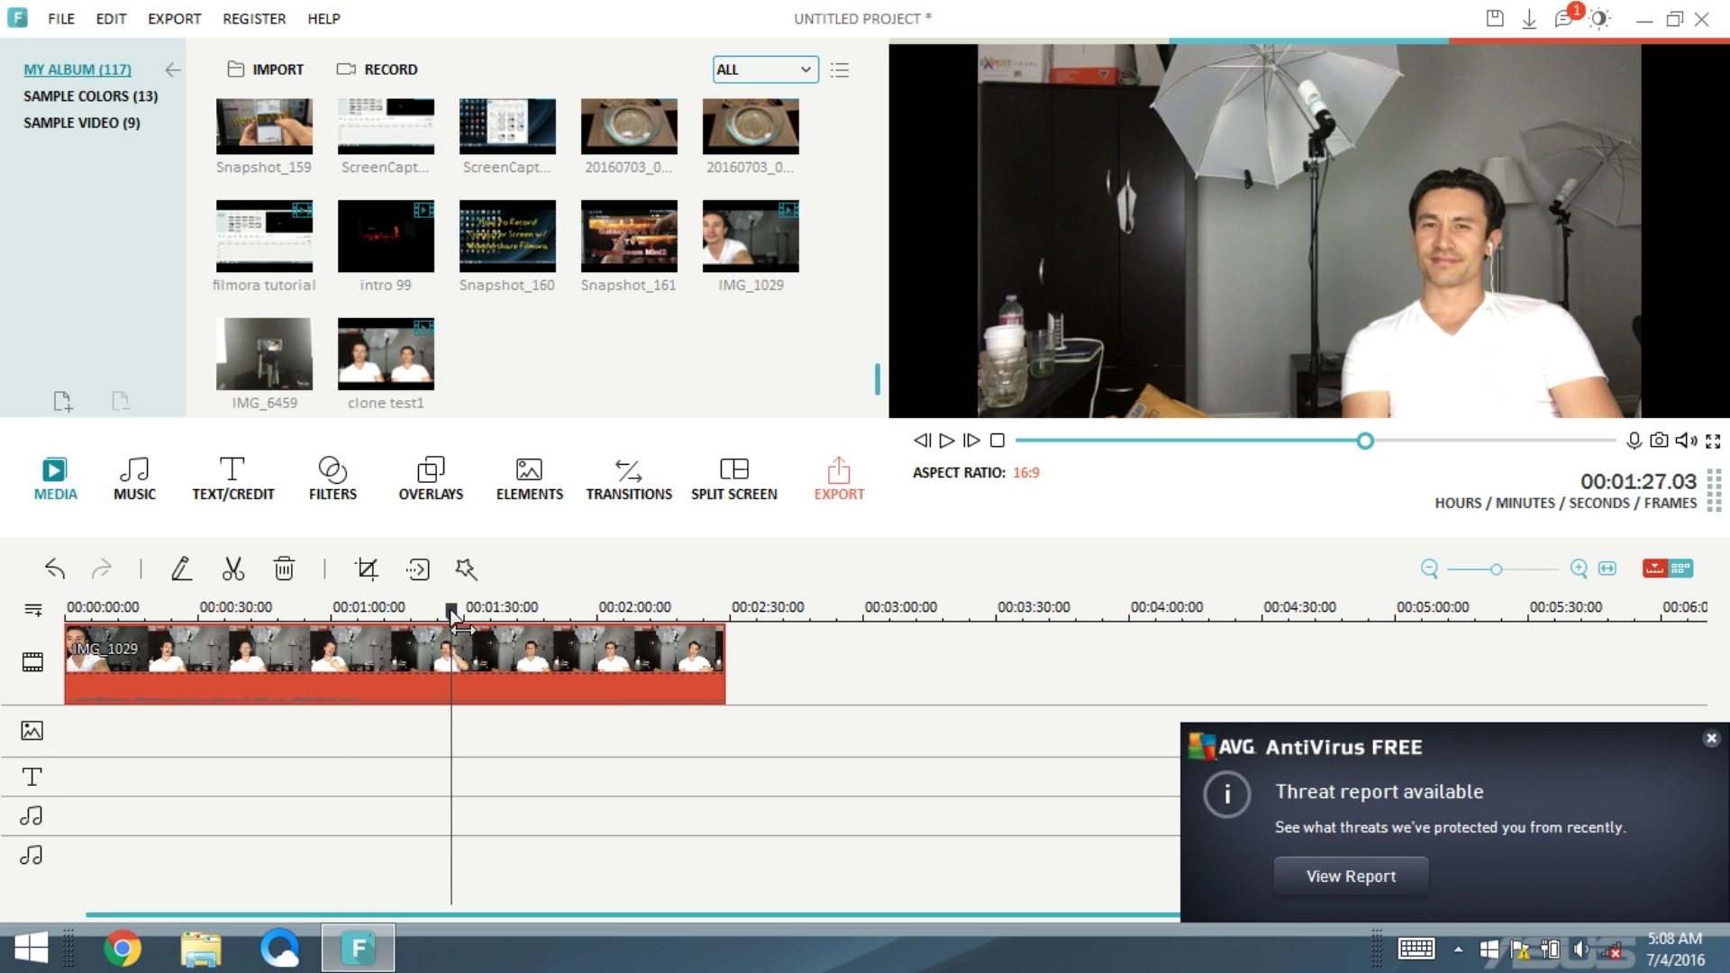
{"action": "left_click_drag", "start_coordinate": [452, 620], "coordinate": [364, 622]}
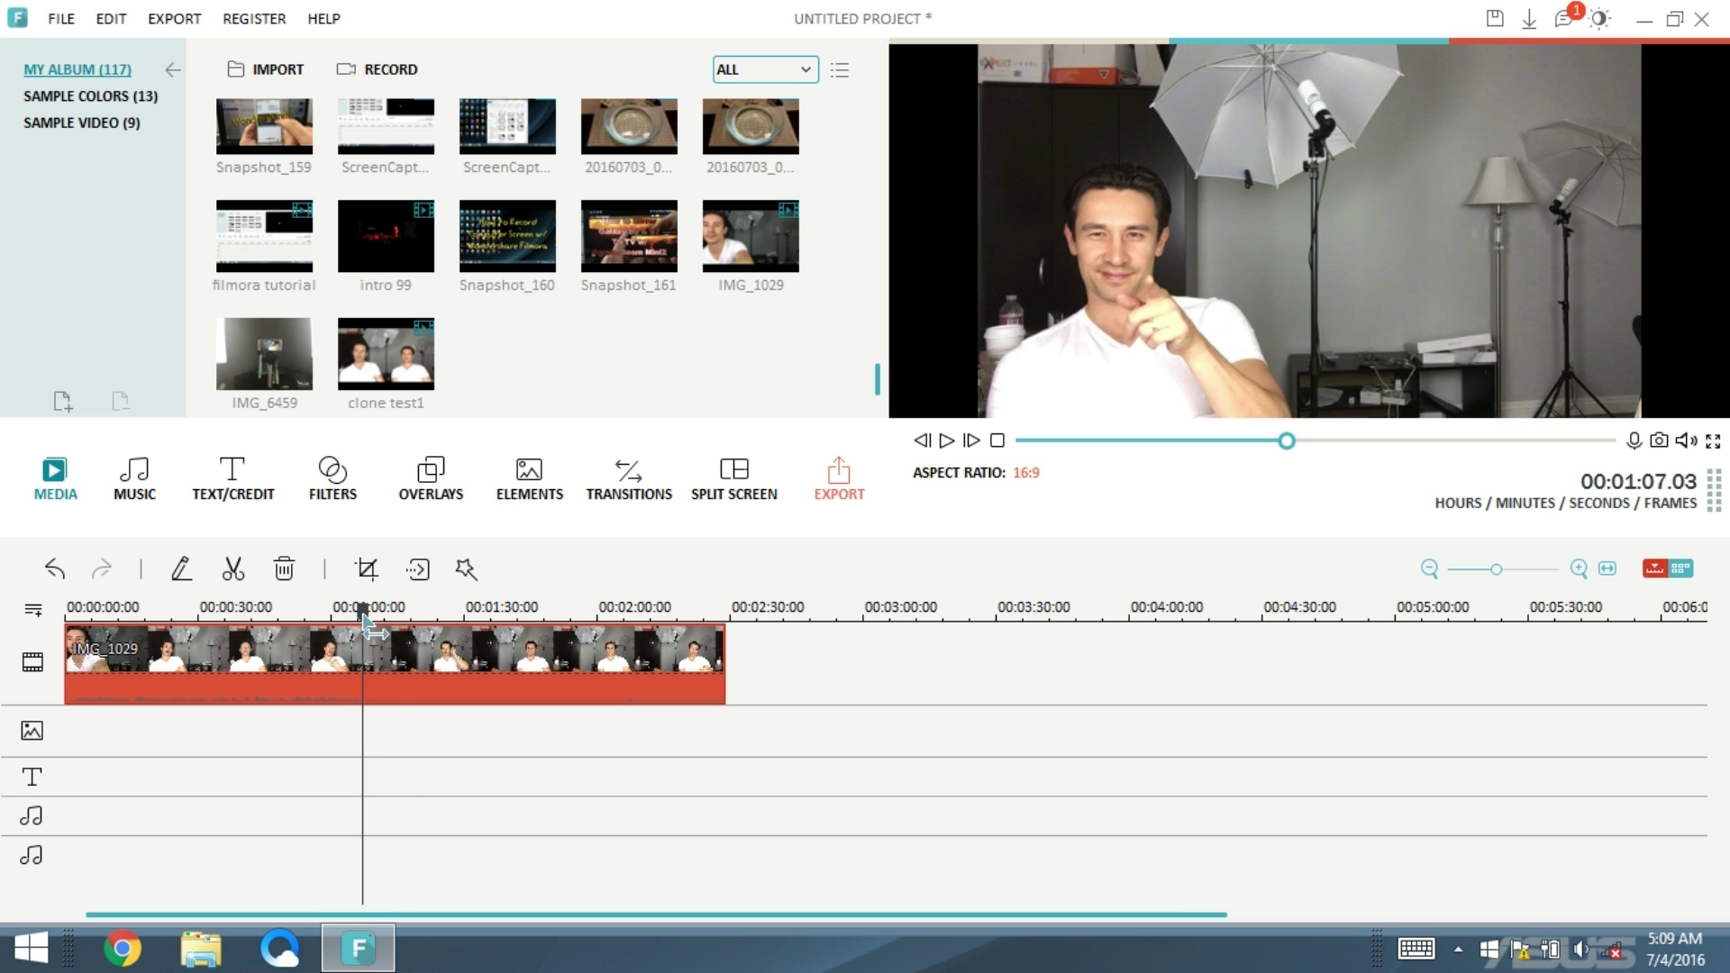
{"action": "left_click", "coordinate": [946, 441]}
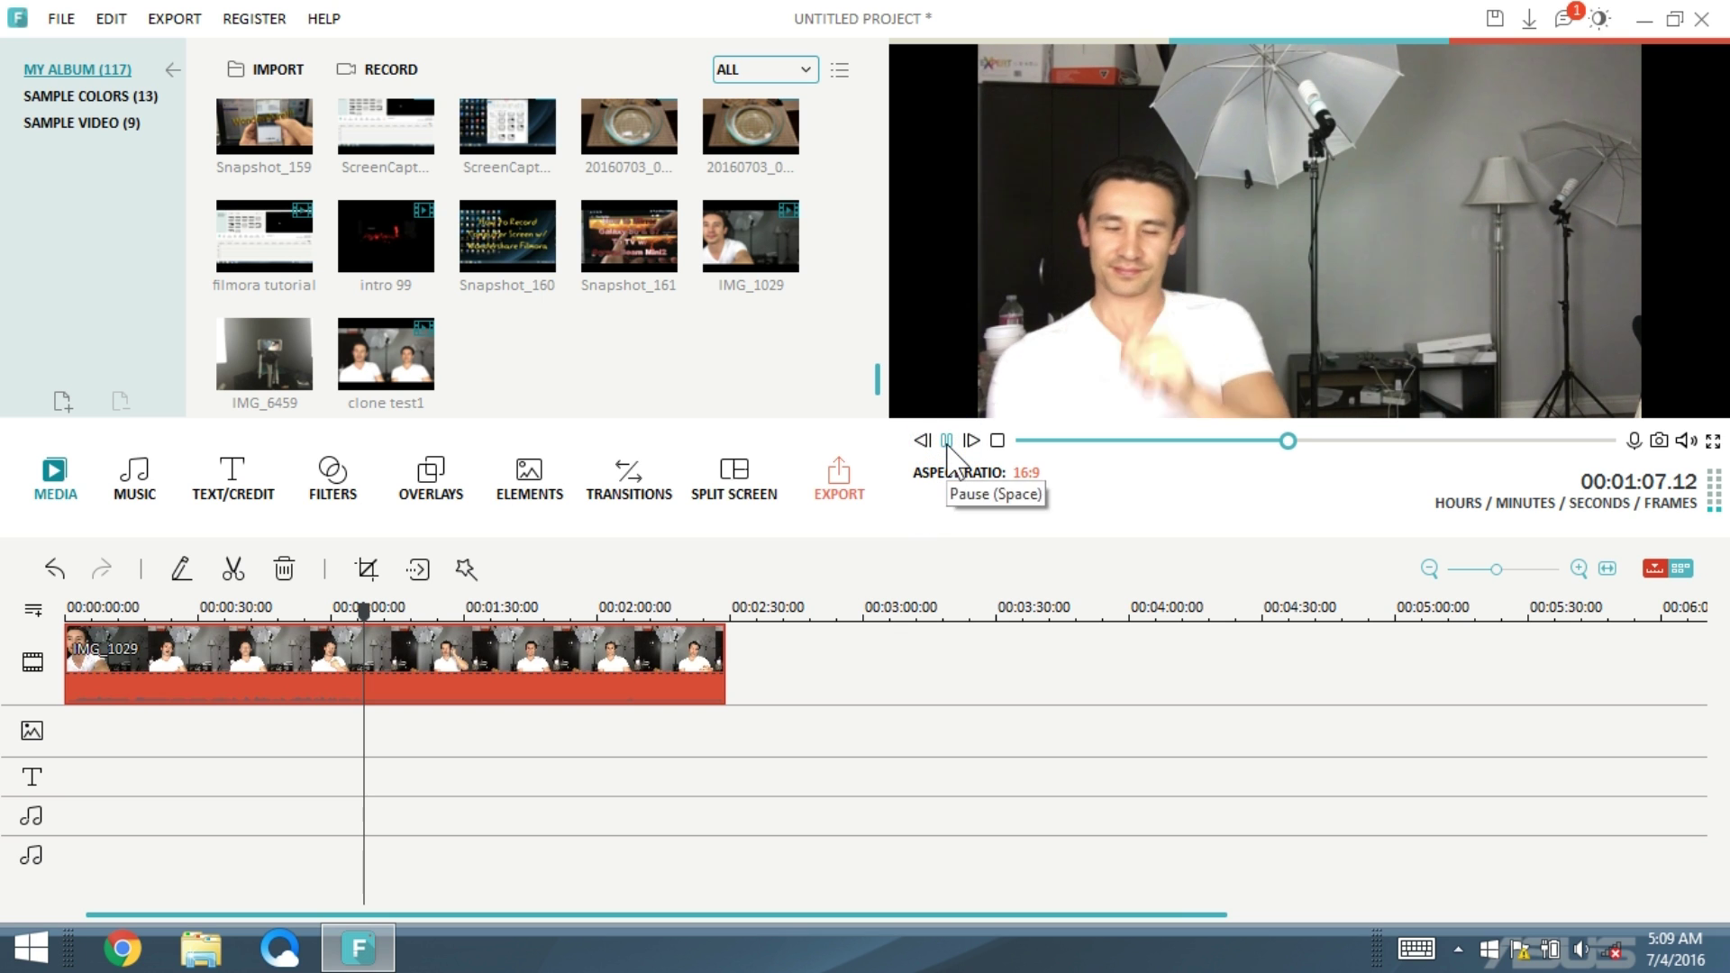
{"action": "left_click", "coordinate": [945, 441]}
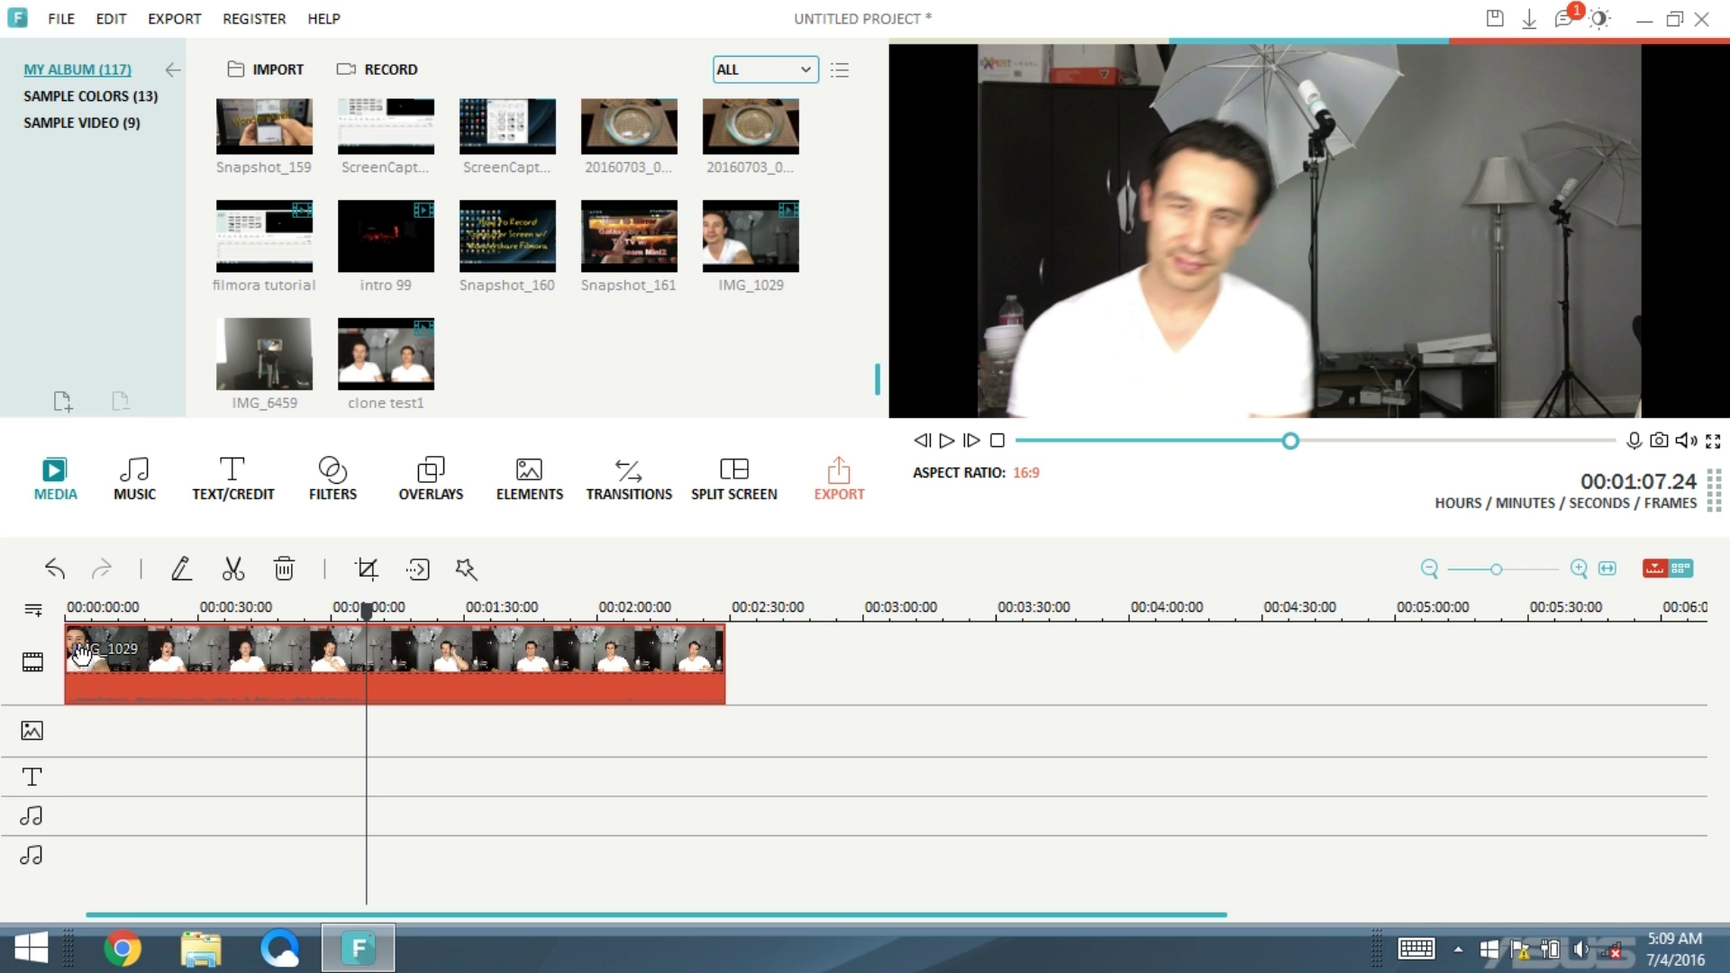
{"action": "left_click", "coordinate": [234, 570]}
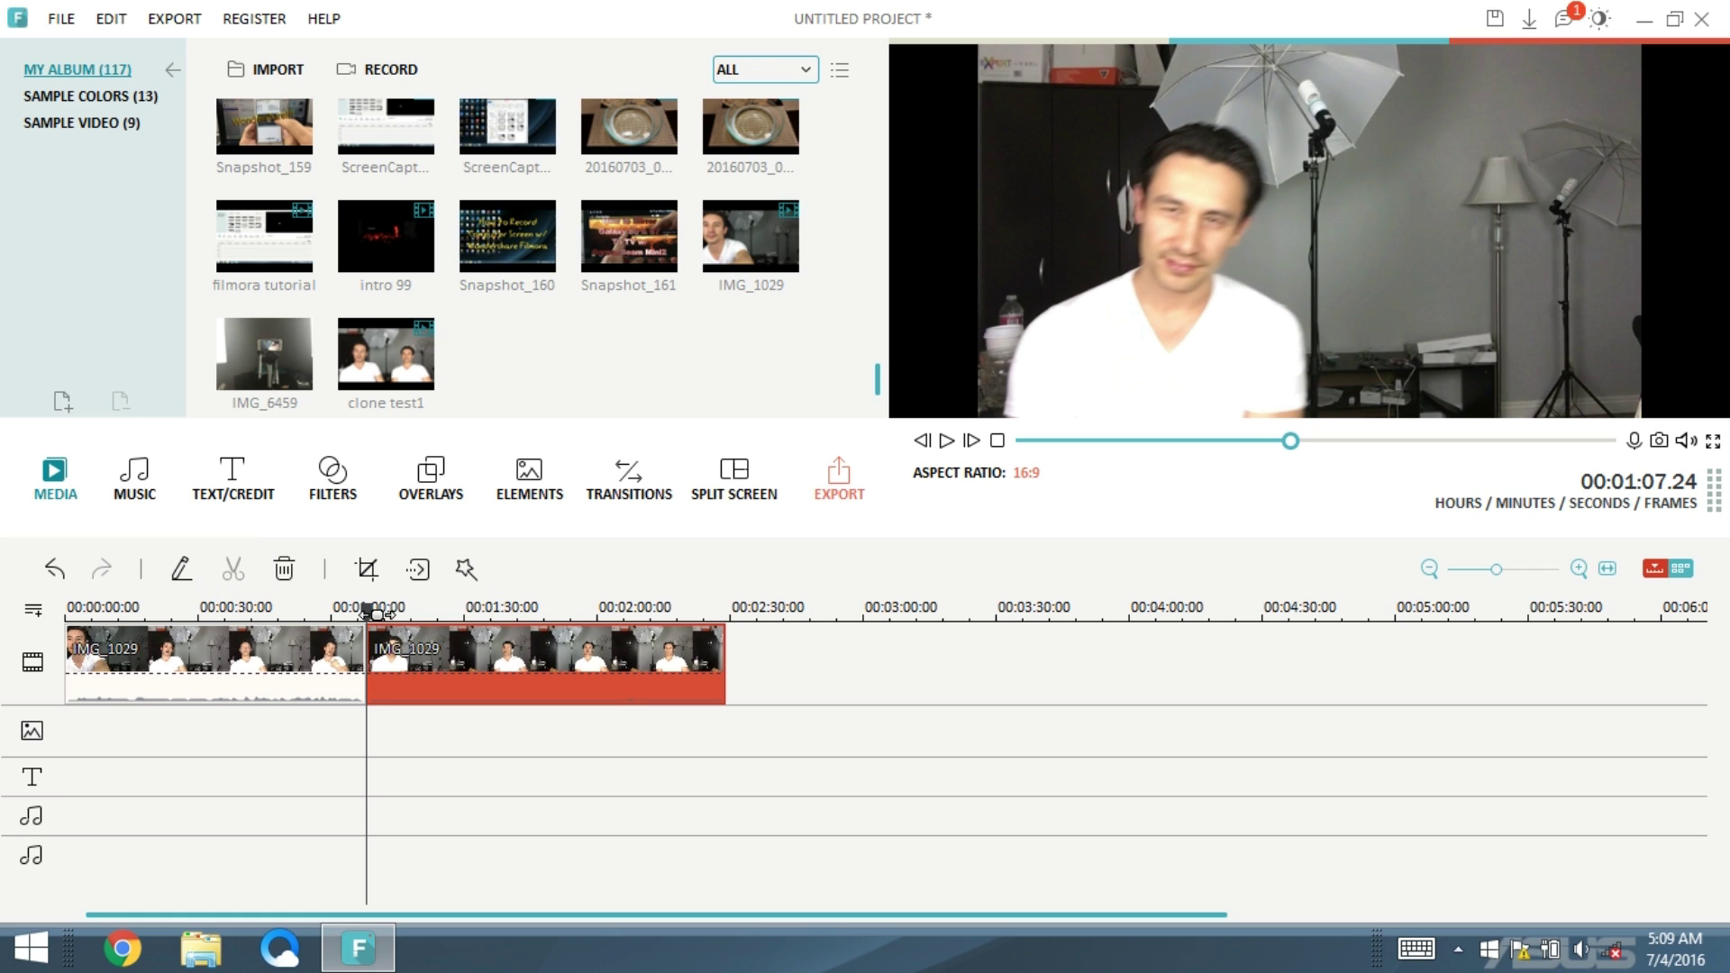
- Delete the part of the main track's clip that follows the split
{"action": "left_click_drag", "start_coordinate": [369, 615], "coordinate": [391, 613]}
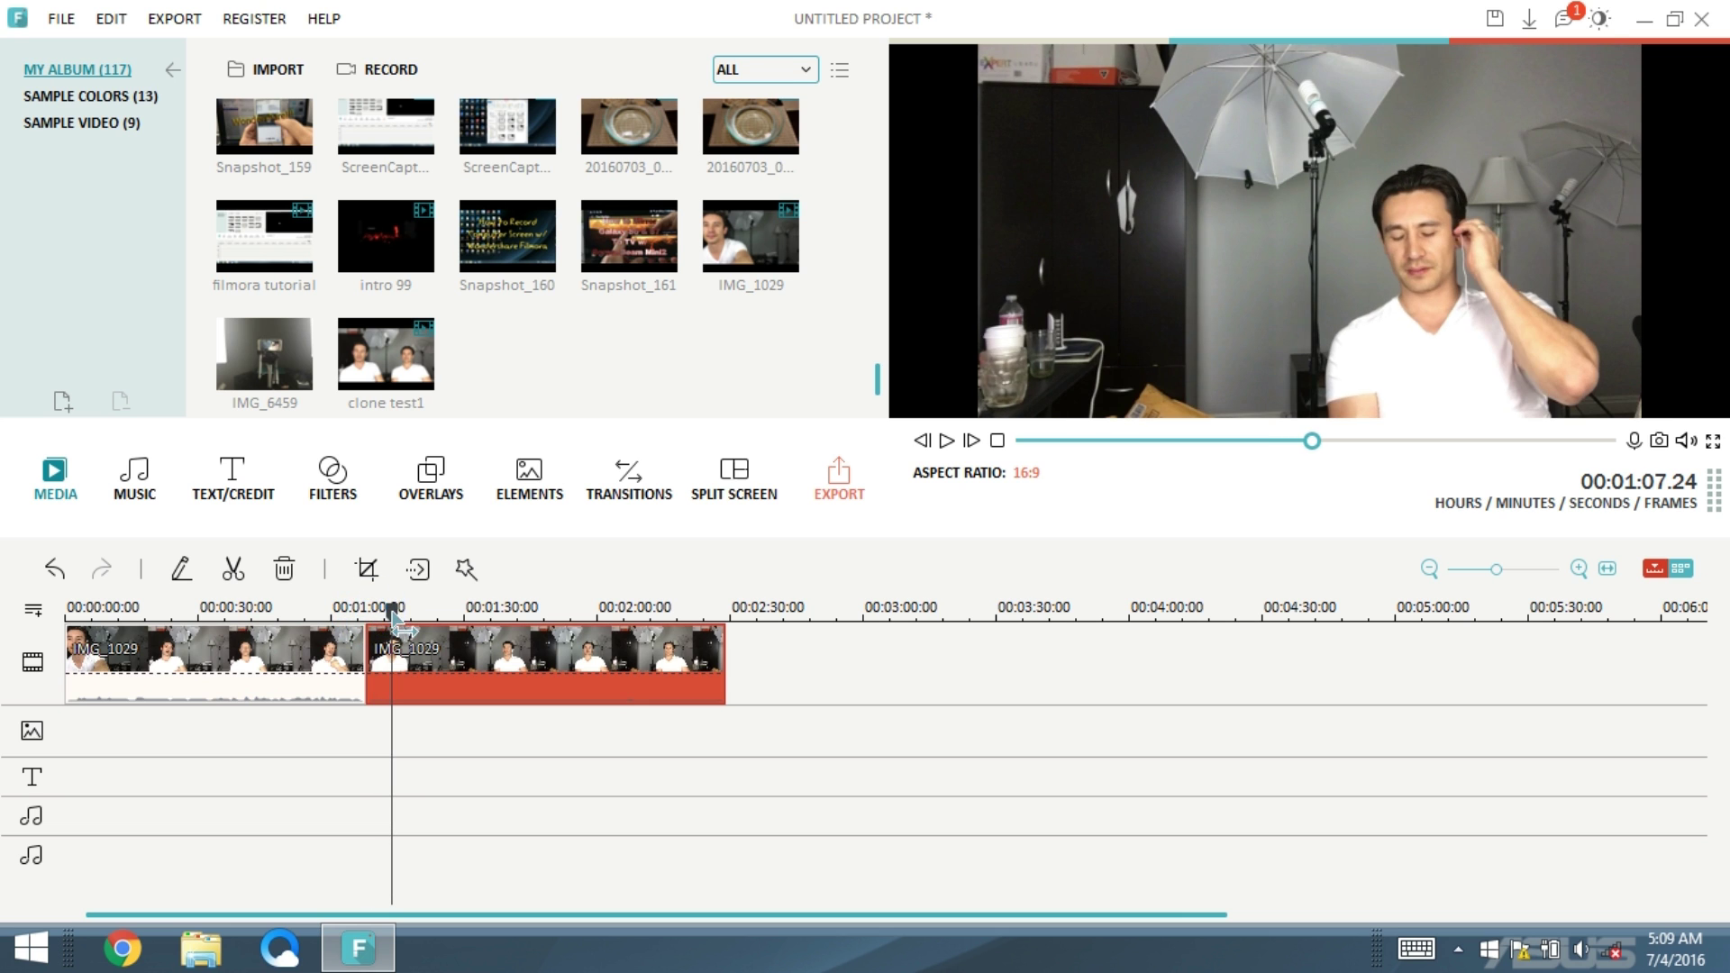
{"action": "right_click", "coordinate": [537, 661]}
{"action": "left_click", "coordinate": [570, 640]}
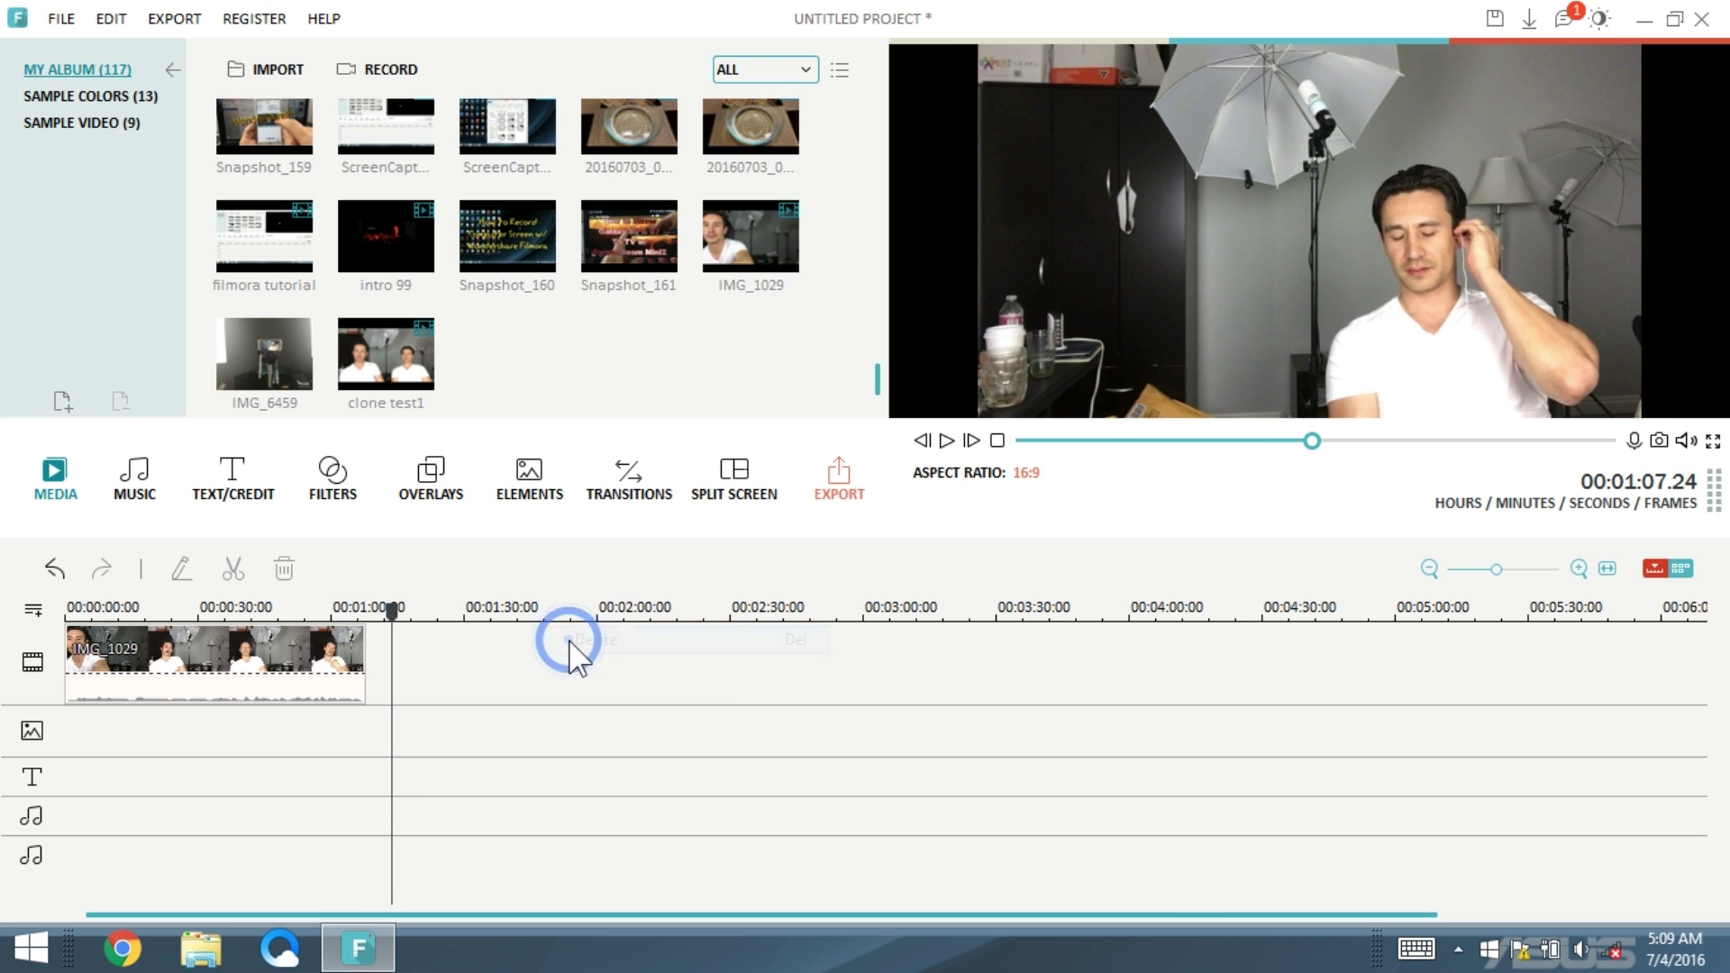
- Add a second copy of IMG_1029 to the overlay track below and split it at 00:02:47.10, once the man sits in his second seat
{"action": "left_click", "coordinate": [743, 255]}
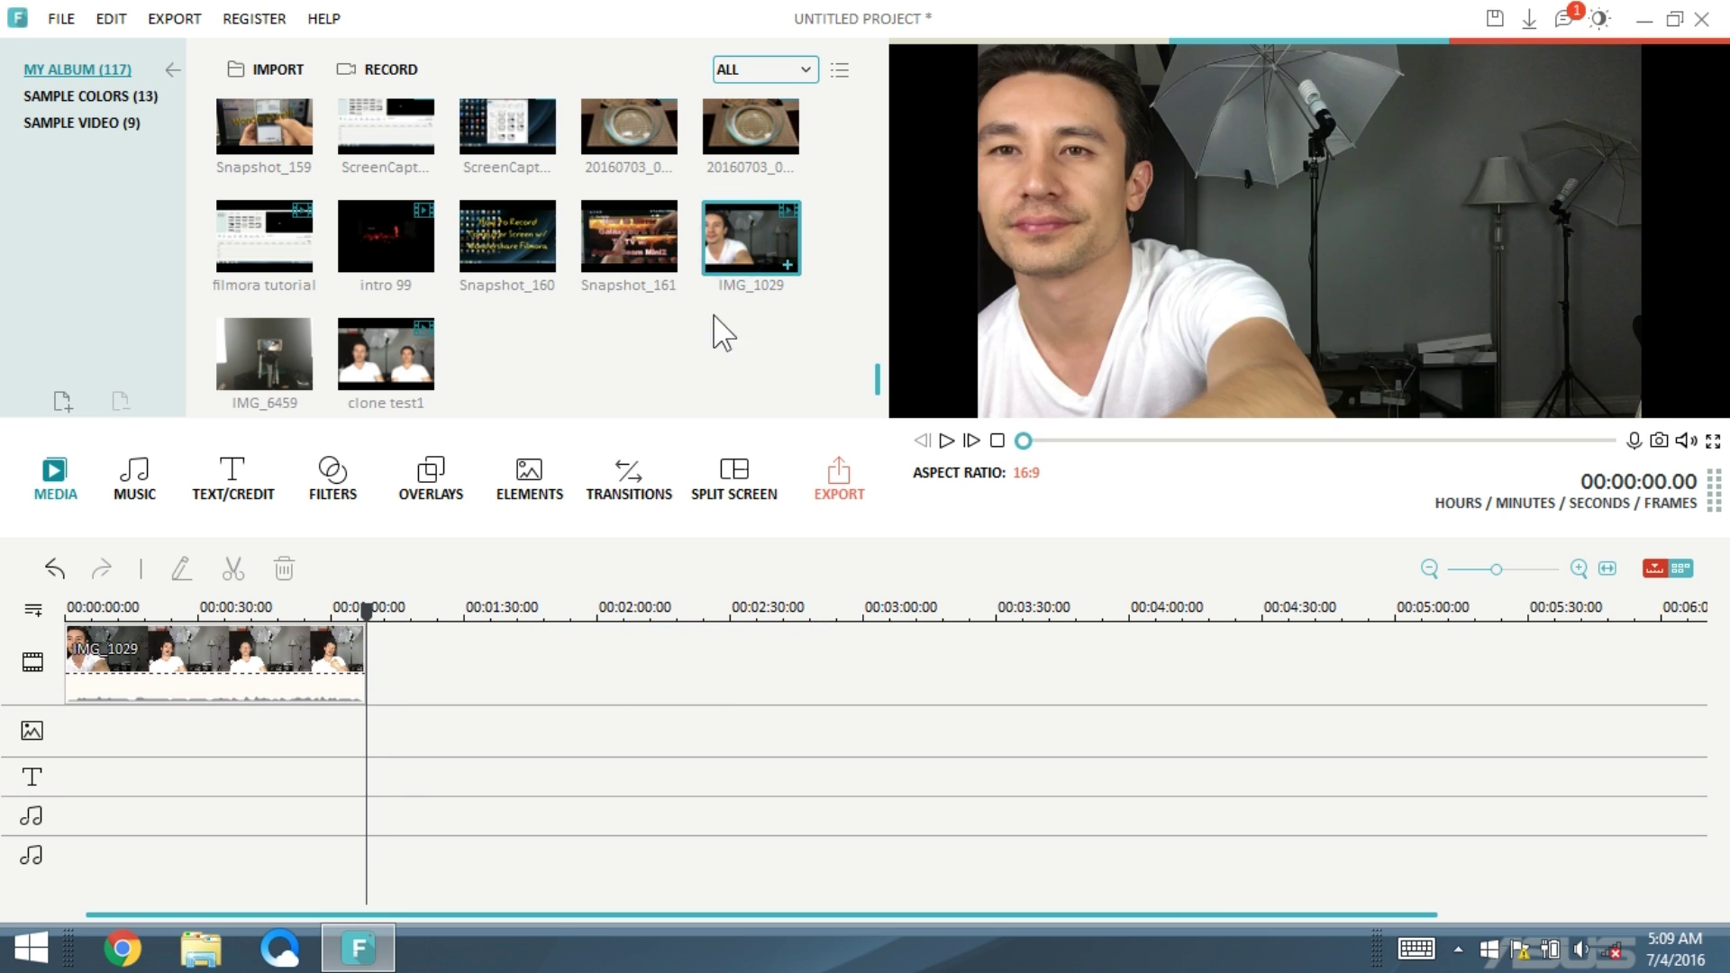
{"action": "left_click_drag", "start_coordinate": [708, 231], "coordinate": [459, 730]}
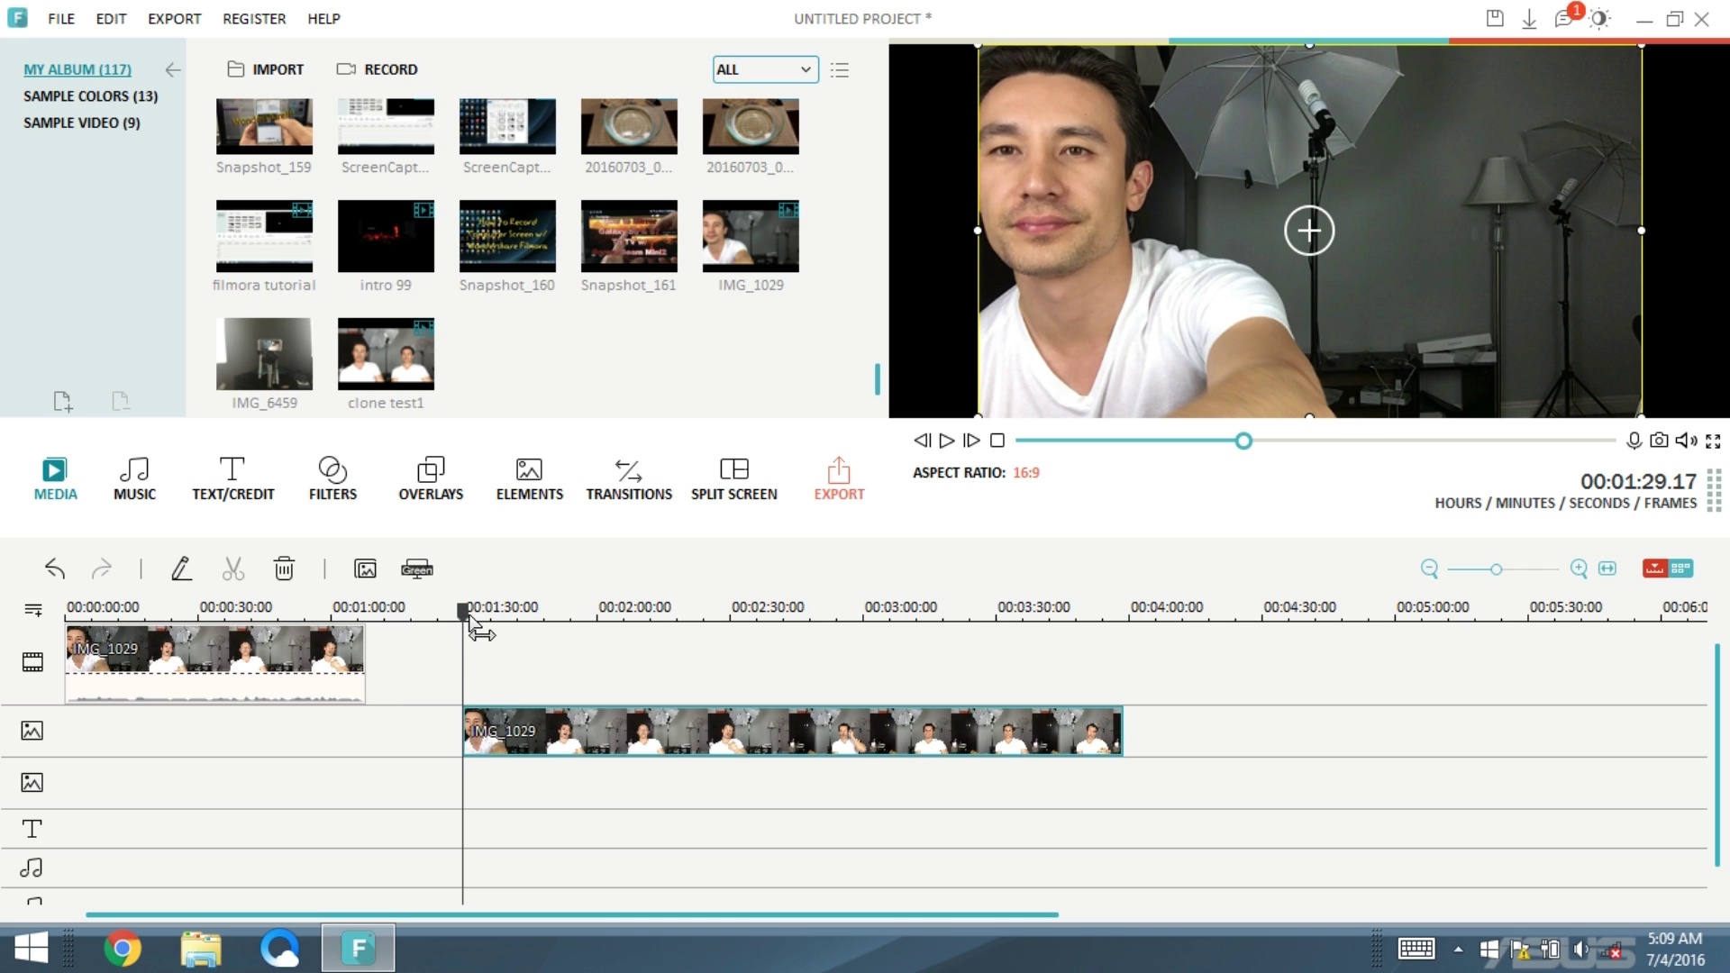
{"action": "left_click_drag", "start_coordinate": [466, 616], "coordinate": [819, 620]}
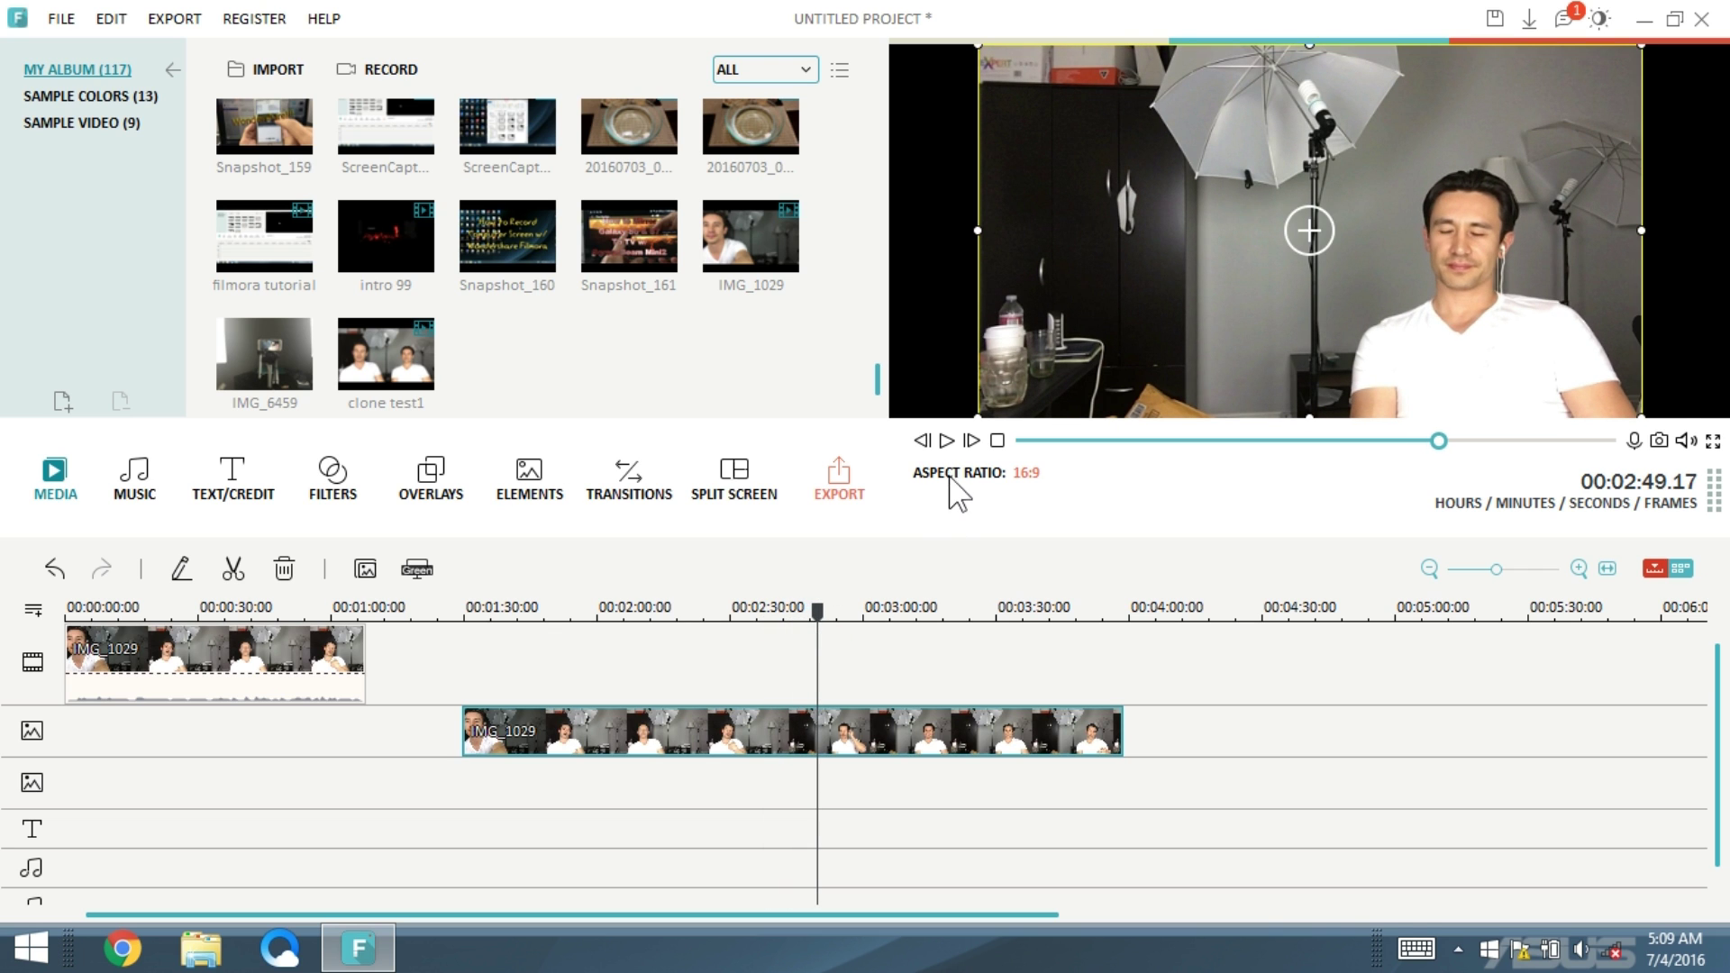
{"action": "left_click", "coordinate": [947, 440]}
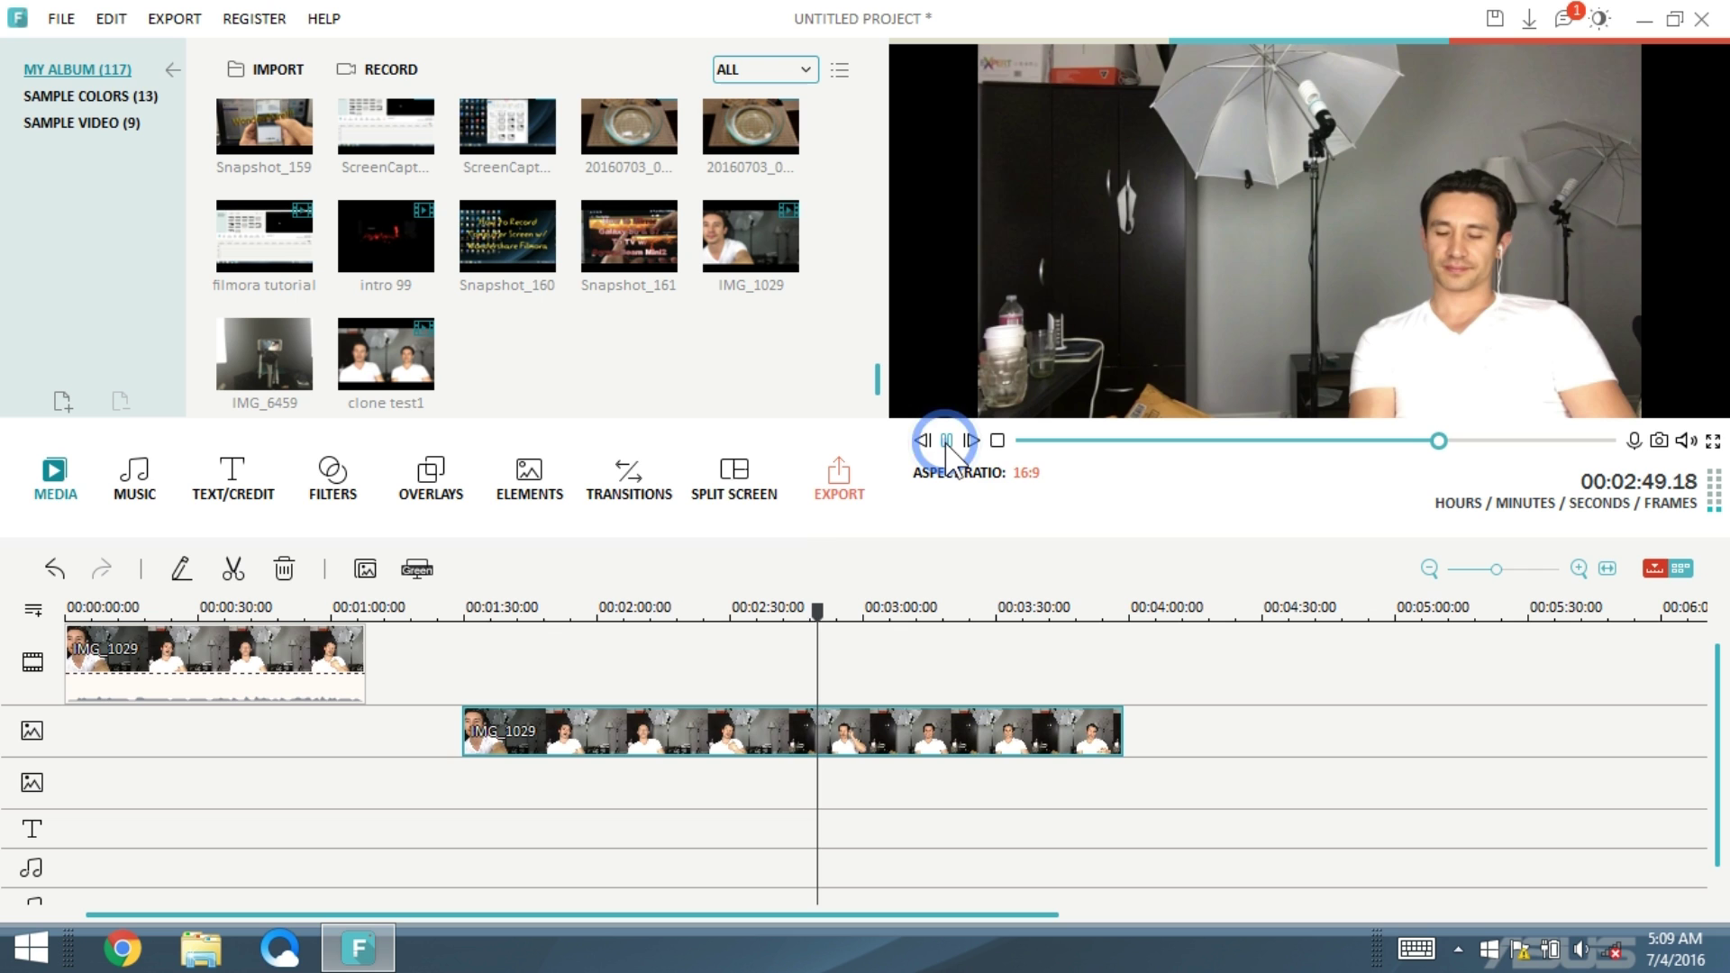
{"action": "left_click", "coordinate": [947, 441]}
{"action": "left_click_drag", "start_coordinate": [822, 610], "coordinate": [808, 610]}
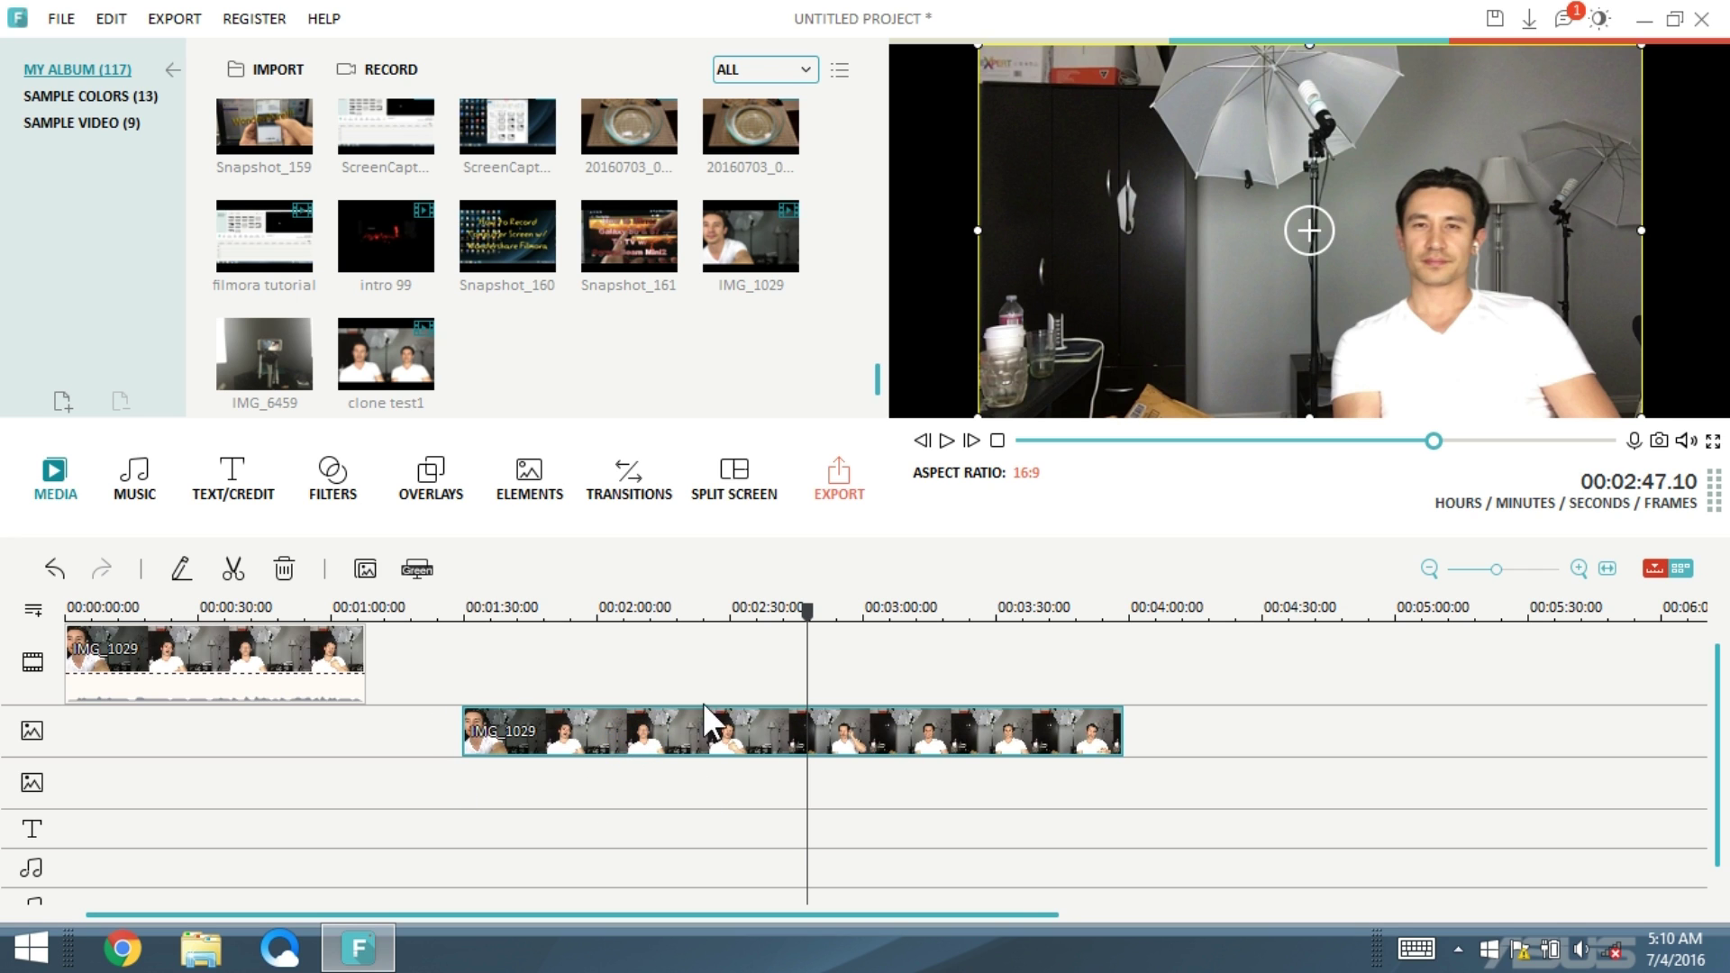
{"action": "left_click", "coordinate": [233, 570]}
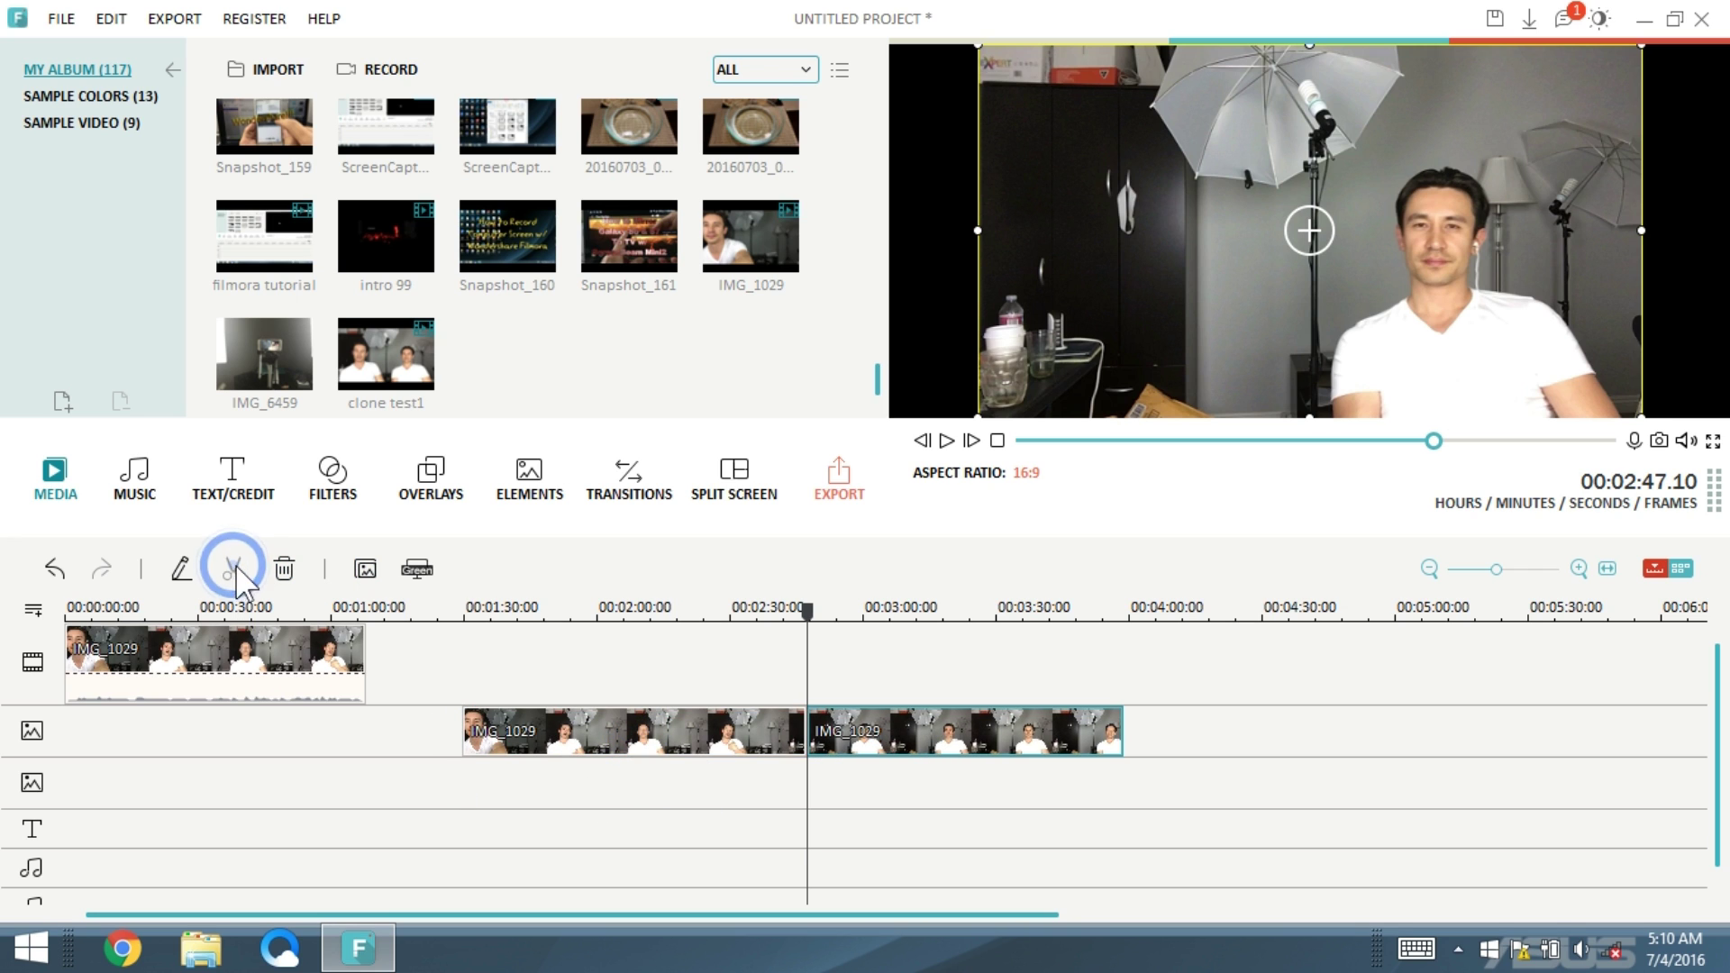
- Delete the part of the overlay track's clip that precedes the split
{"action": "left_click", "coordinate": [721, 745]}
{"action": "right_click", "coordinate": [684, 730]}
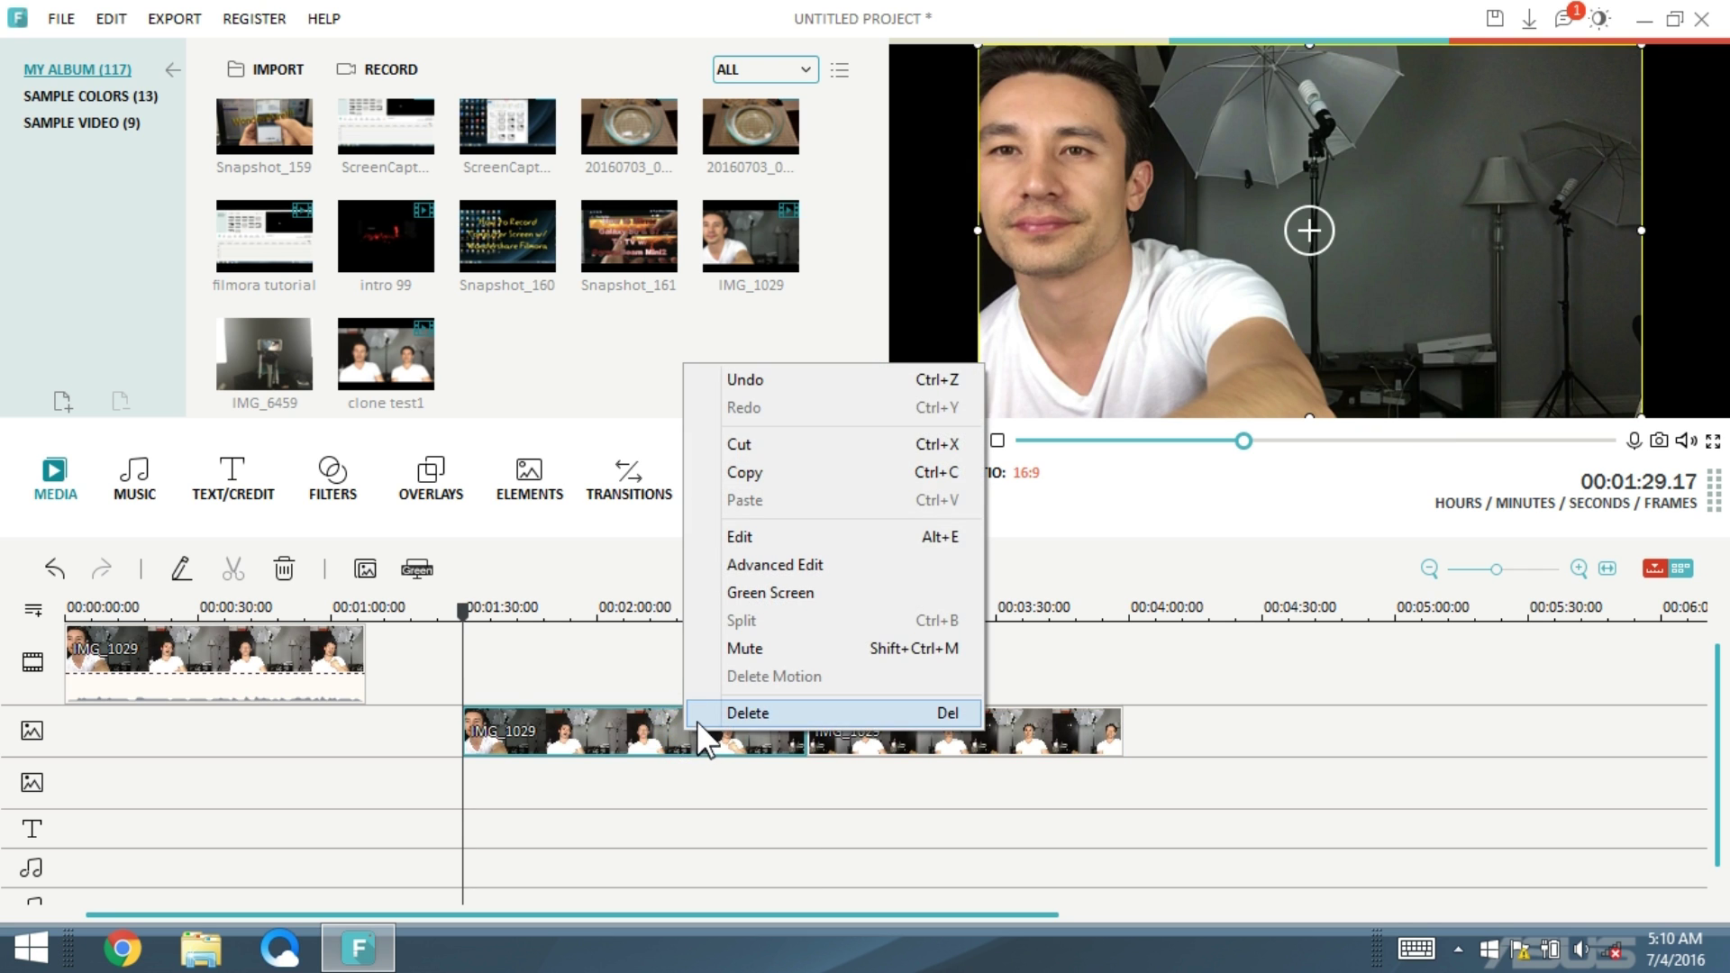
{"action": "left_click", "coordinate": [699, 725]}
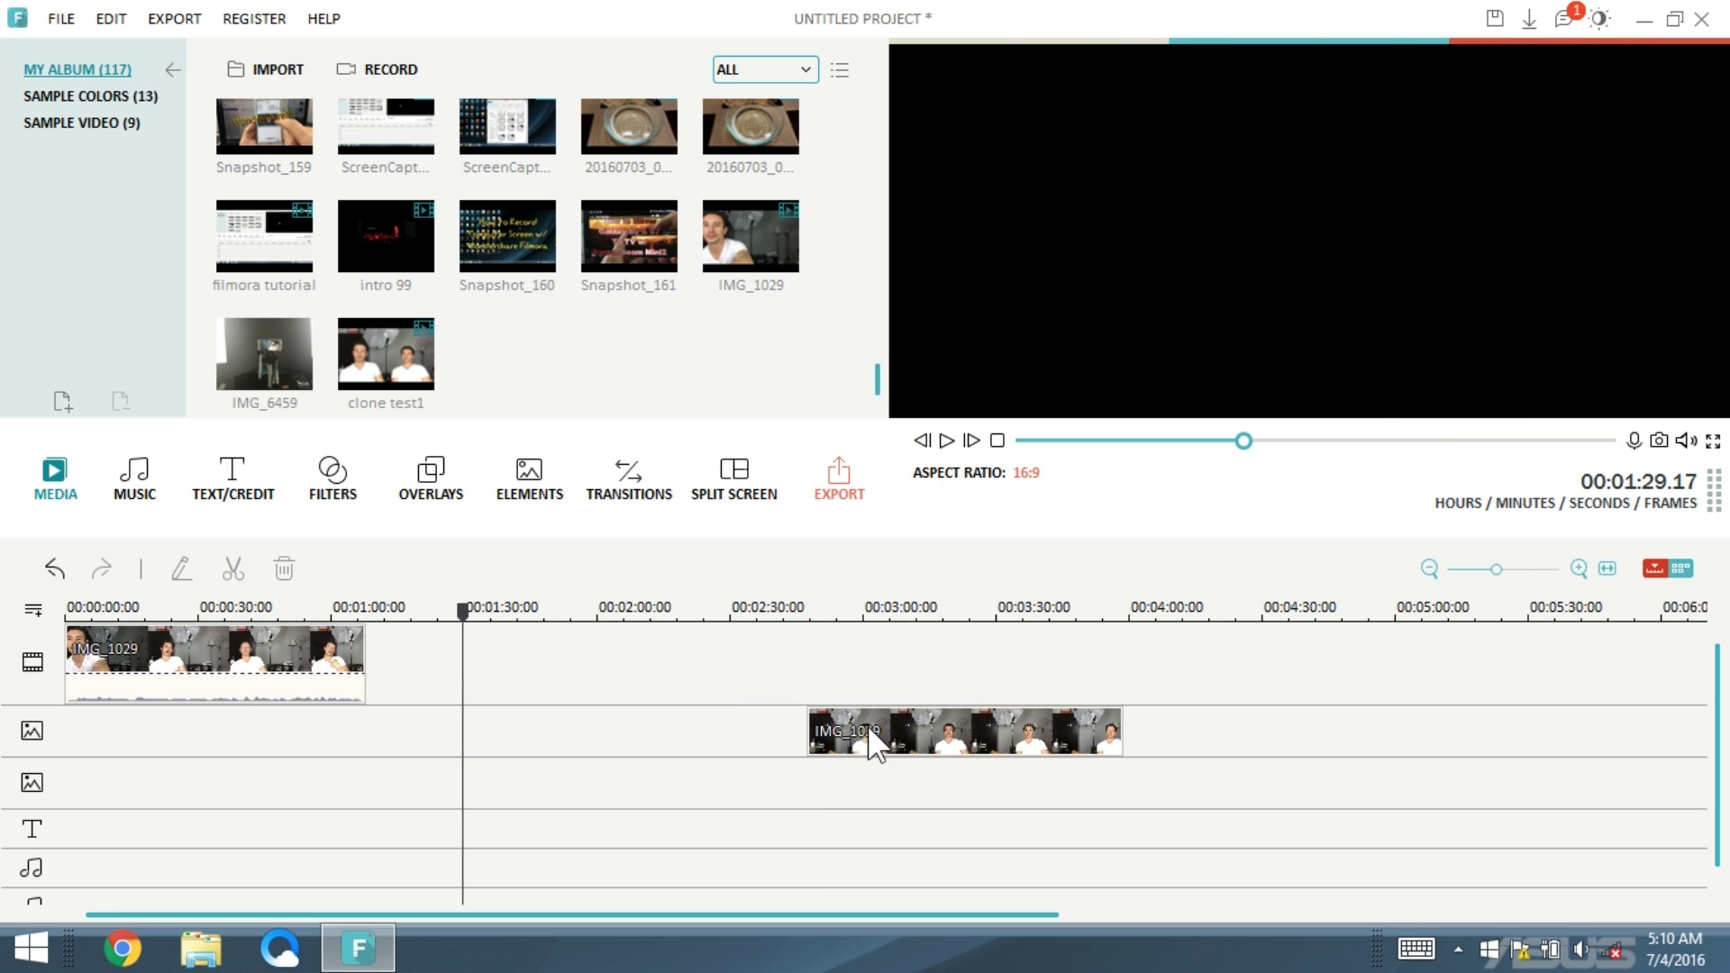
- Move the remaining overlay clip to the start of the timeline, aligned with the main clip, and leave it selected
{"action": "left_click_drag", "start_coordinate": [867, 727], "coordinate": [523, 727]}
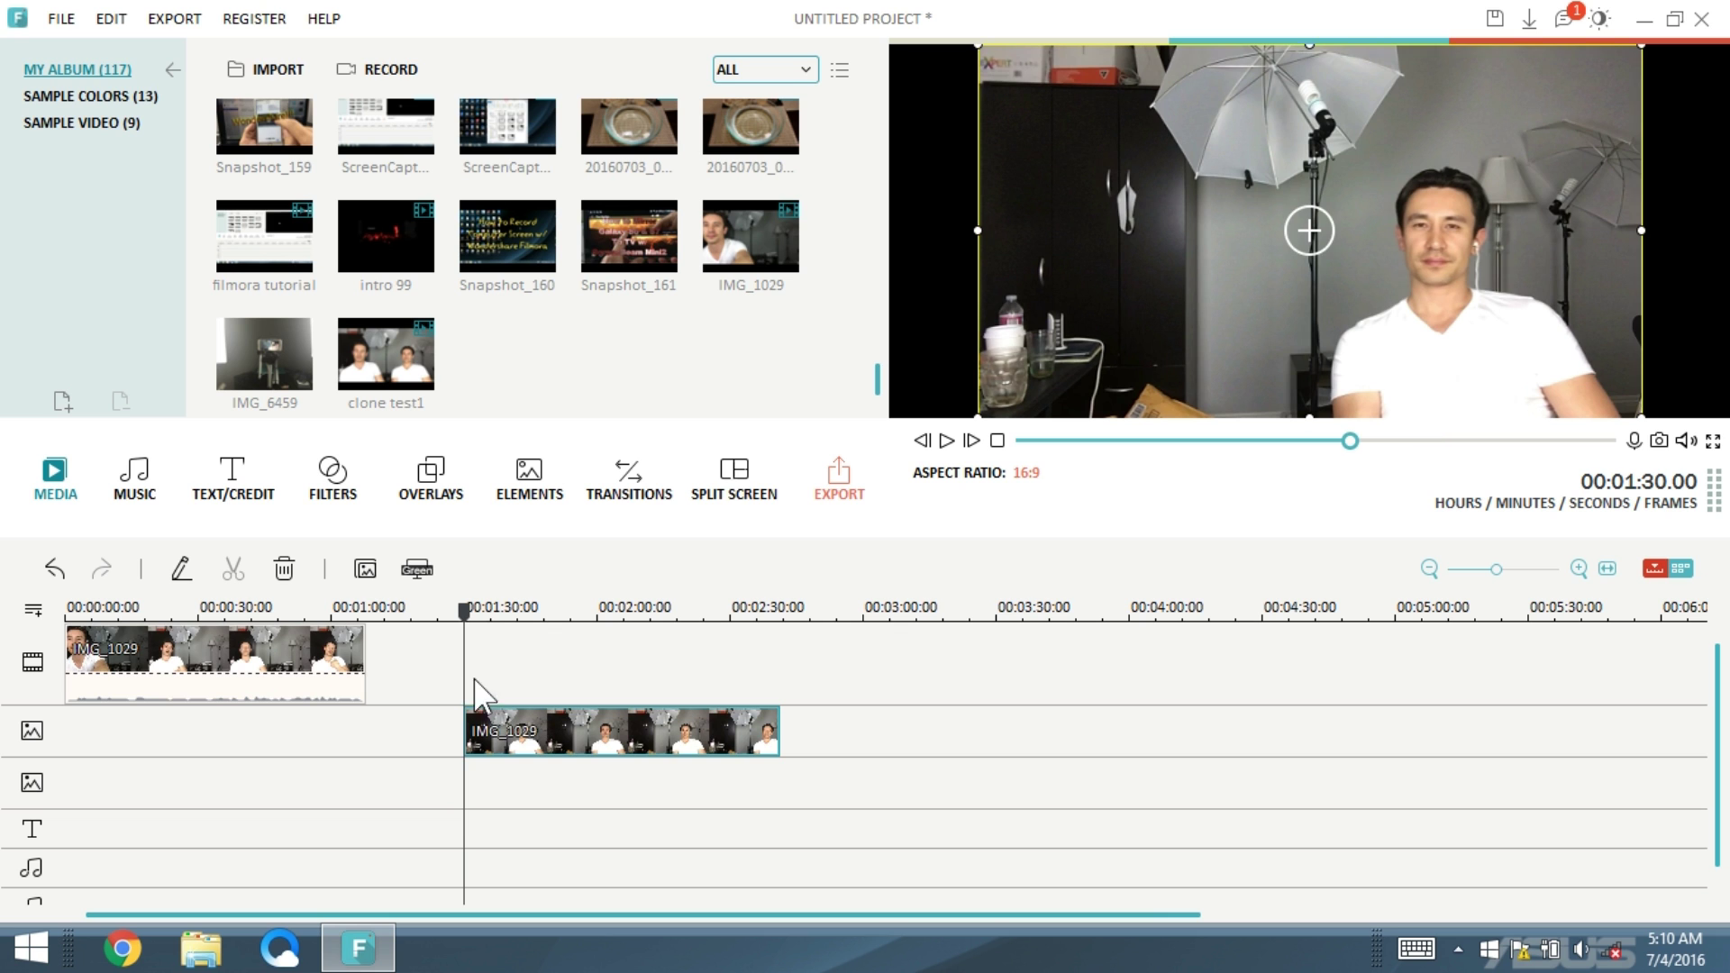
{"action": "left_click_drag", "start_coordinate": [470, 615], "coordinate": [771, 630]}
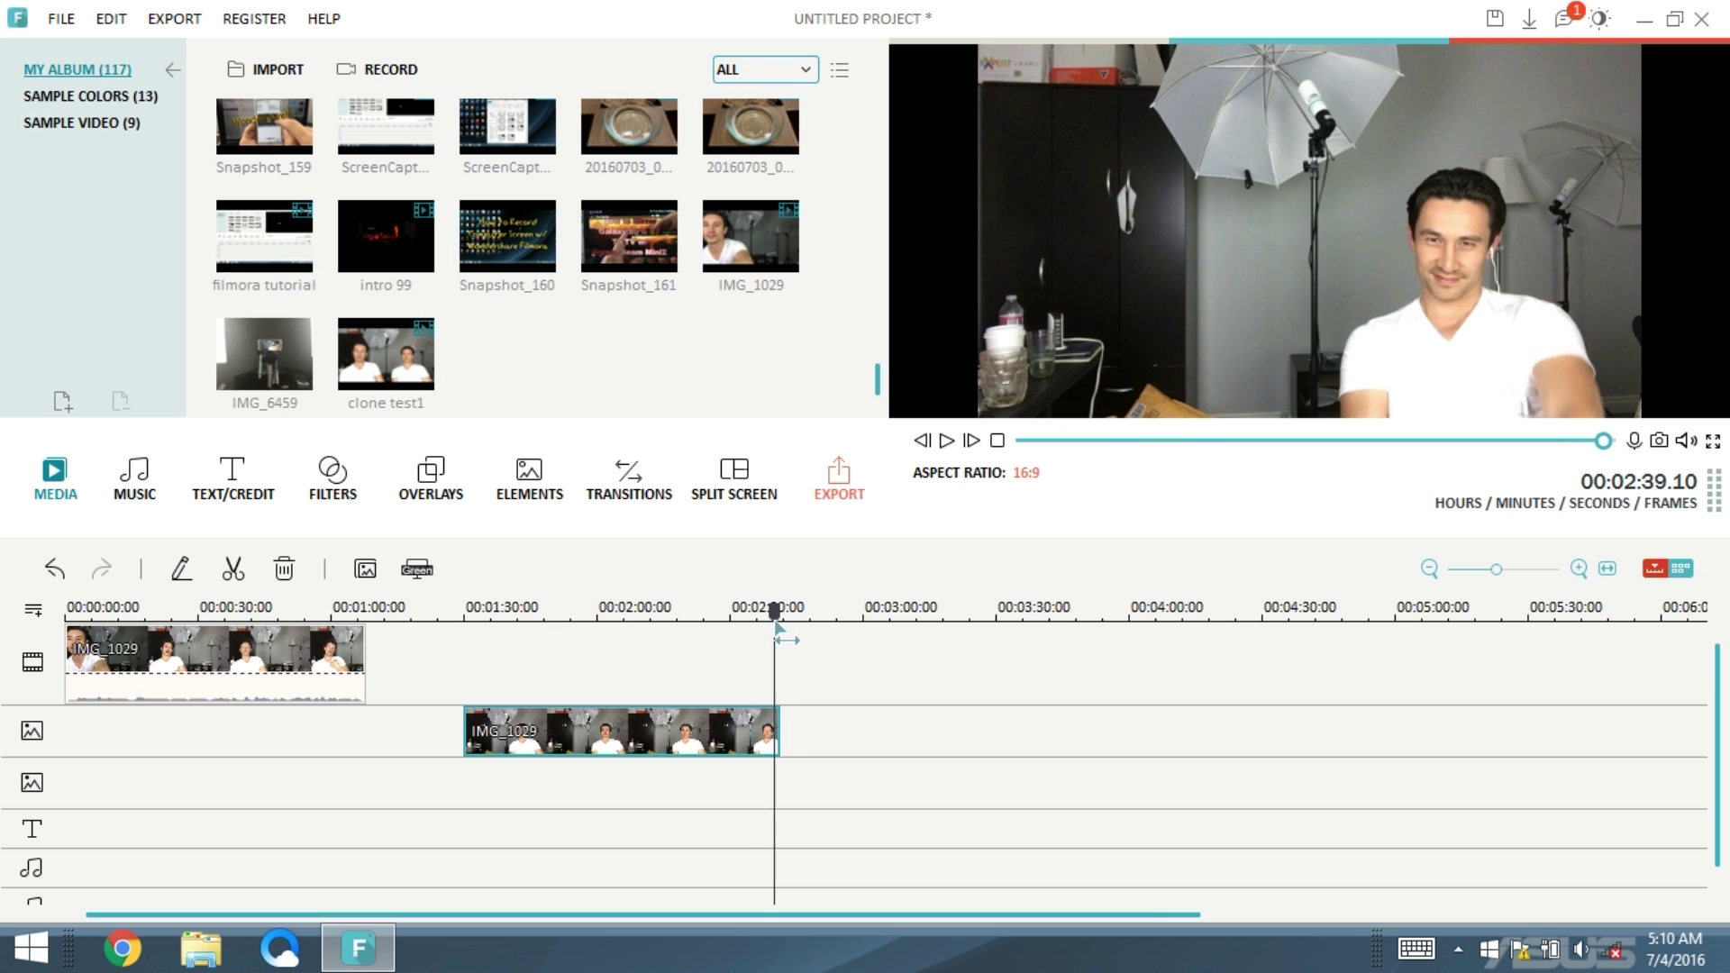
{"action": "left_click", "coordinate": [606, 727]}
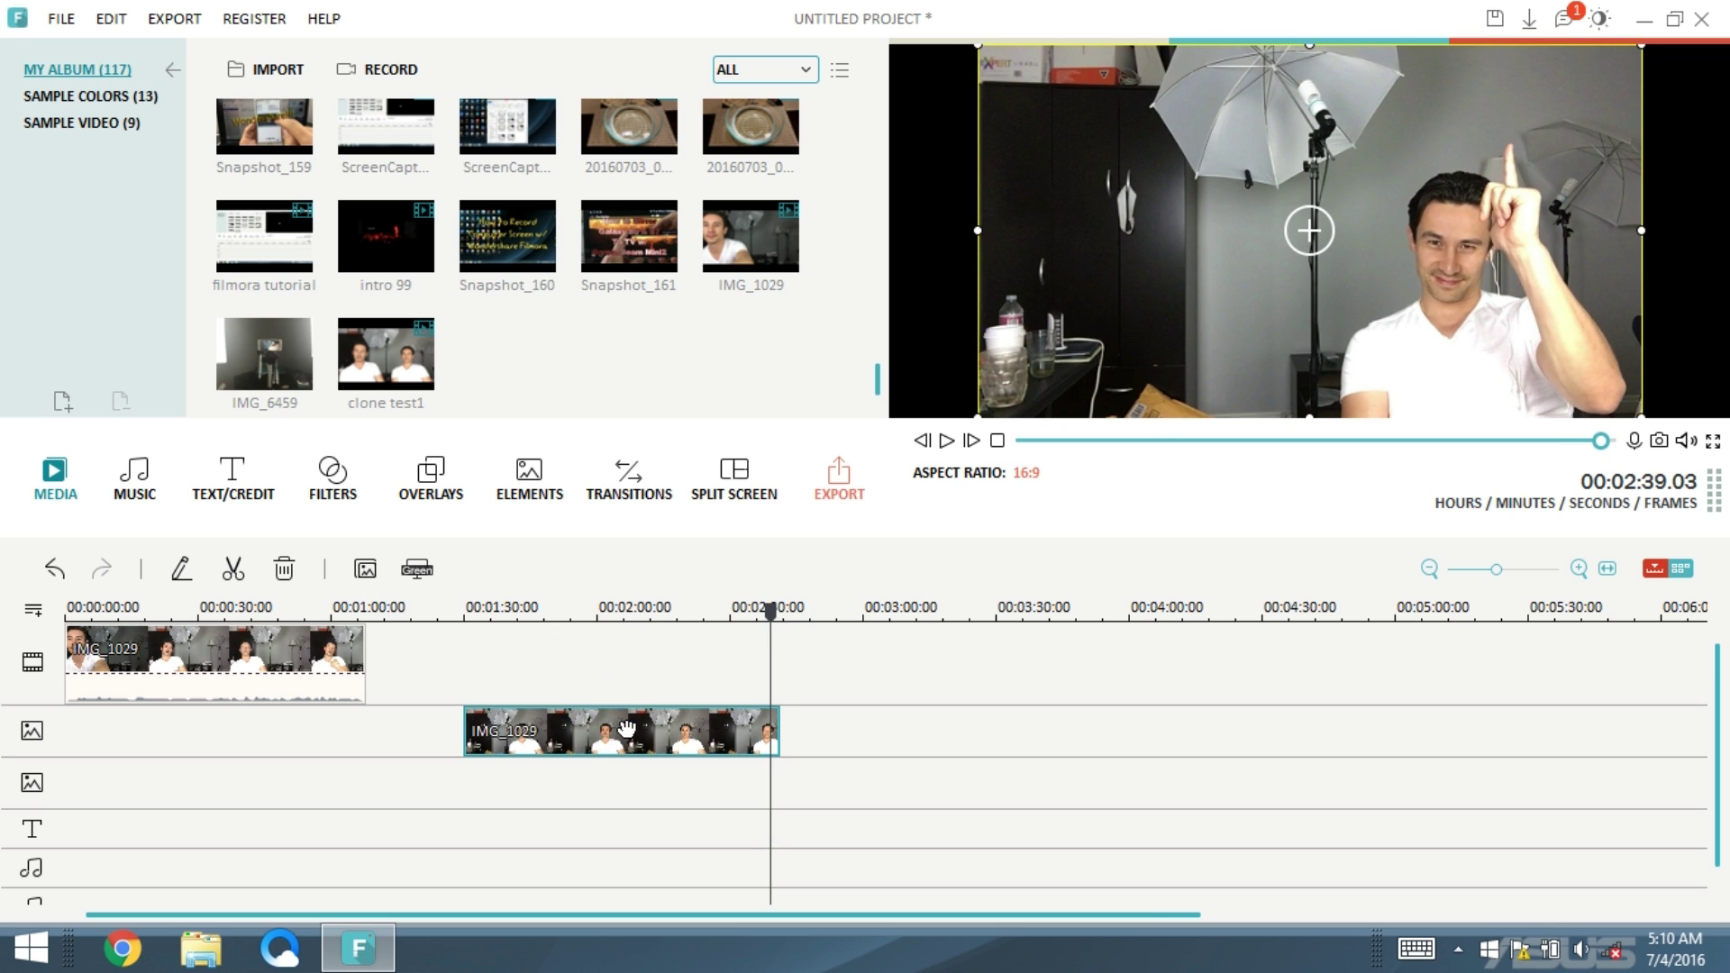
{"action": "left_click_drag", "start_coordinate": [624, 726], "coordinate": [205, 737]}
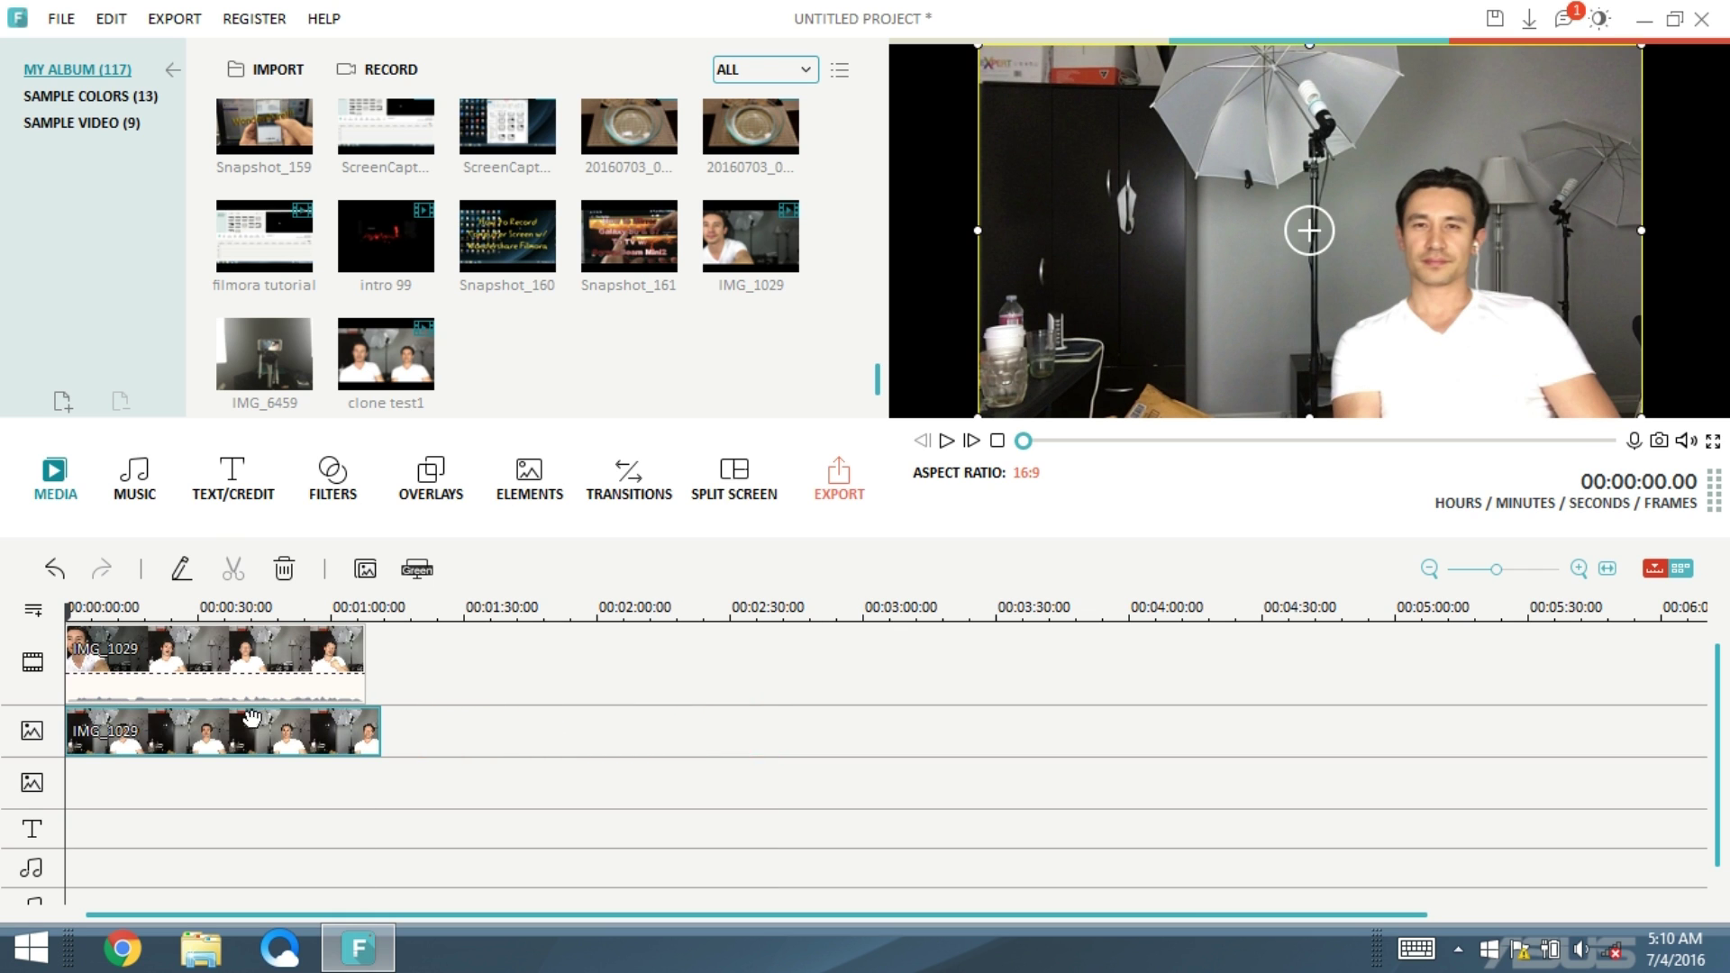
{"action": "left_click", "coordinate": [257, 654]}
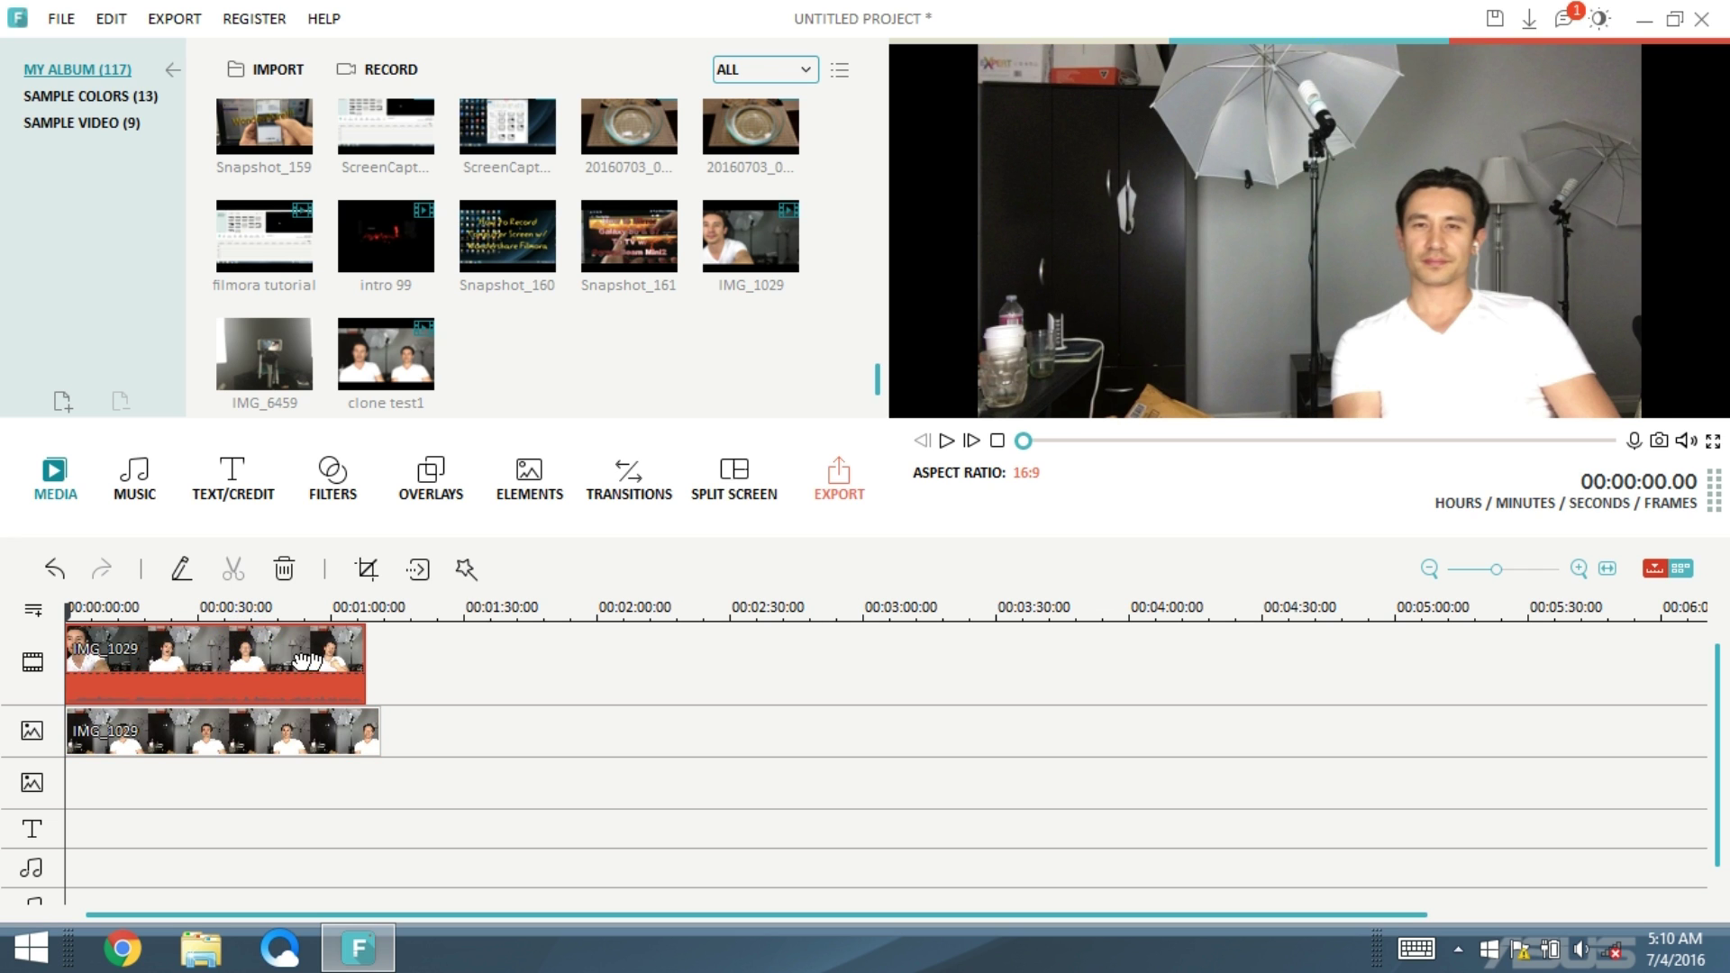
{"action": "left_click", "coordinate": [216, 723]}
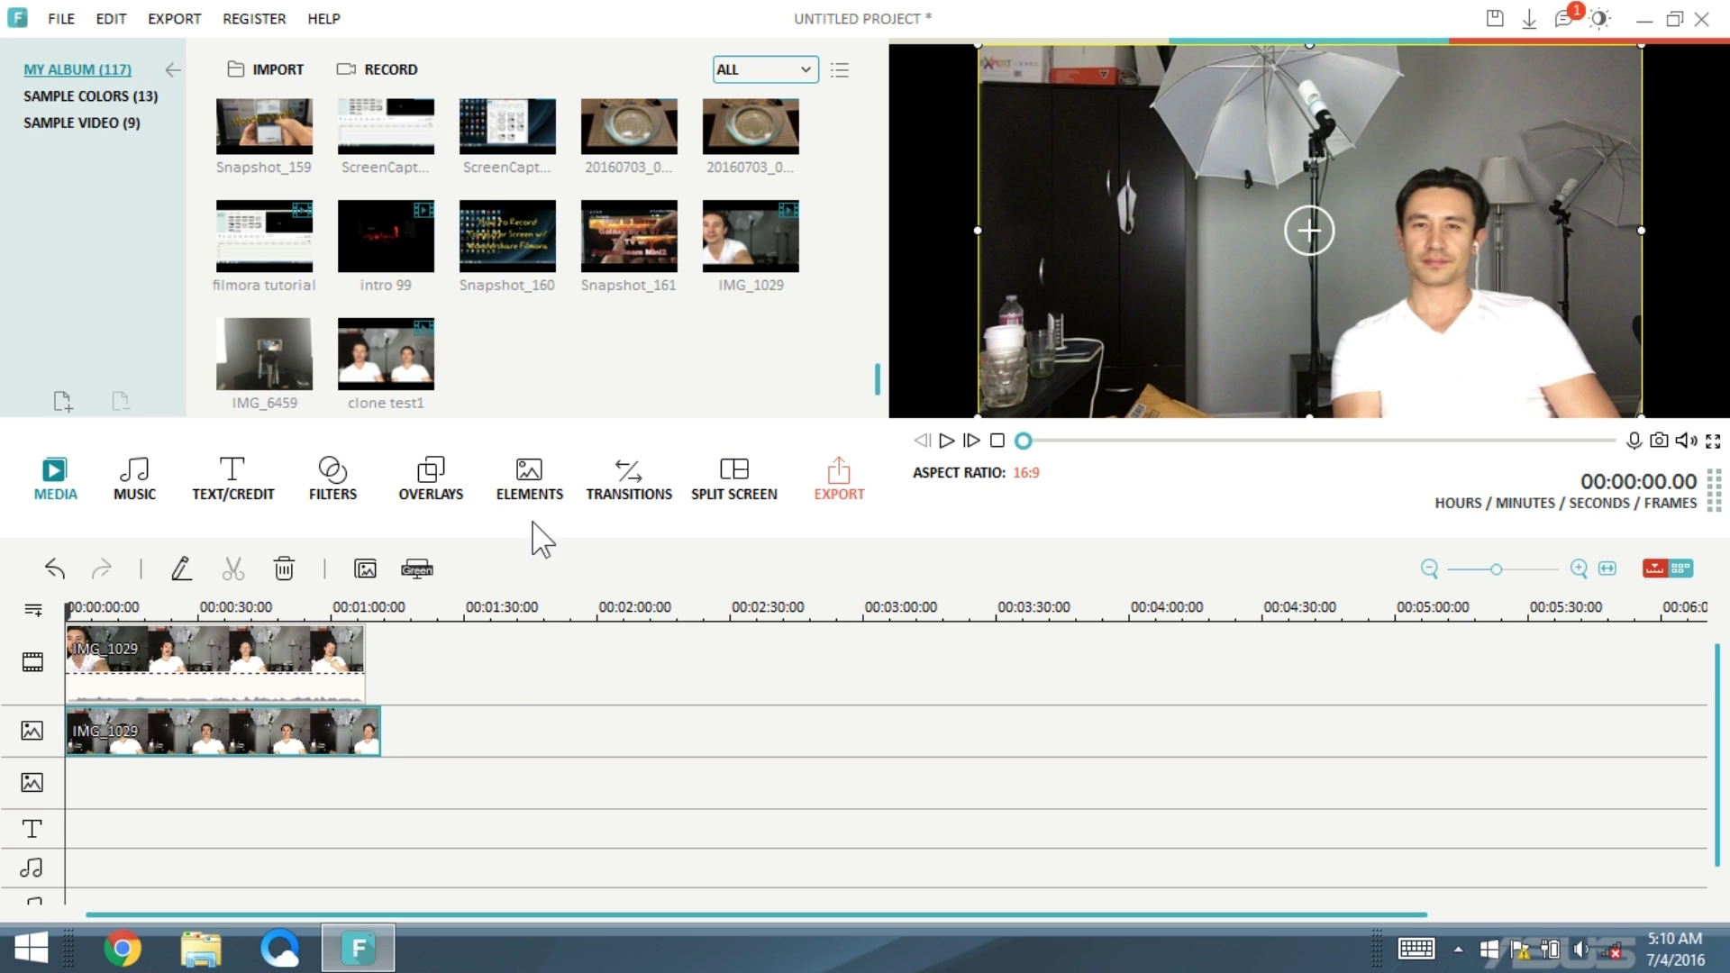
- Play the opening seconds of the two stacked IMG_1029 clips to check which one shows in the preview
{"action": "left_click", "coordinate": [332, 647]}
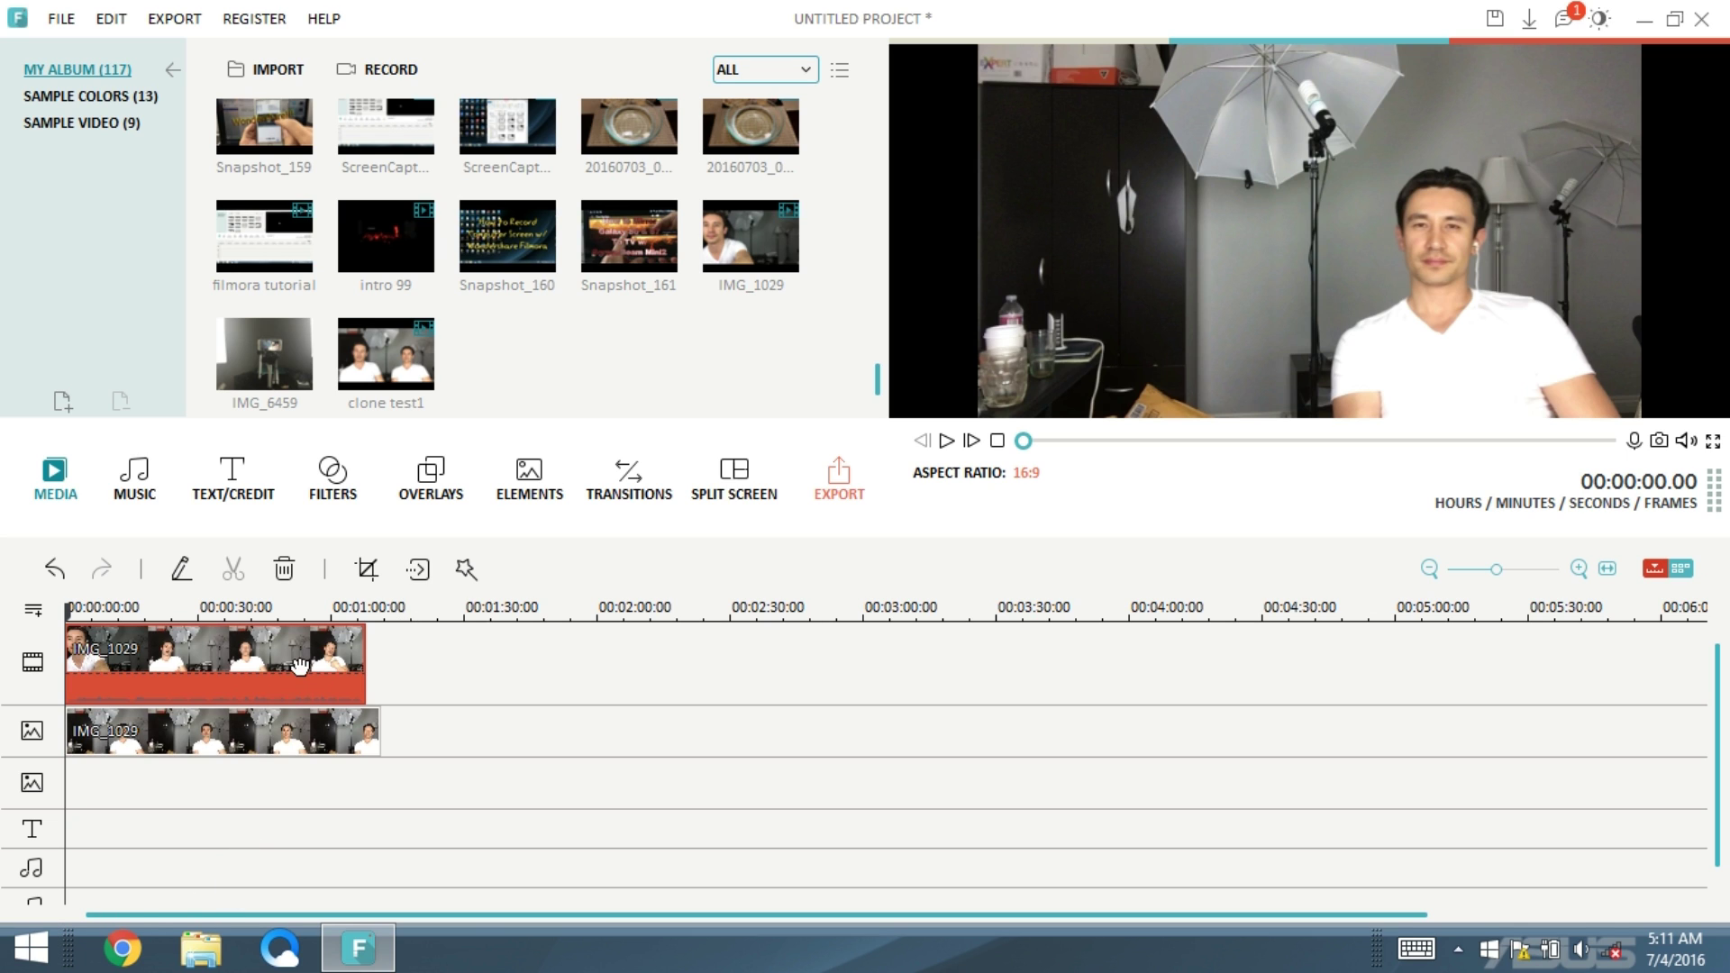
{"action": "left_click", "coordinate": [948, 444]}
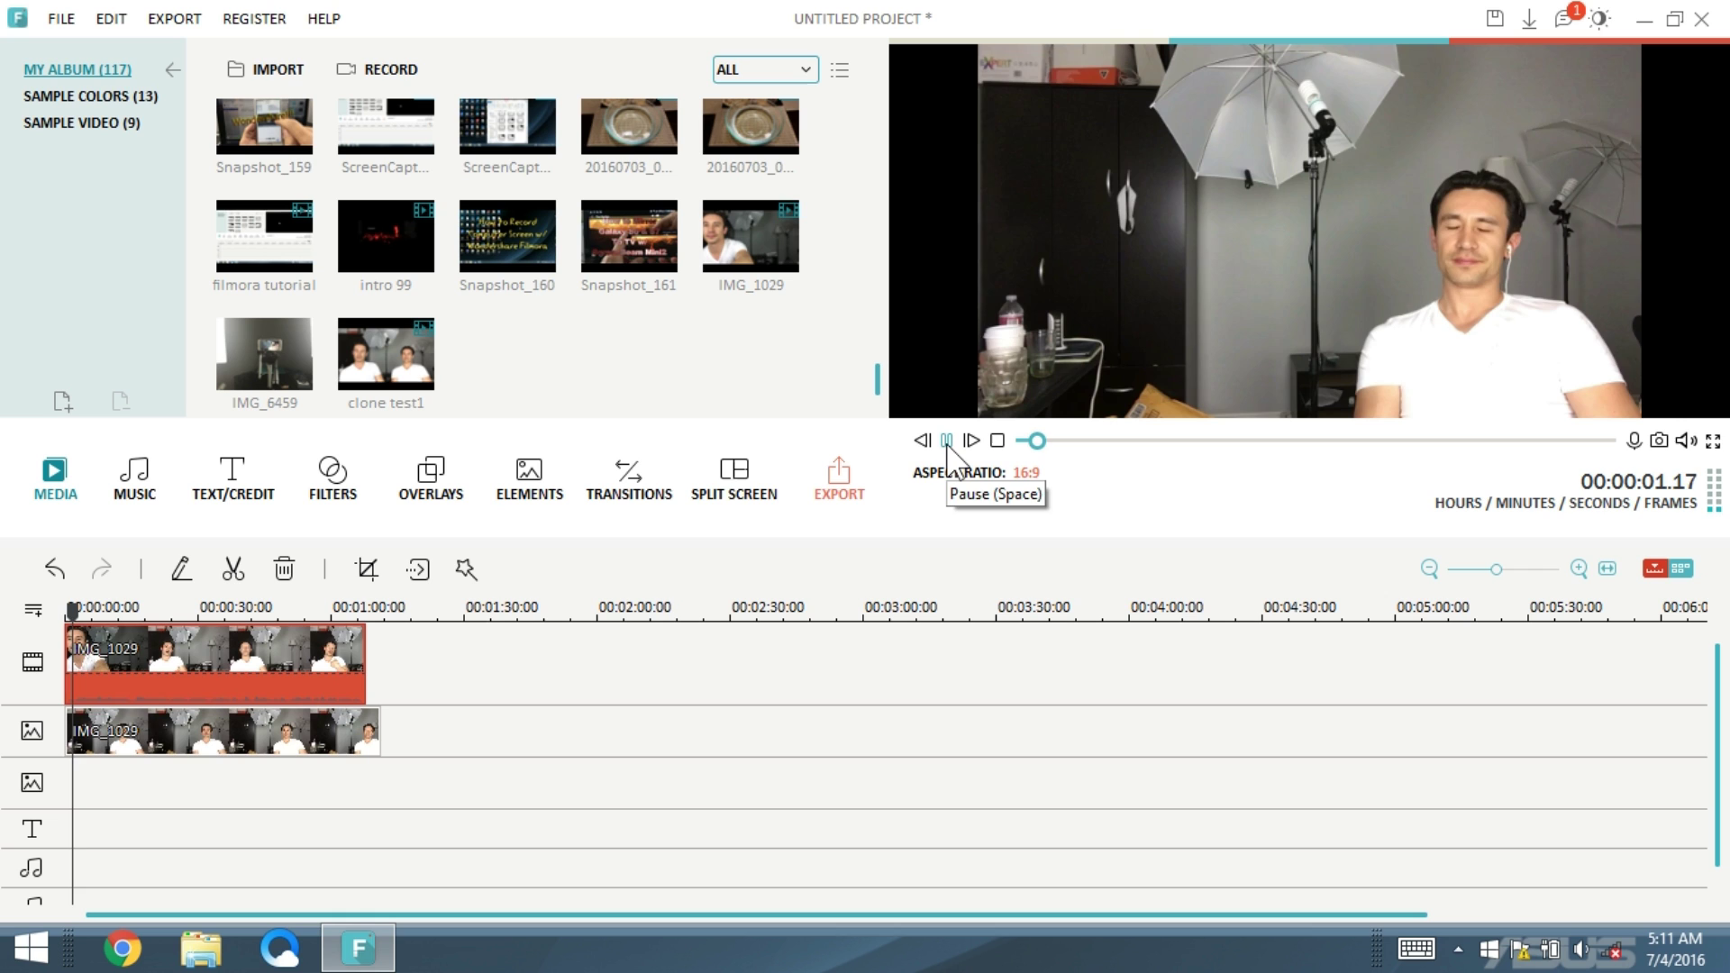
{"action": "left_click", "coordinate": [947, 442]}
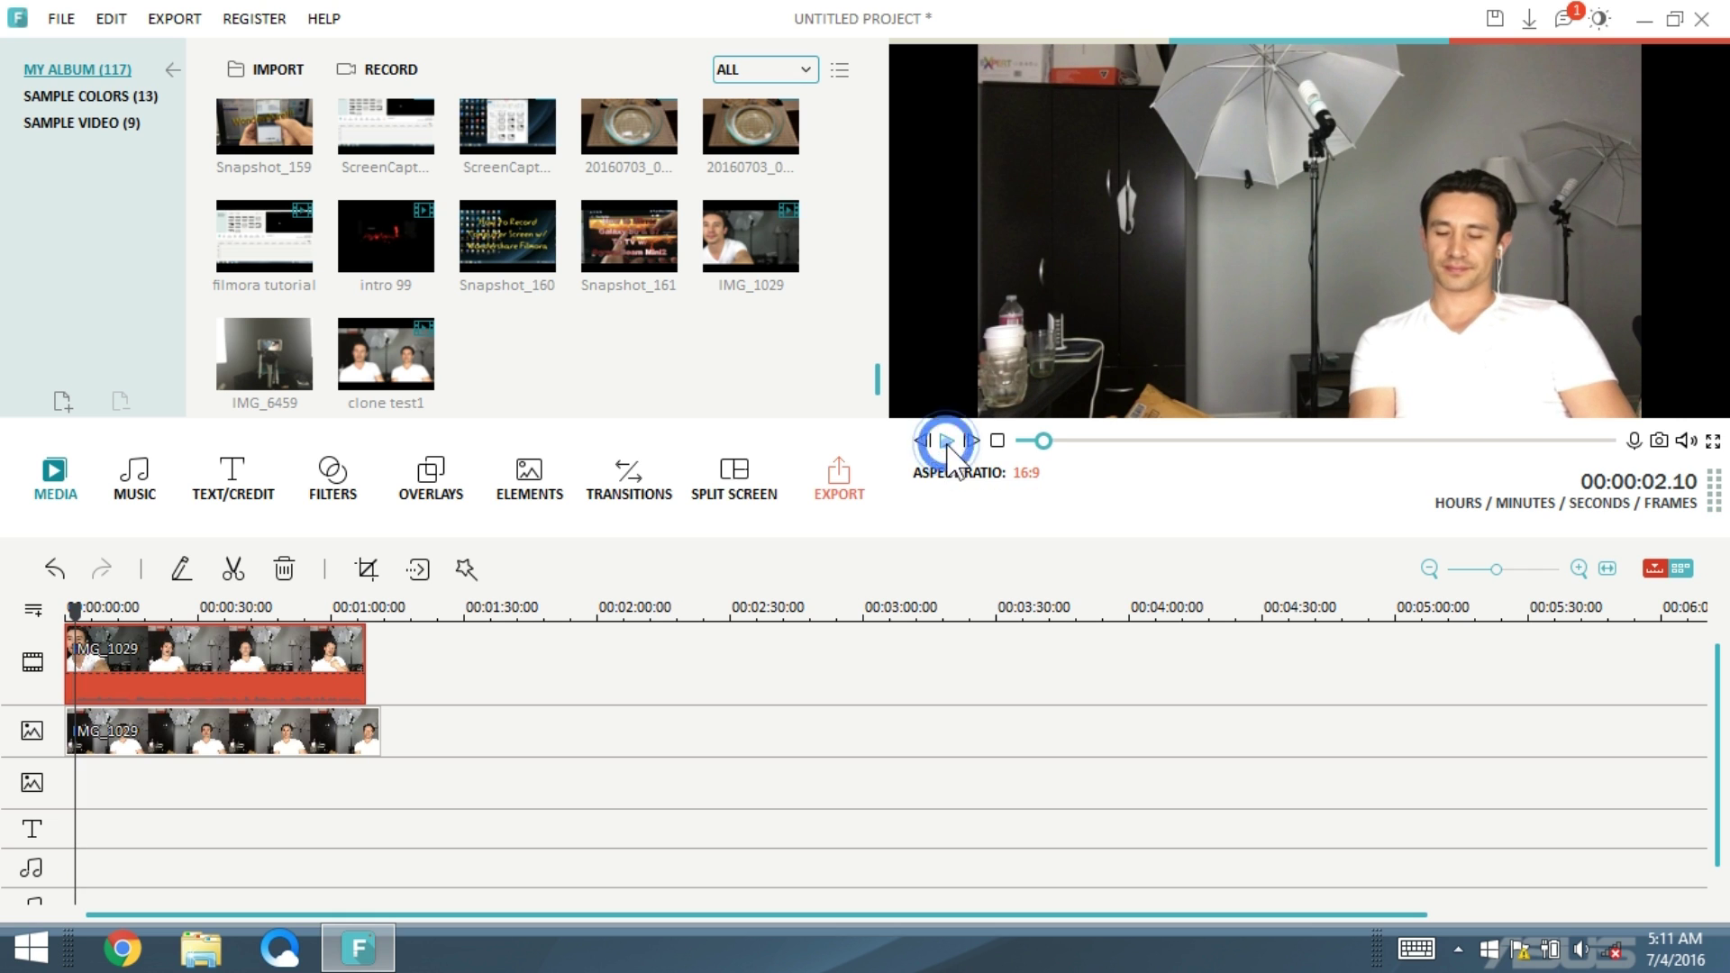
{"action": "left_click", "coordinate": [358, 732]}
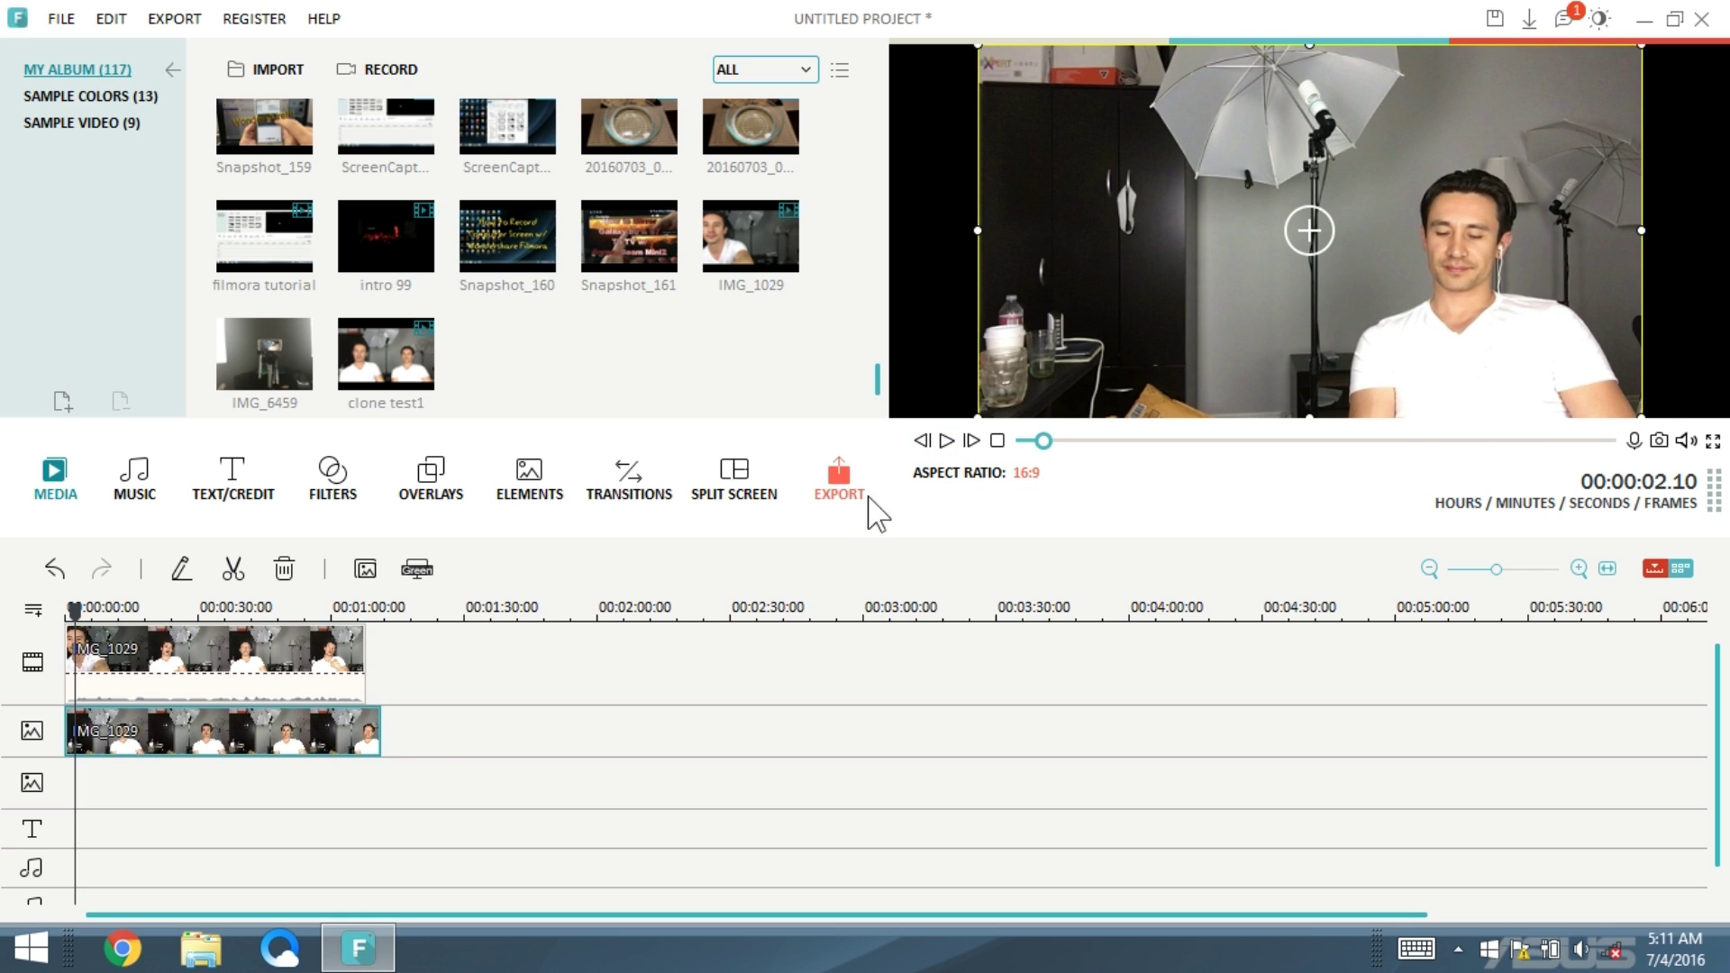
{"action": "left_click", "coordinate": [947, 442]}
{"action": "left_click", "coordinate": [946, 441]}
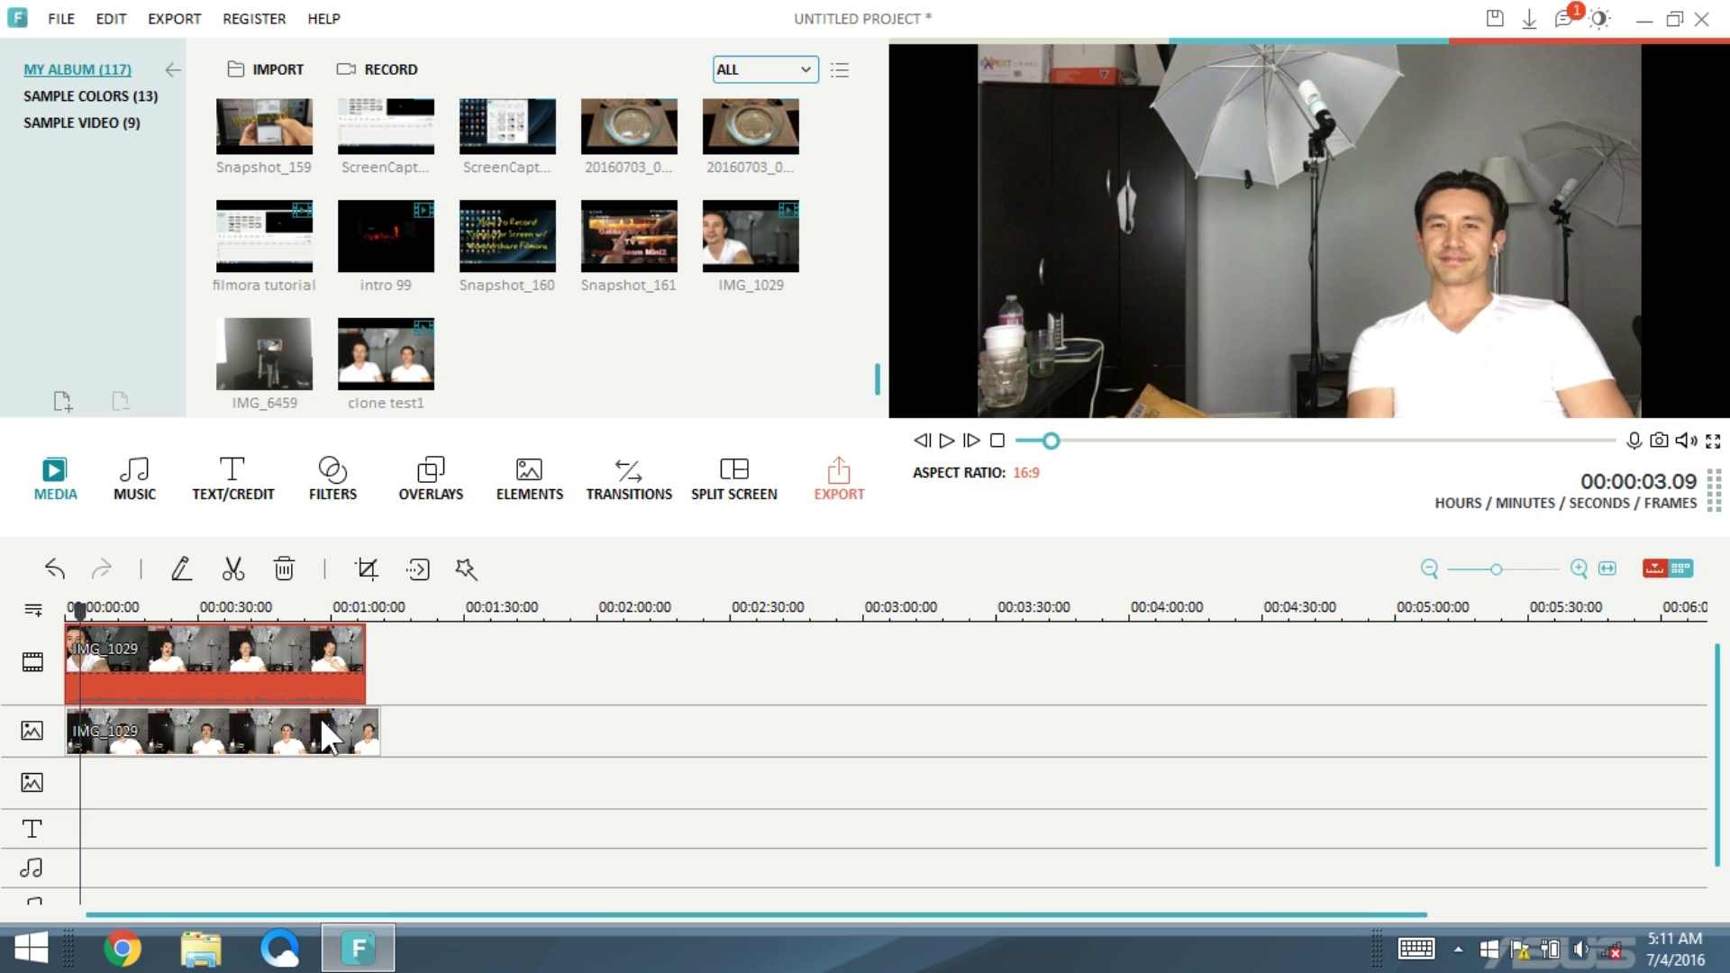
- Open the overlay clip's green screen settings and apply the mask that keeps only the right half of the picture
{"action": "left_click", "coordinate": [319, 725]}
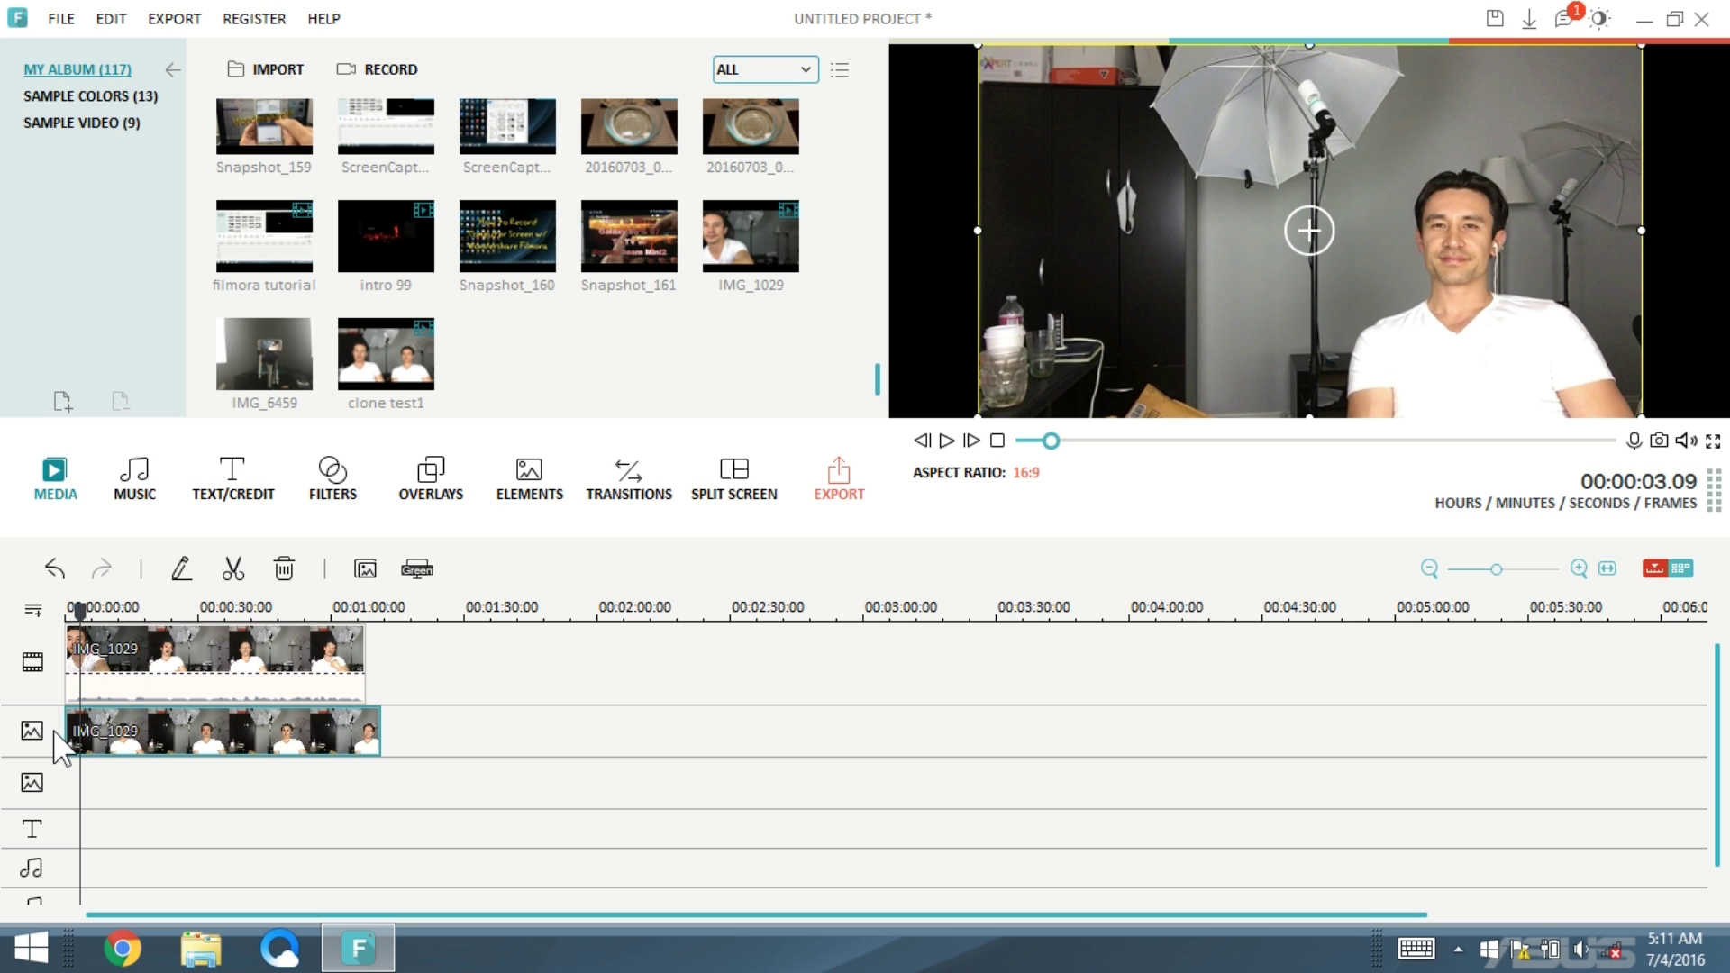
{"action": "right_click", "coordinate": [221, 732]}
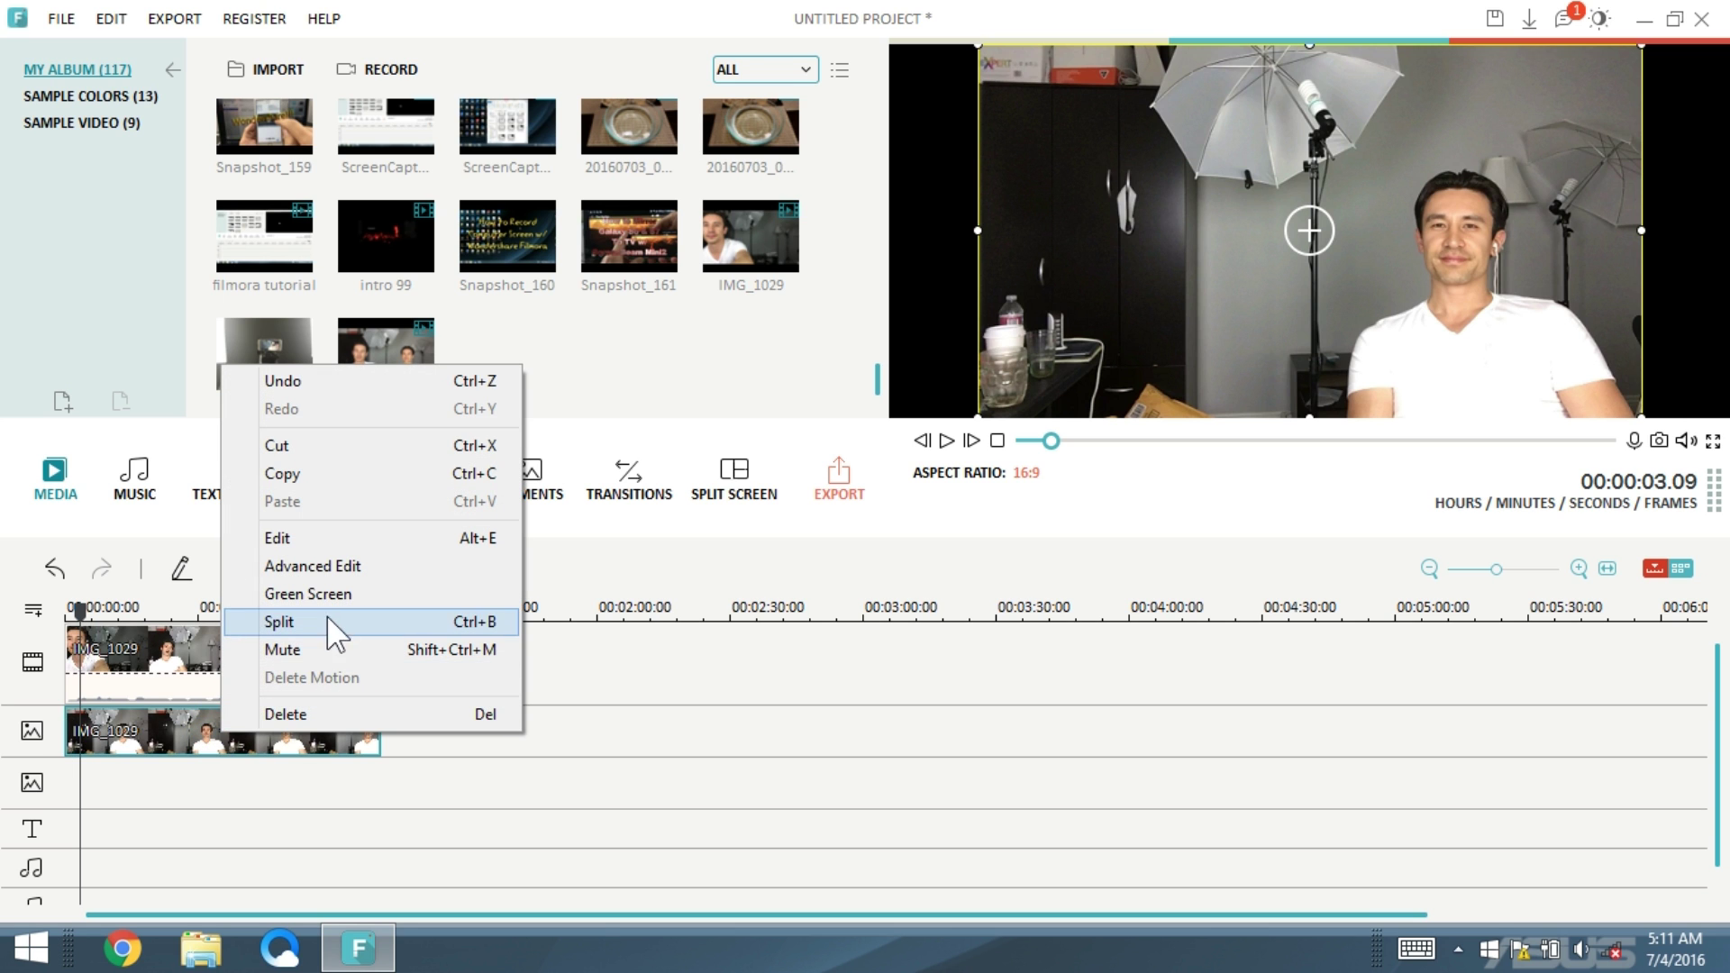
{"action": "left_click", "coordinate": [348, 595]}
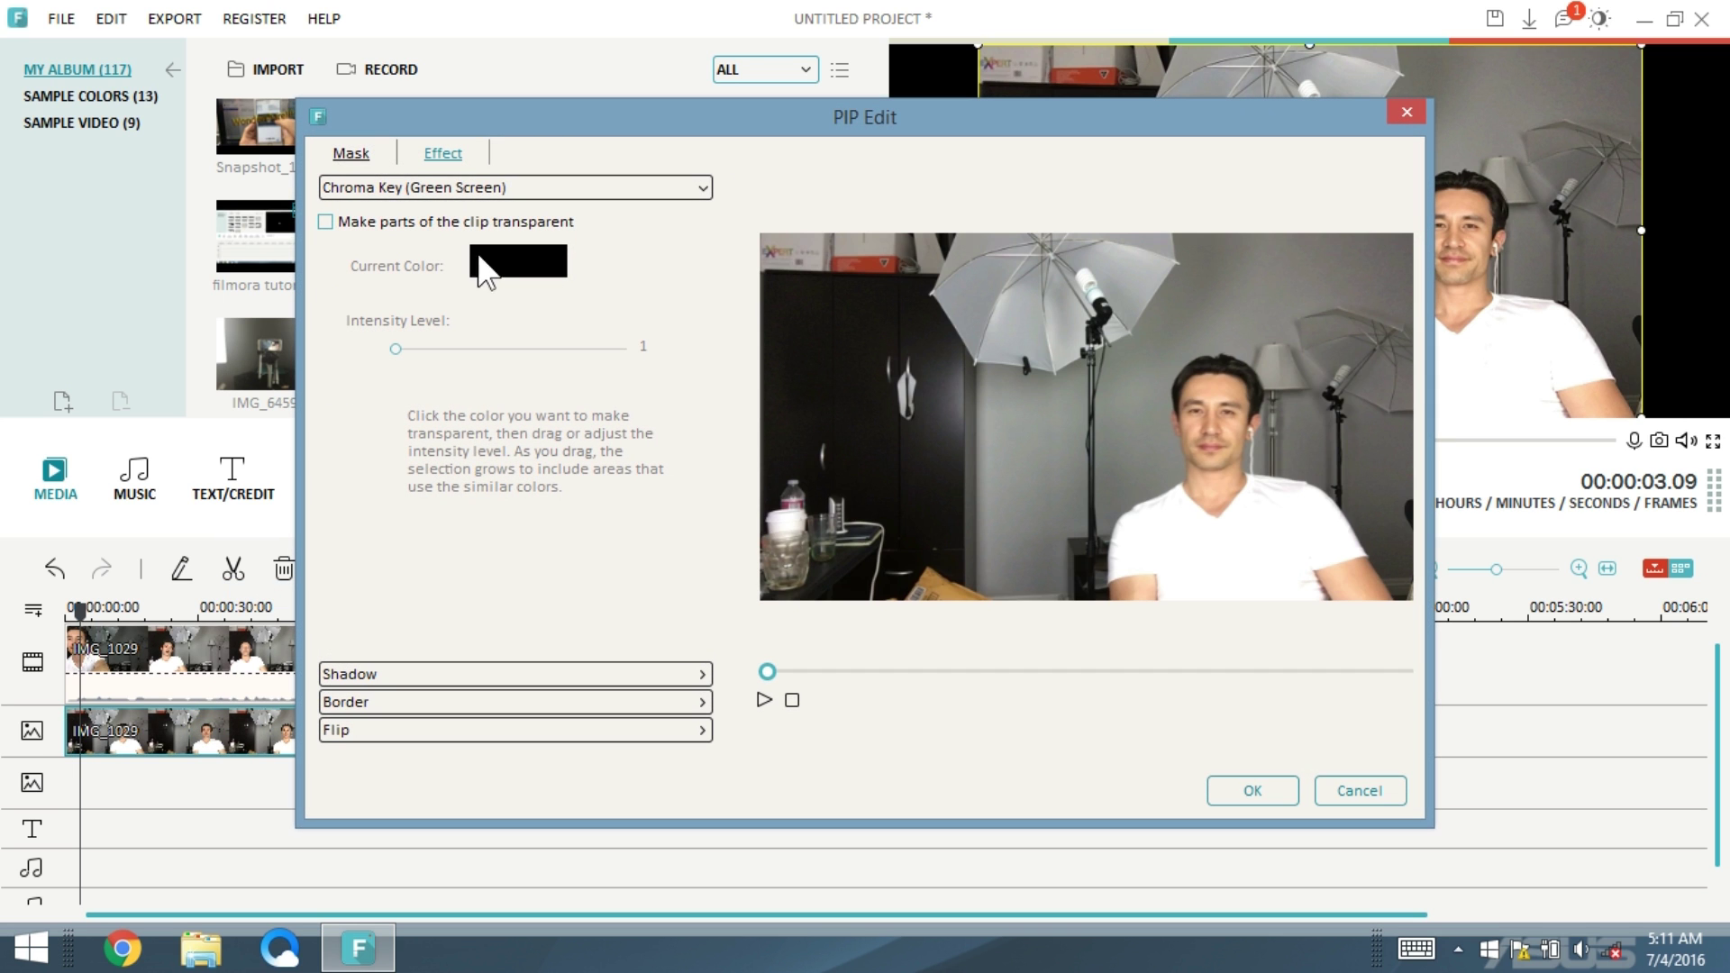
{"action": "left_click", "coordinate": [351, 154]}
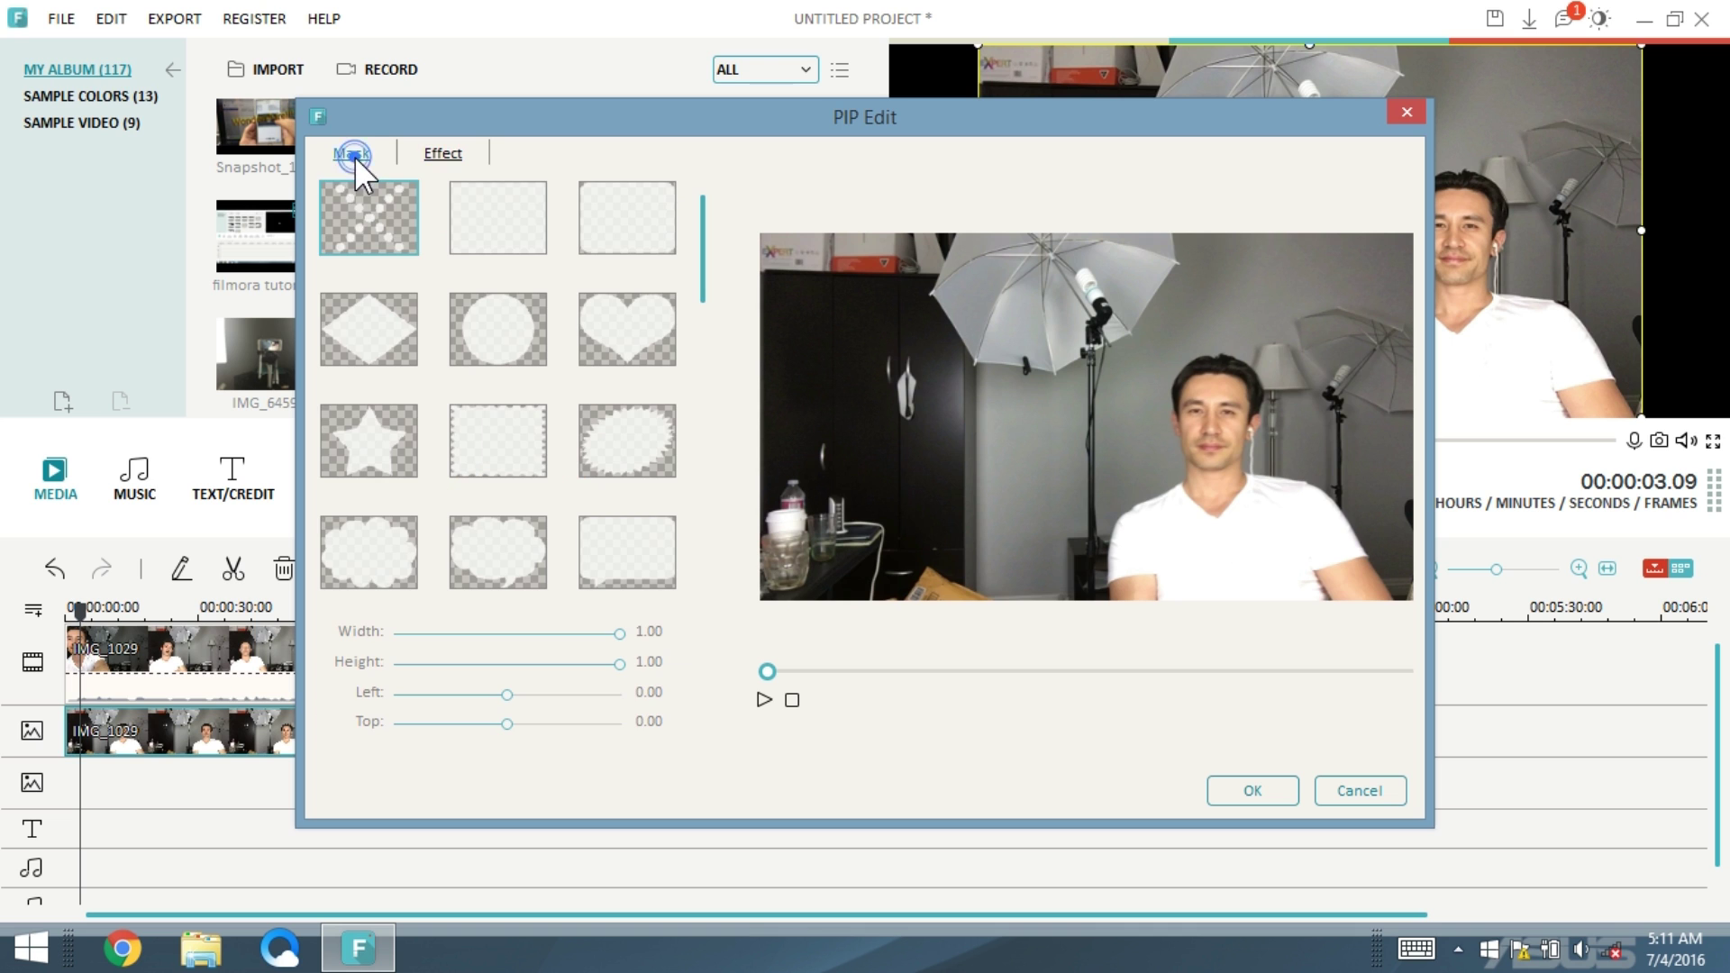
{"action": "left_click_drag", "start_coordinate": [703, 244], "coordinate": [699, 579]}
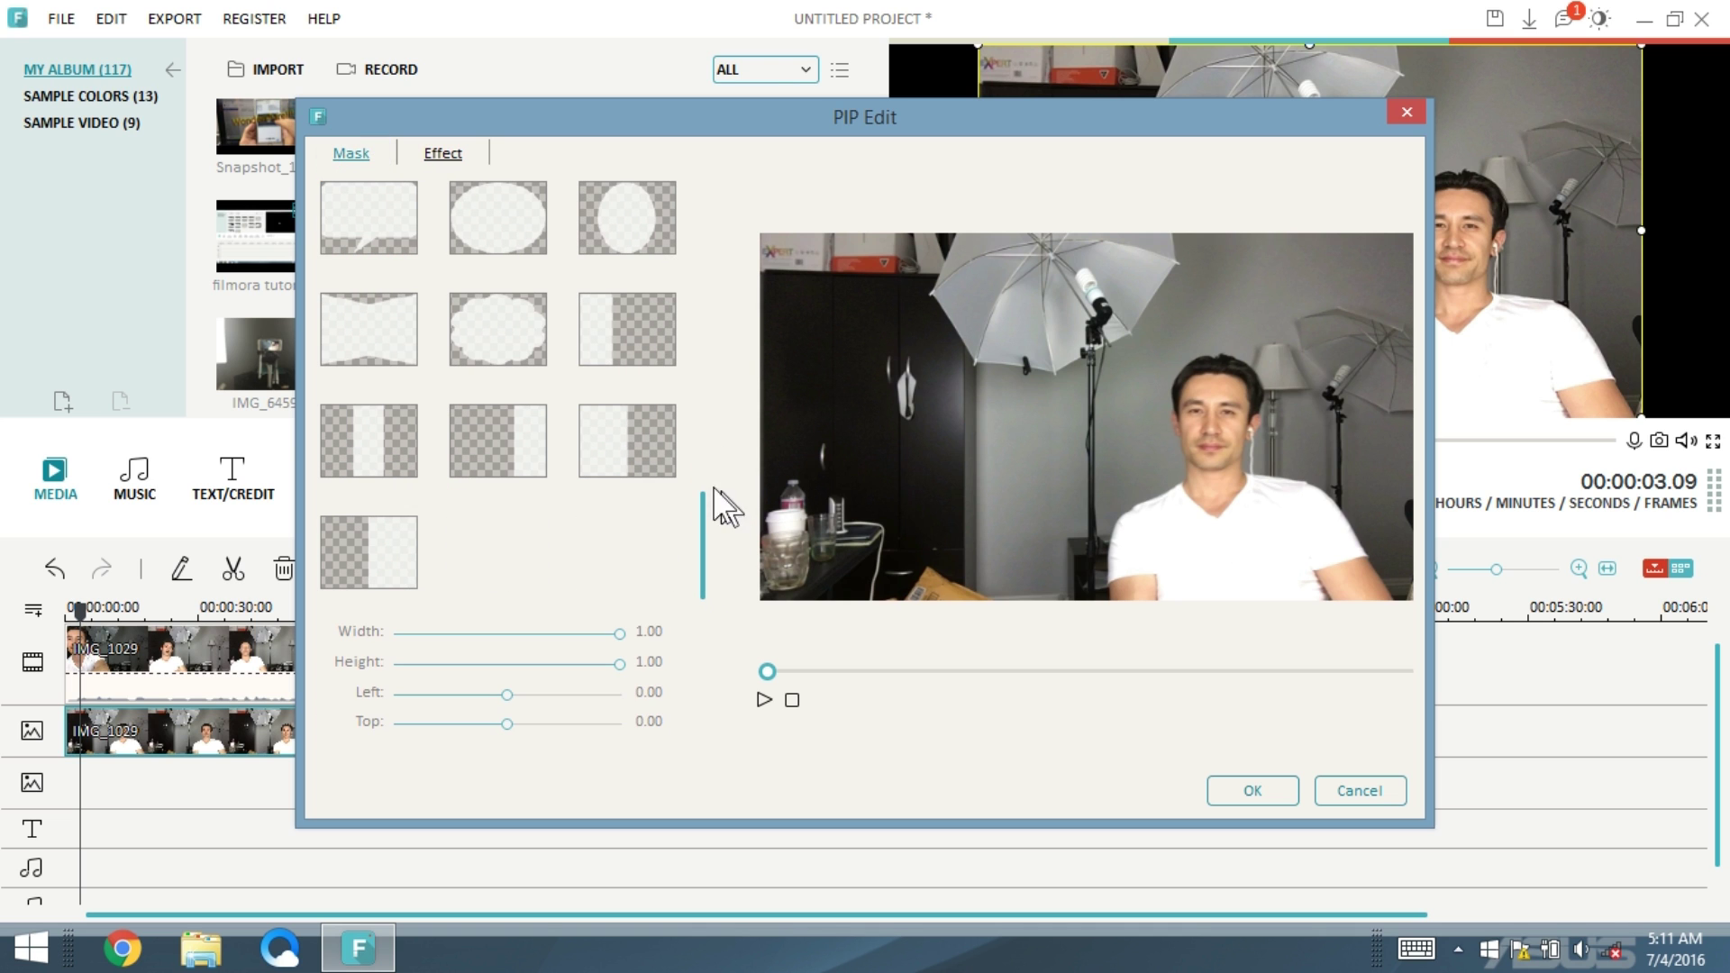
{"action": "left_click", "coordinate": [641, 452]}
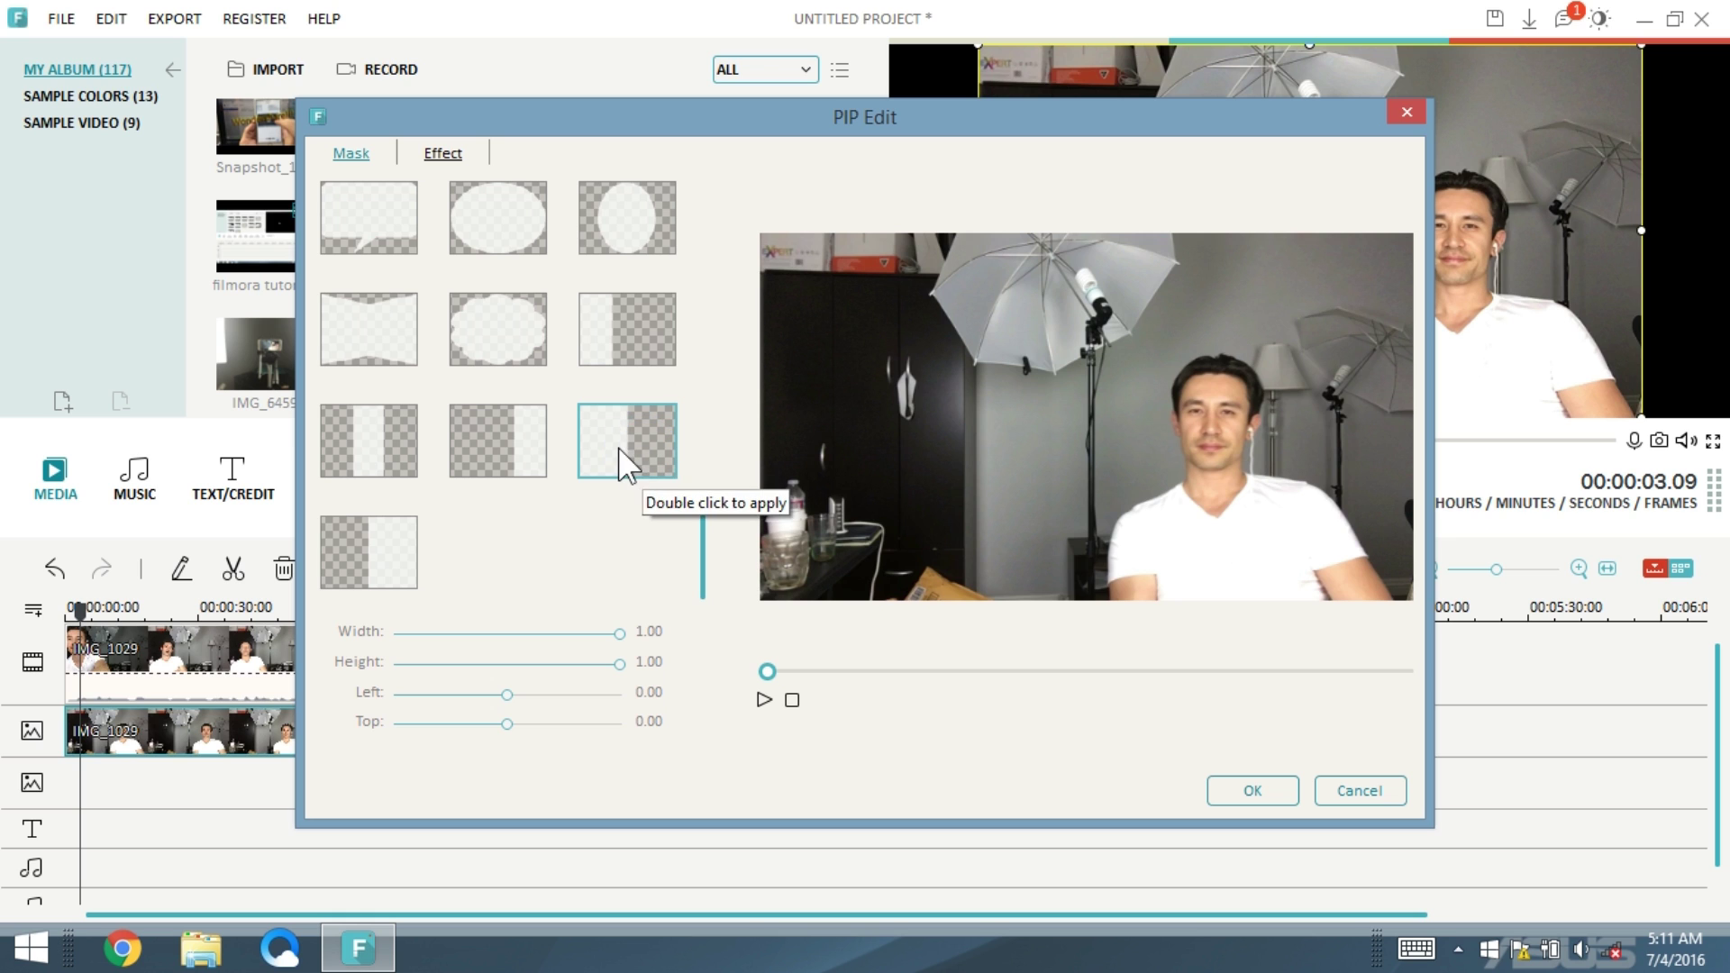
{"action": "left_click", "coordinate": [379, 541]}
{"action": "left_click", "coordinate": [634, 447]}
{"action": "double_click", "coordinate": [634, 447]}
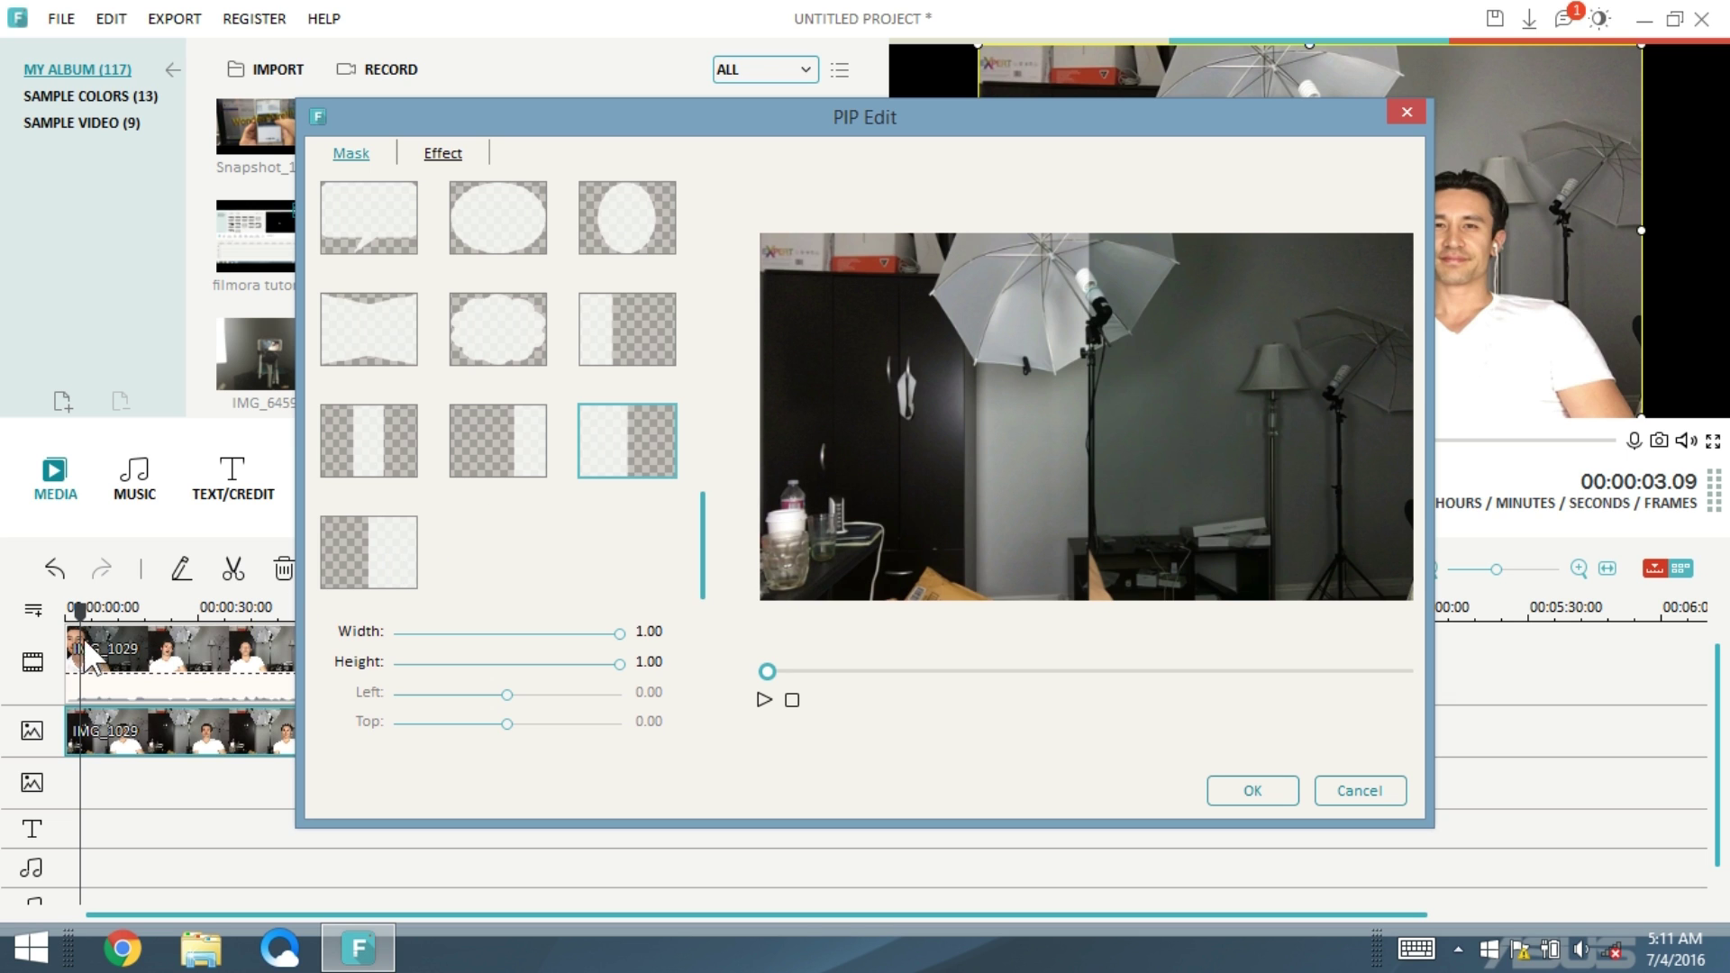
{"action": "double_click", "coordinate": [379, 568]}
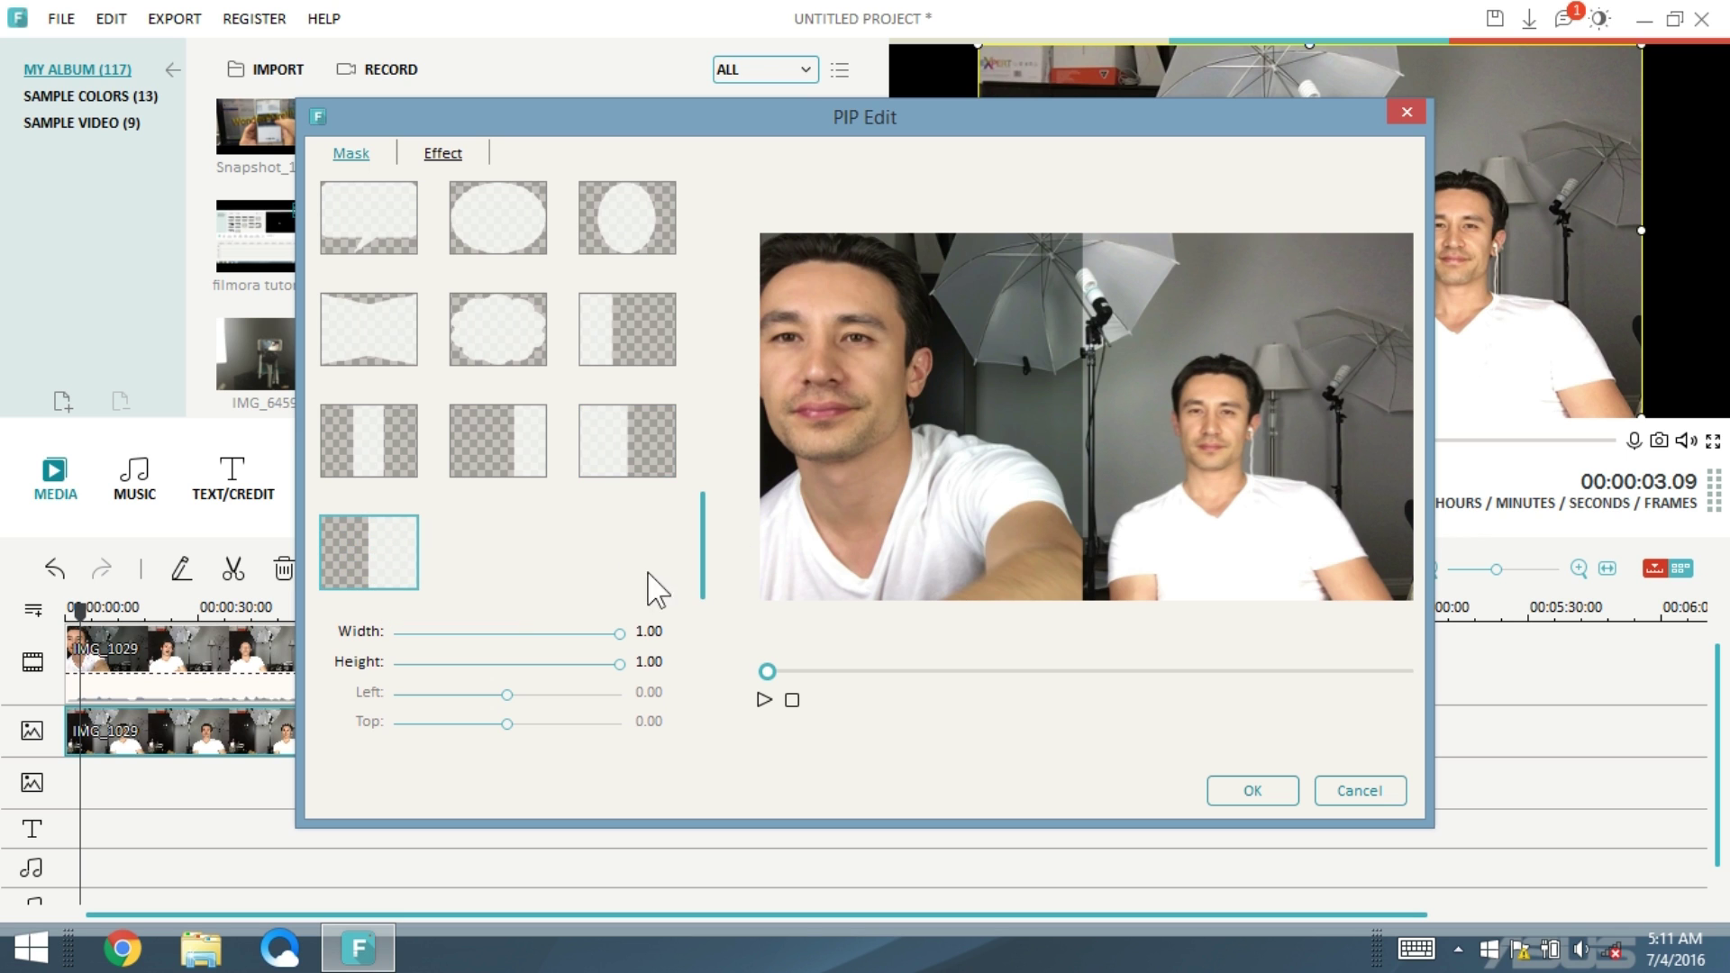
- Preview the mask, test narrowing its width to 0.54, restore the width to 1.00 and confirm the mask
{"action": "left_click", "coordinate": [765, 701]}
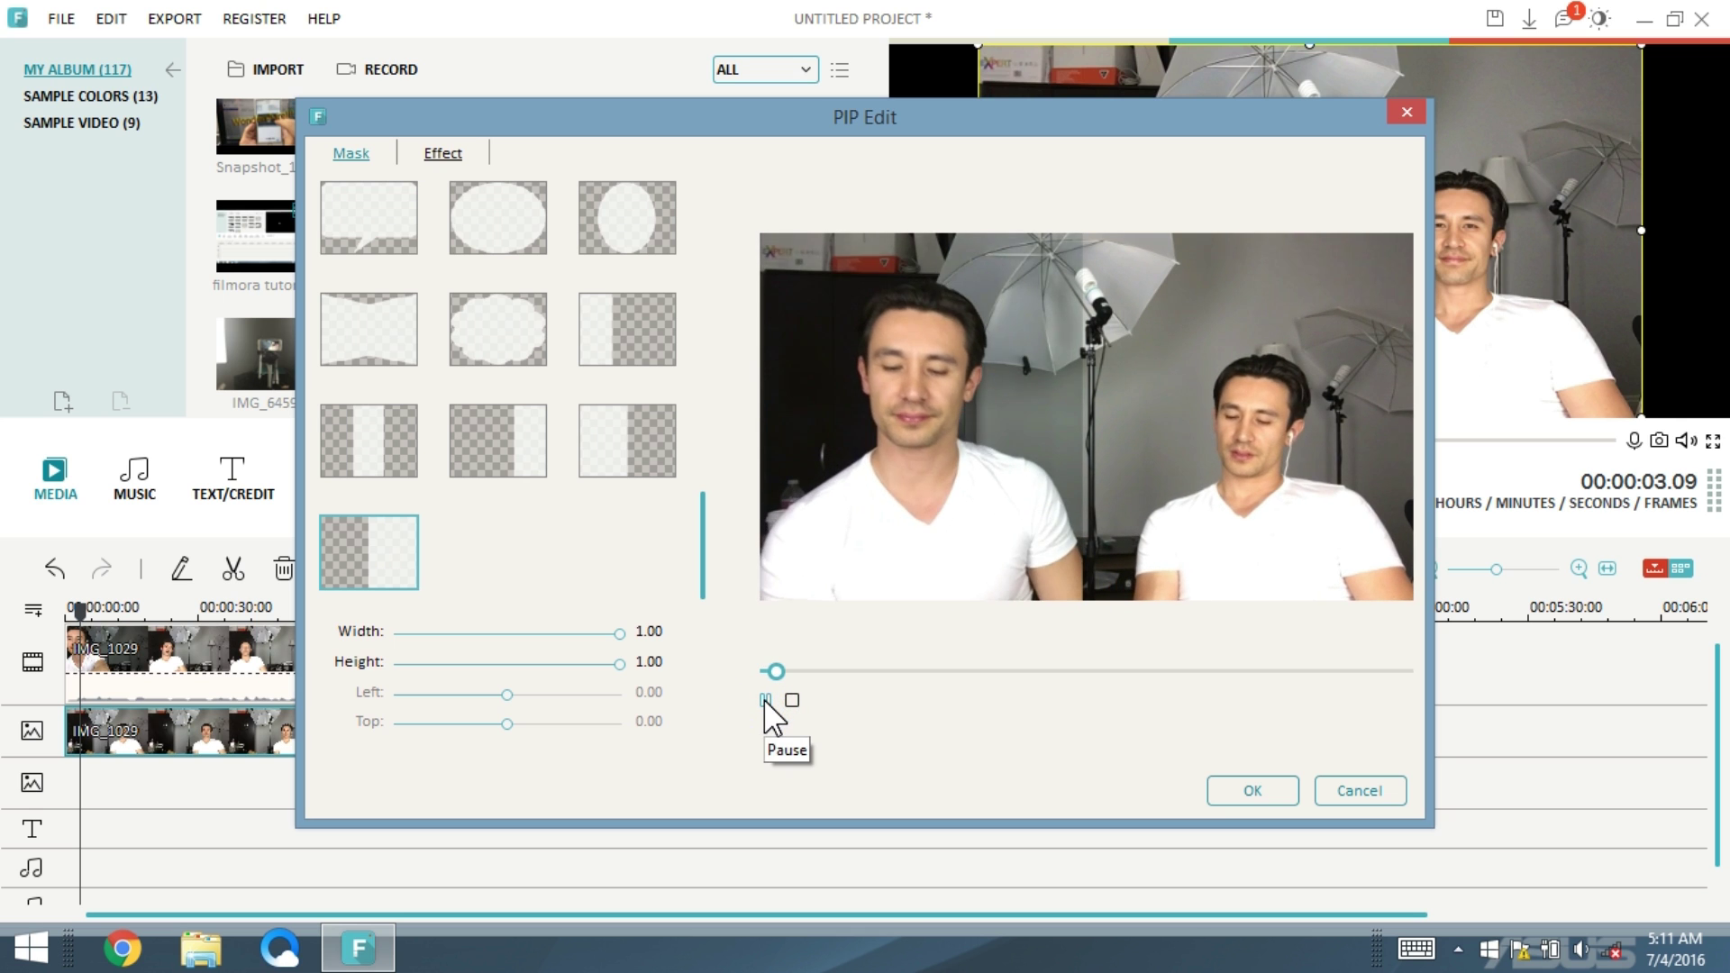
{"action": "left_click", "coordinate": [765, 701]}
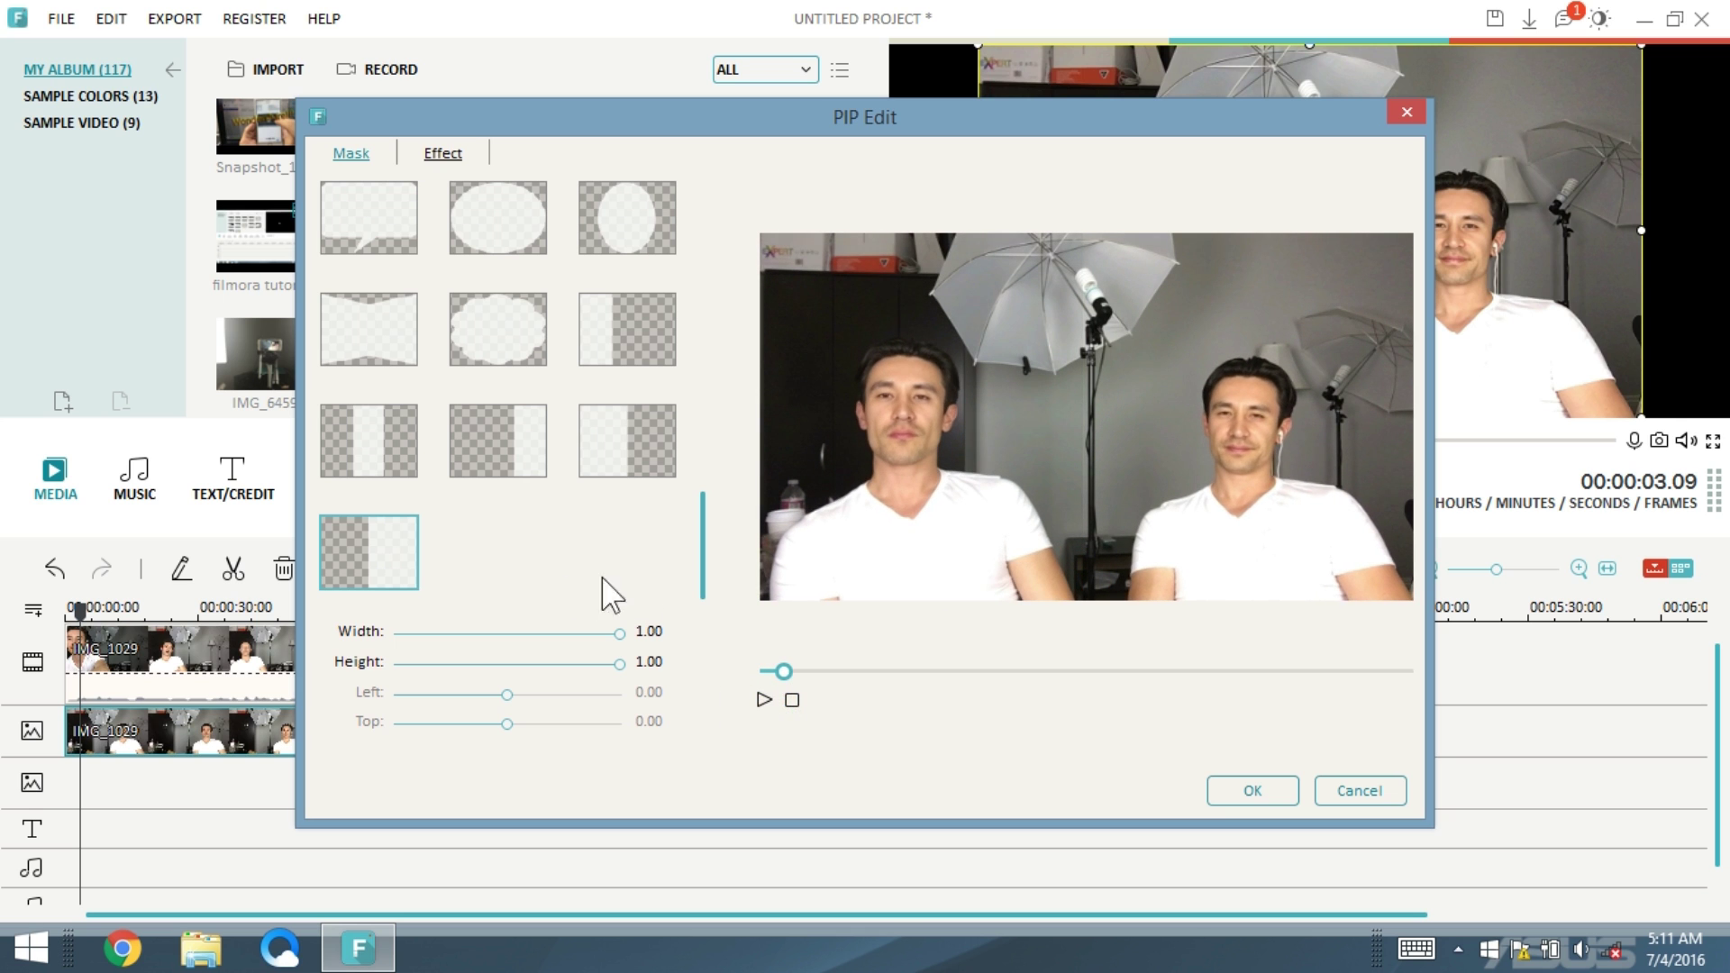
{"action": "left_click_drag", "start_coordinate": [620, 635], "coordinate": [483, 694]}
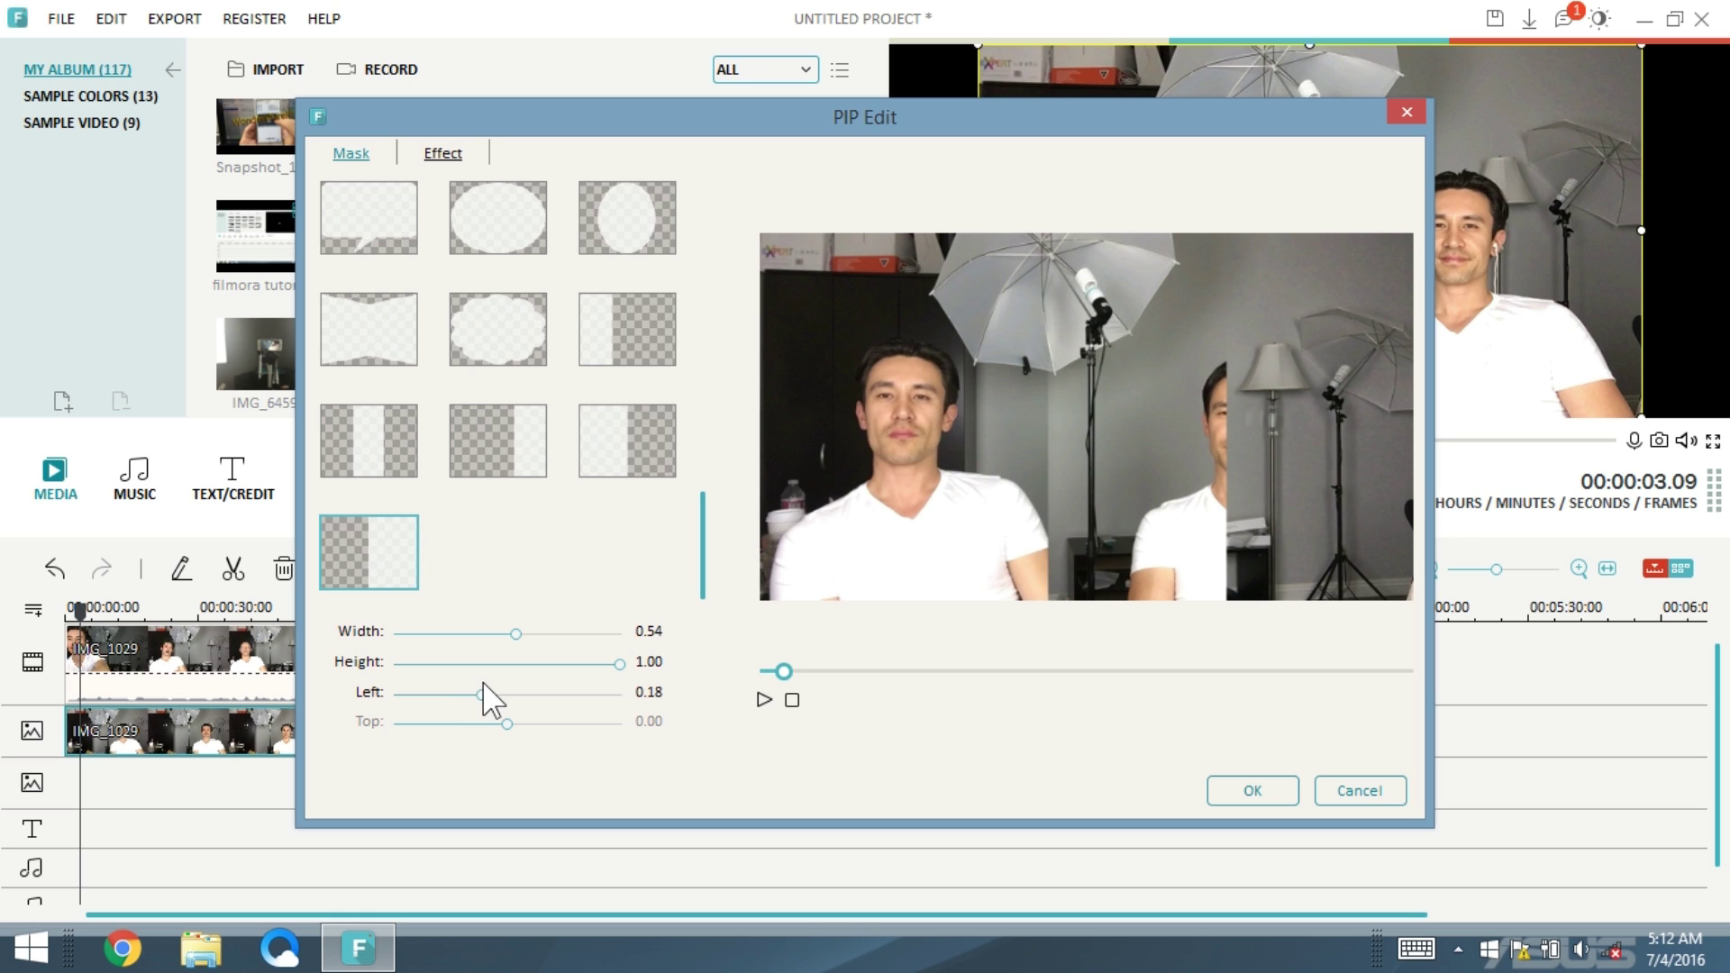
{"action": "left_click_drag", "start_coordinate": [517, 634], "coordinate": [635, 643]}
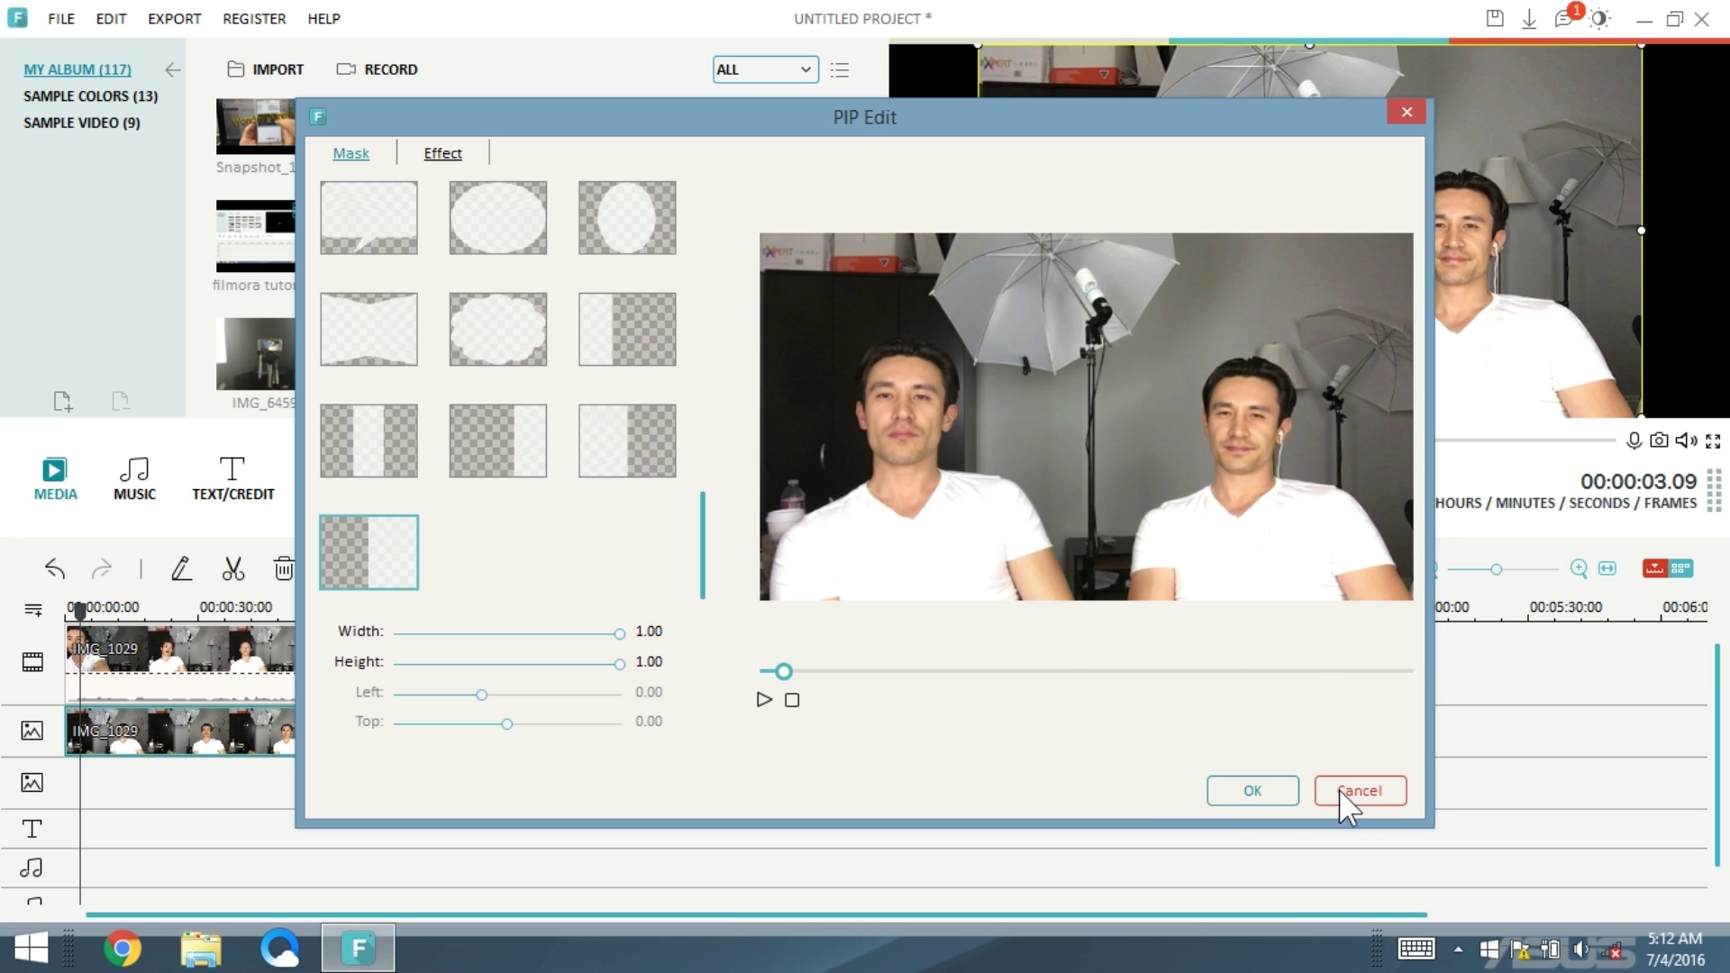
{"action": "left_click", "coordinate": [1241, 787]}
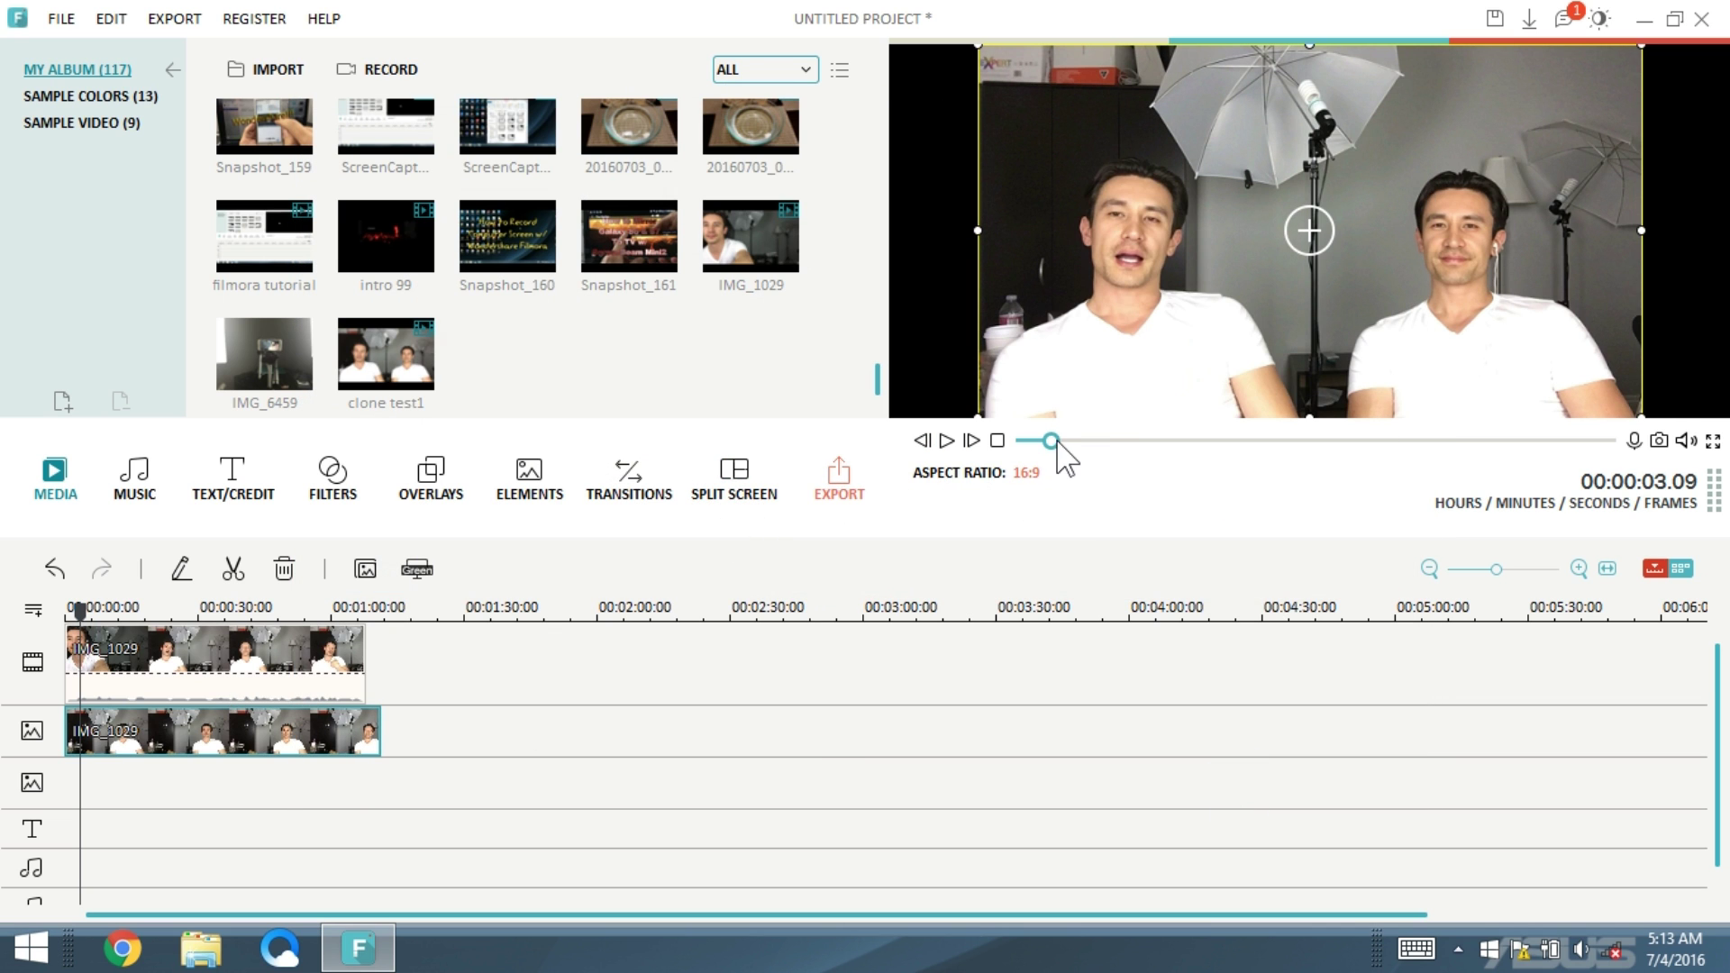
- Play the masked composition from the start of the timeline to check the clone effect
{"action": "left_click_drag", "start_coordinate": [1049, 440], "coordinate": [1022, 442]}
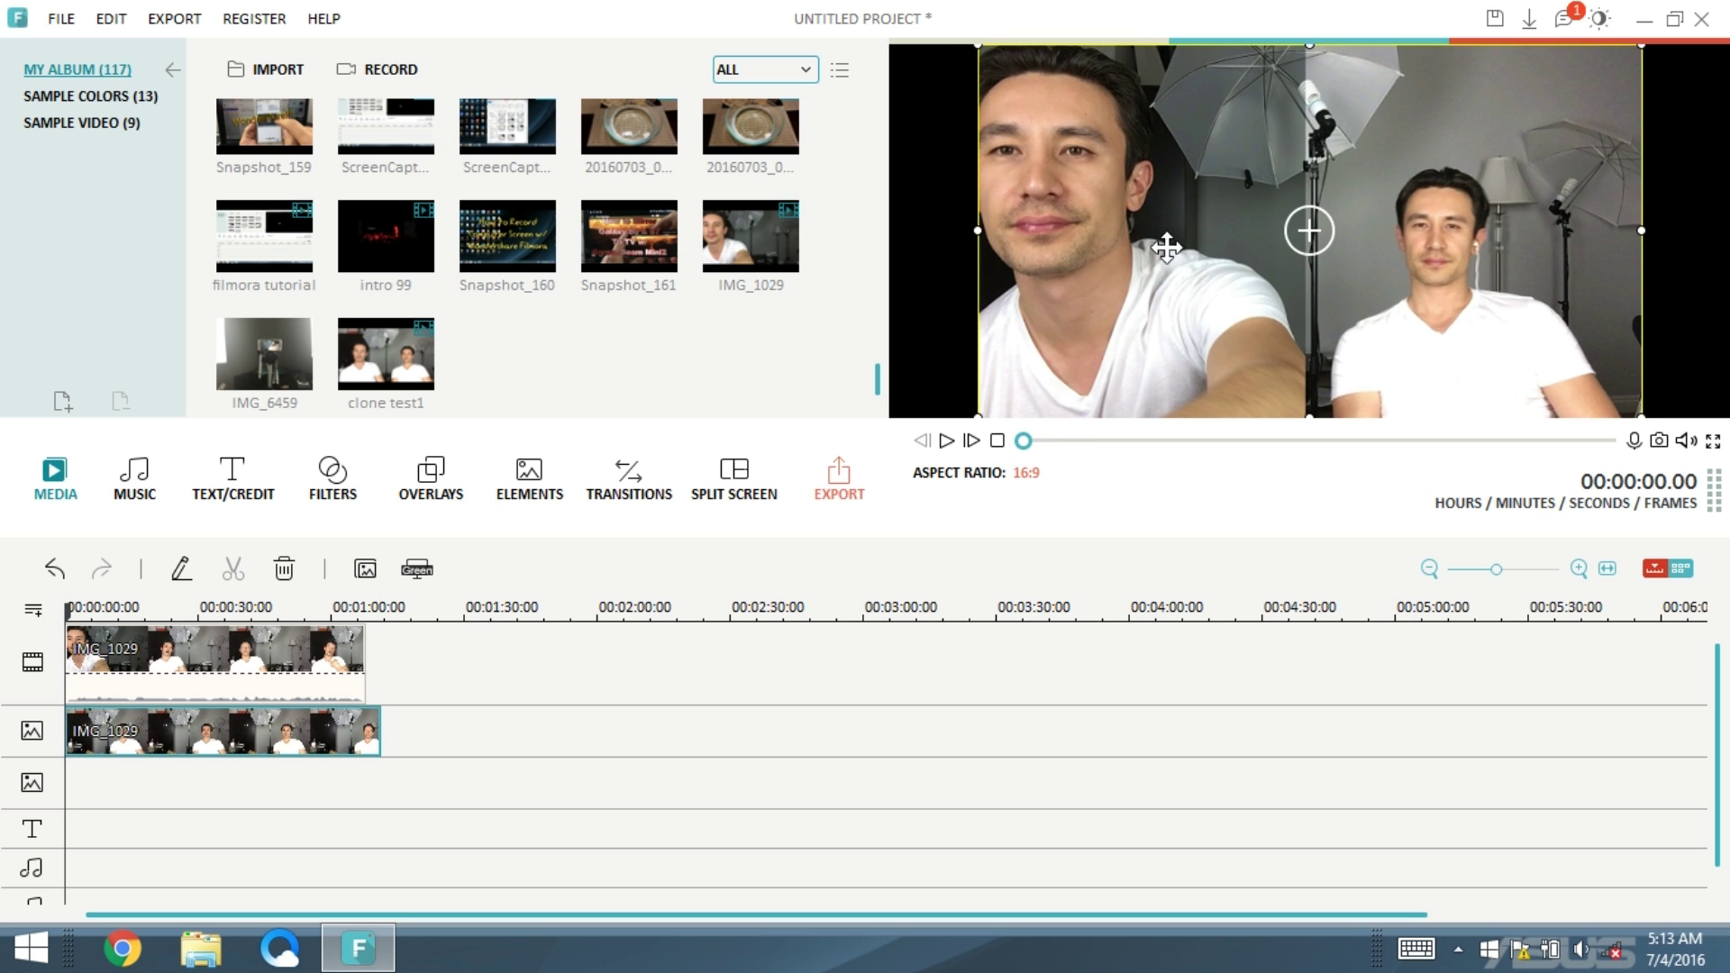
{"action": "left_click", "coordinate": [946, 442]}
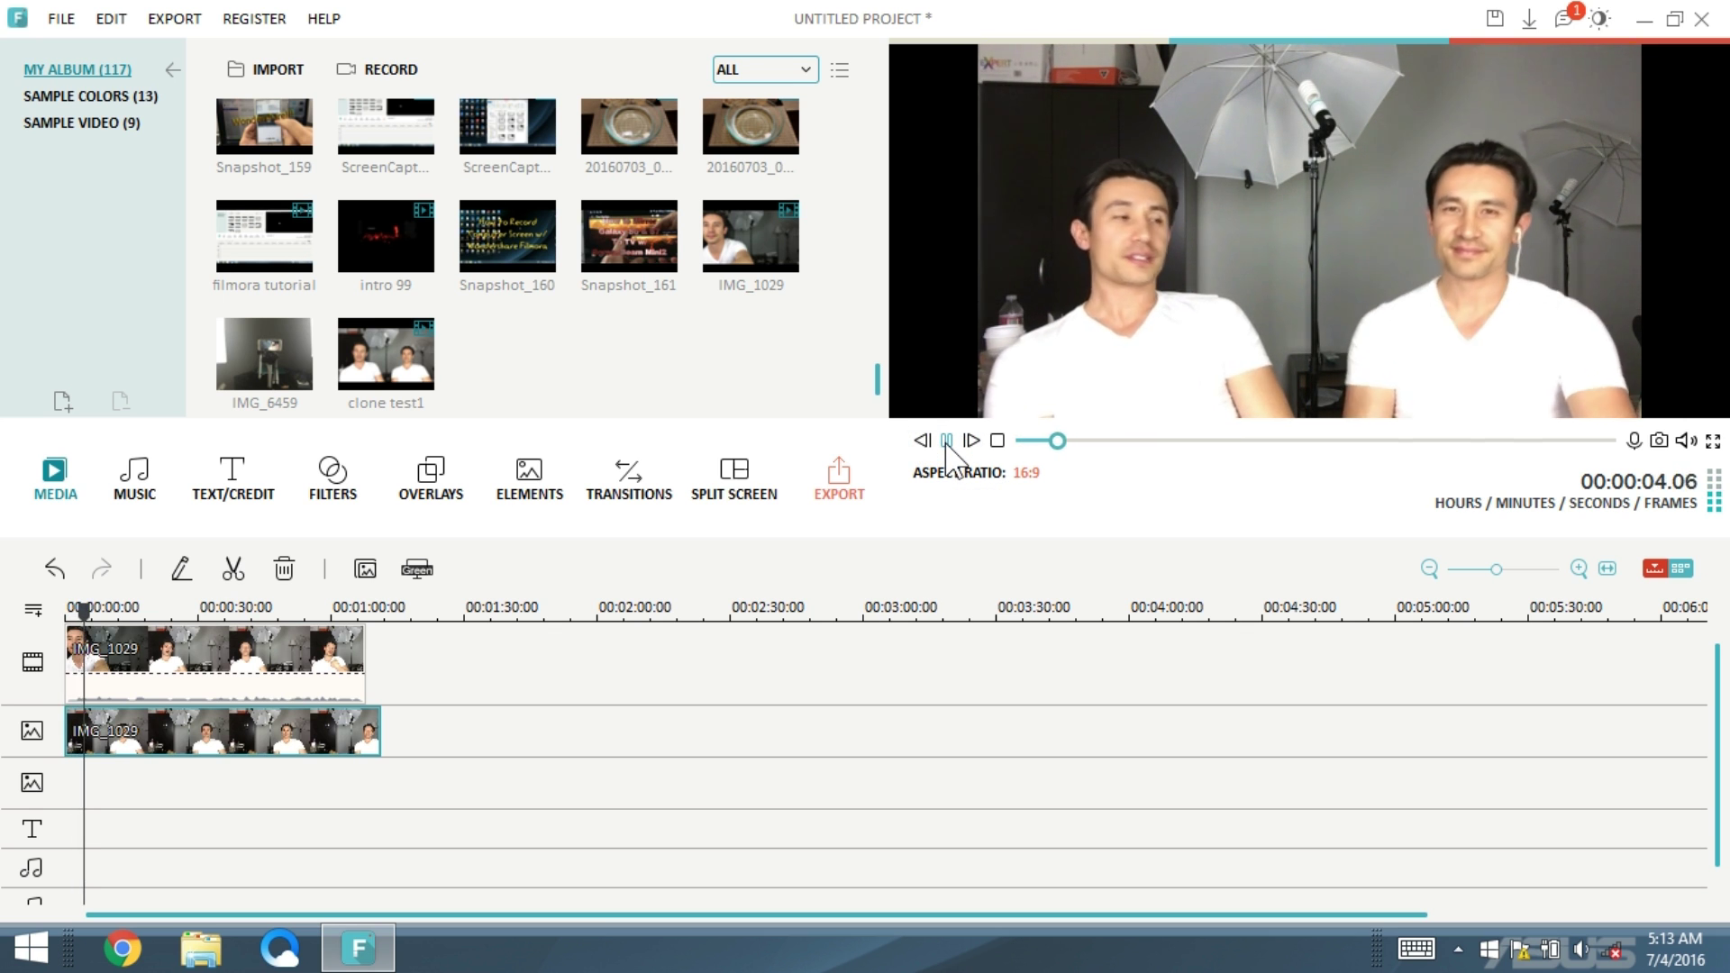
{"action": "left_click", "coordinate": [946, 441]}
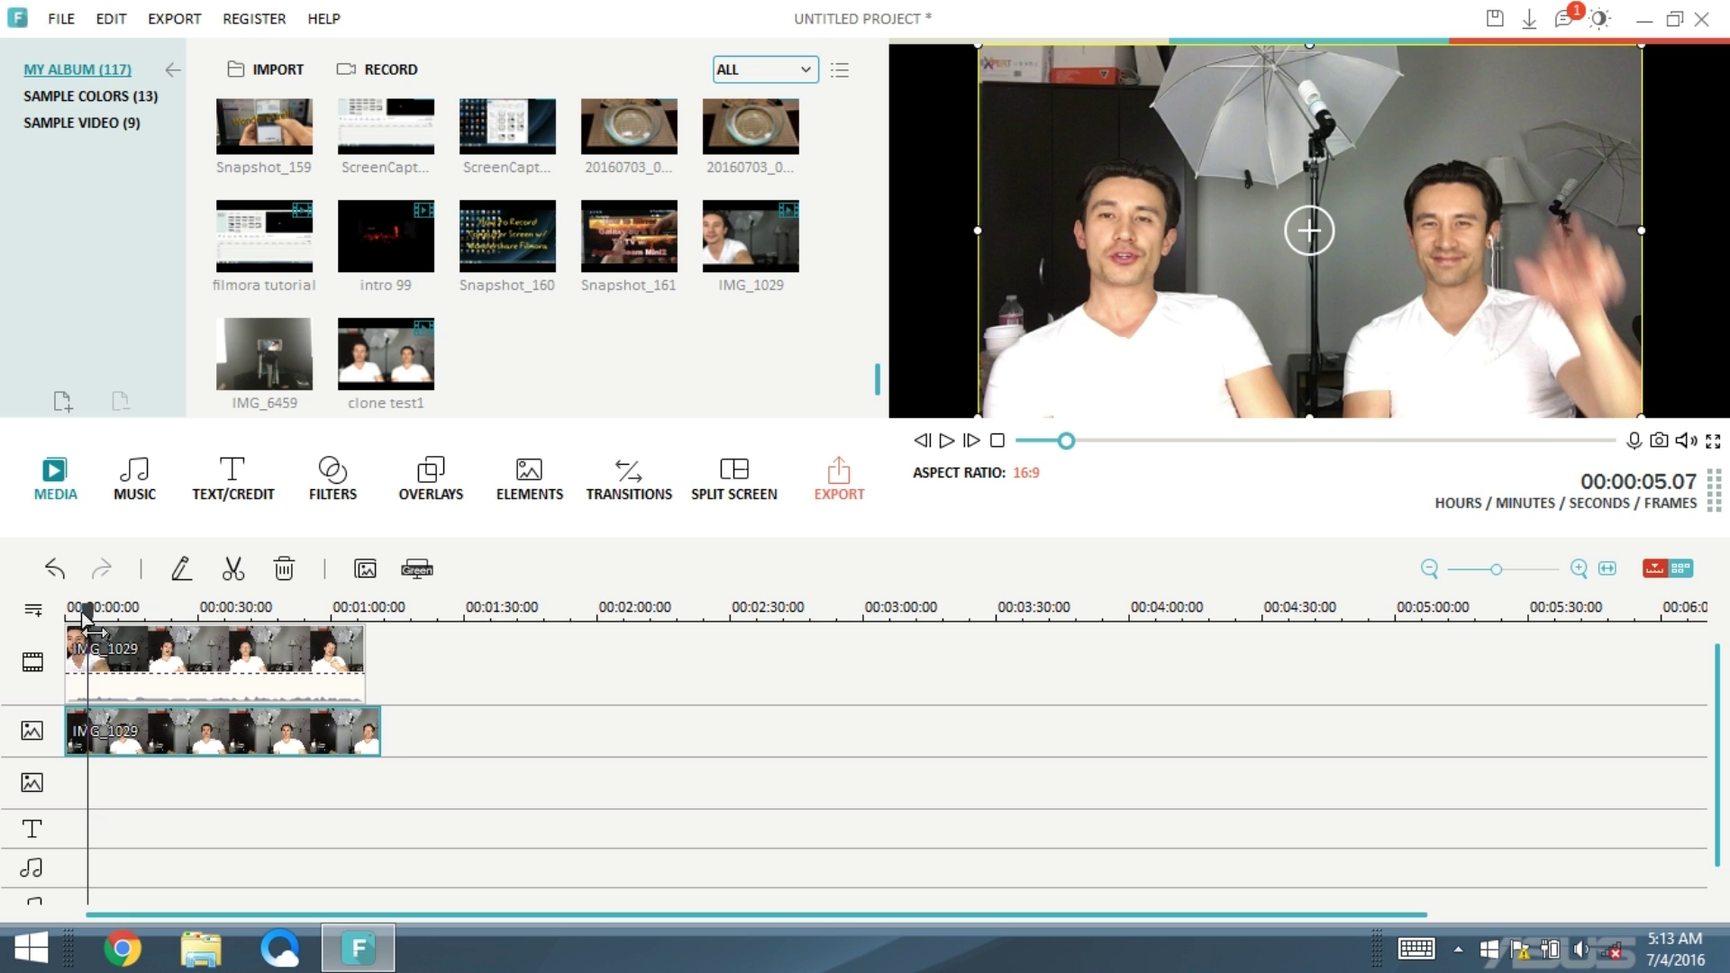
- Move the overlay clip along its track so it starts at 00:01:07.24, where the main clip ends
{"action": "left_click", "coordinate": [135, 658]}
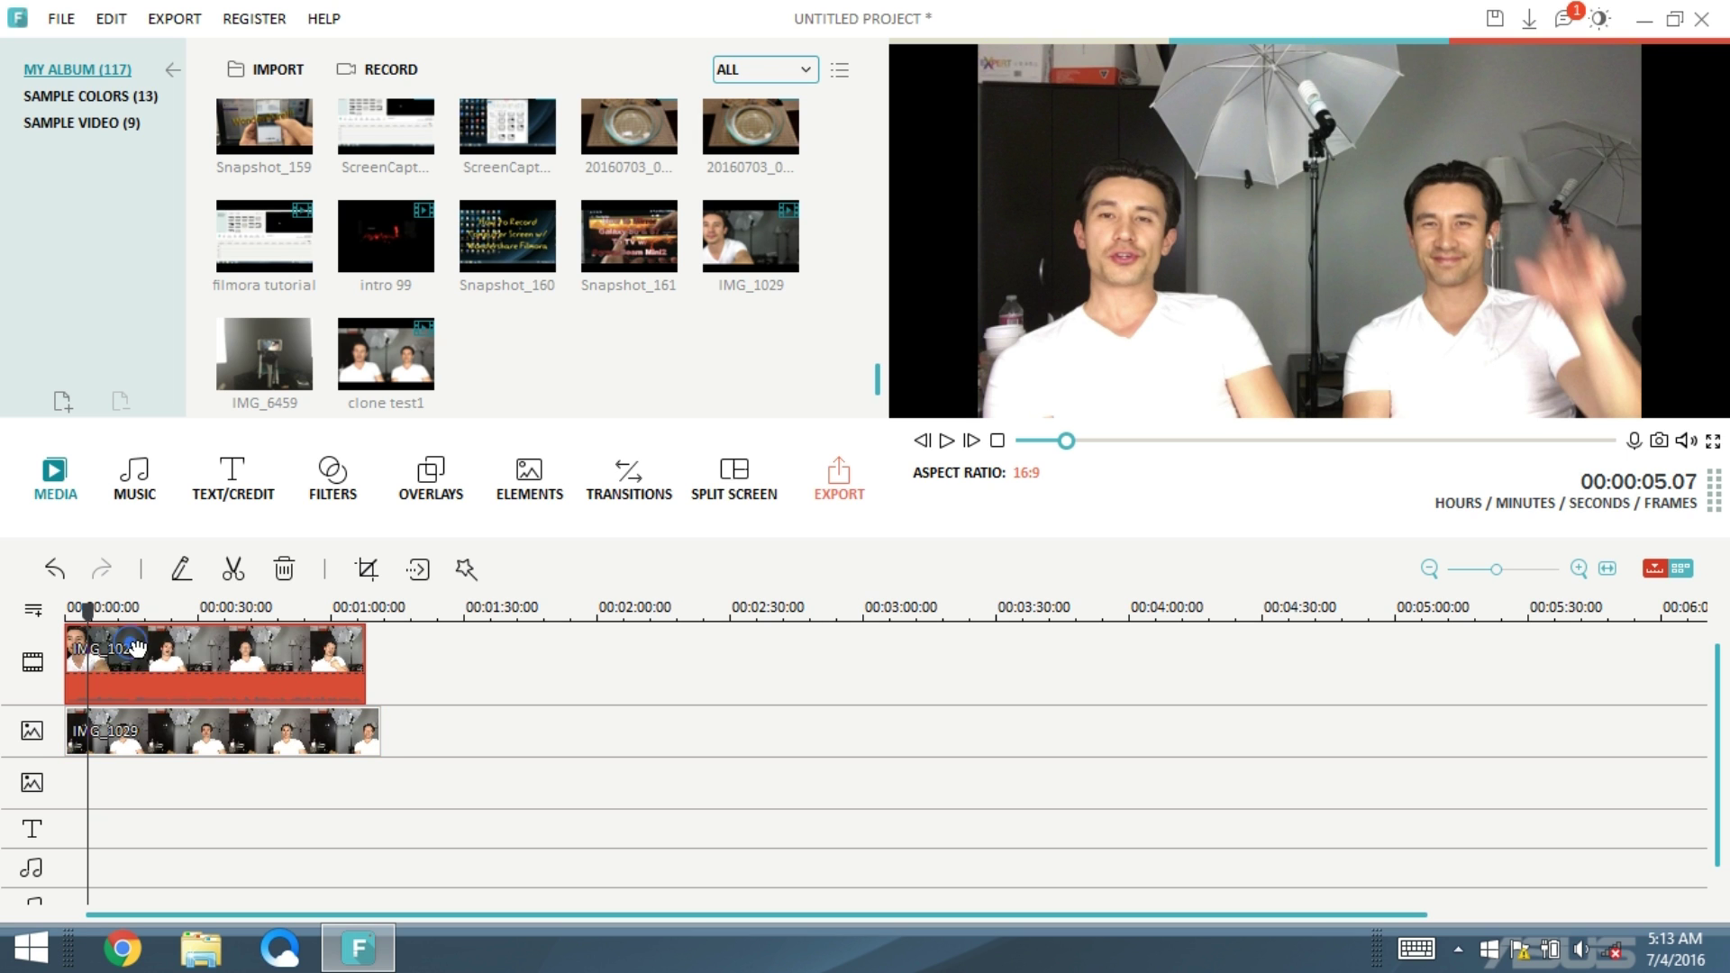
{"action": "left_click", "coordinate": [176, 721]}
{"action": "left_click_drag", "start_coordinate": [176, 721], "coordinate": [478, 724]}
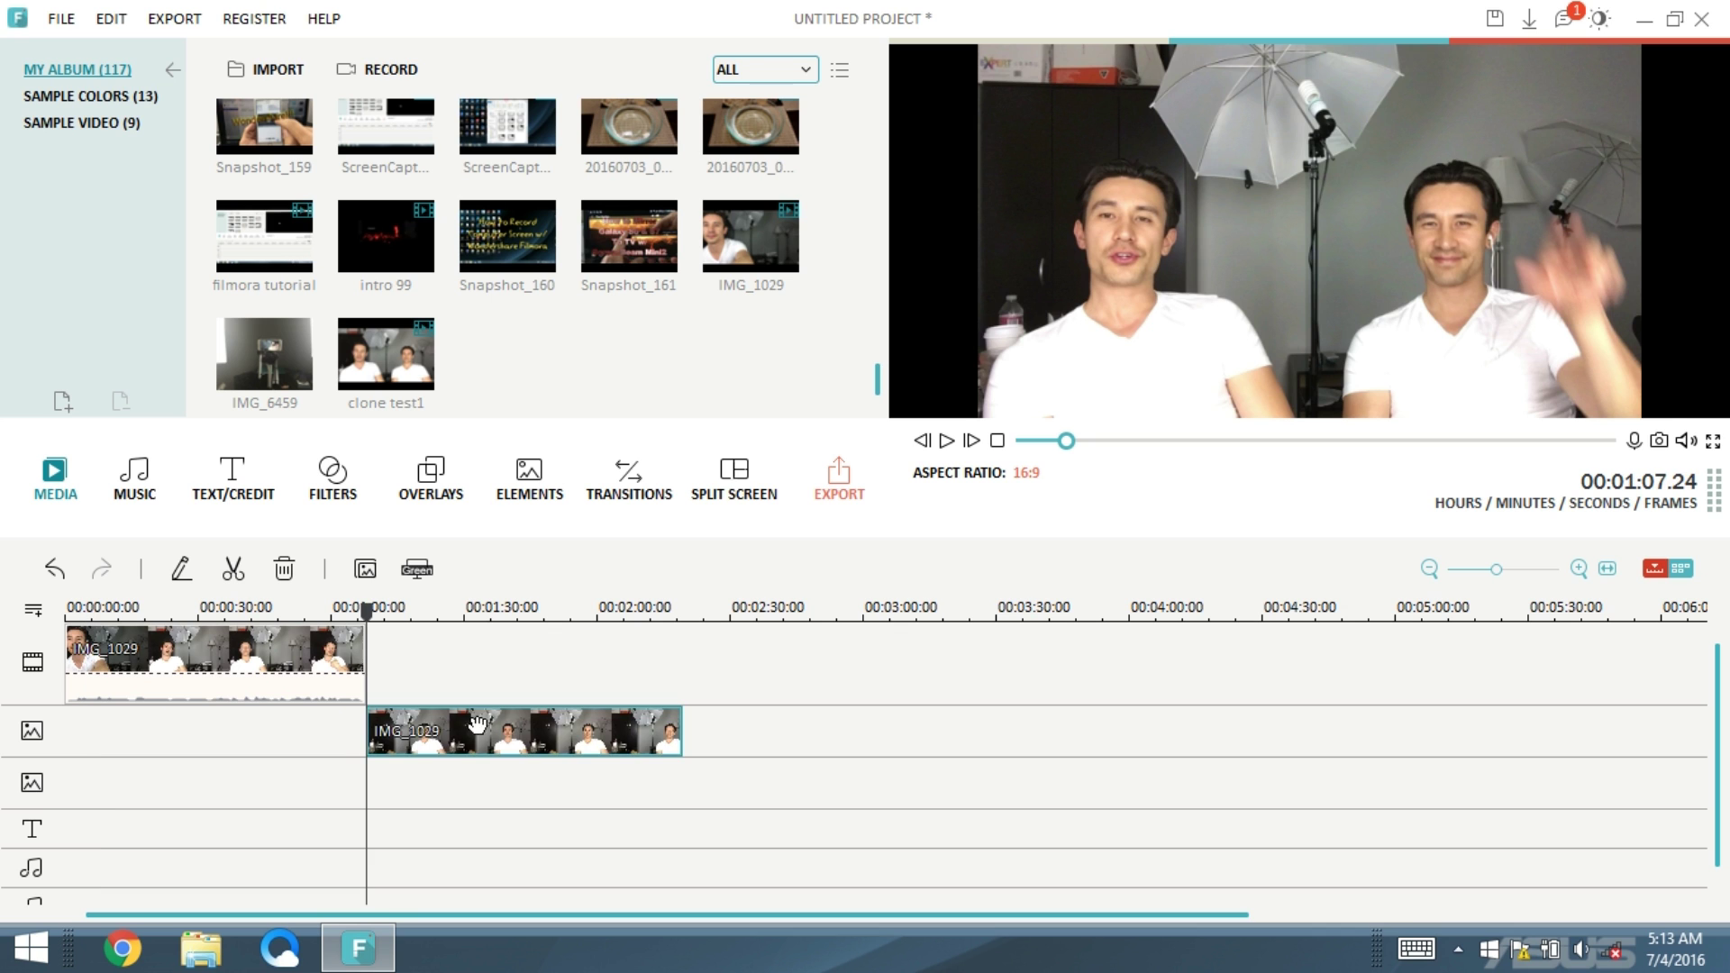
- Split the main track's clip at 00:00:02.05, once the man is settled in his first seat
{"action": "left_click", "coordinate": [191, 674]}
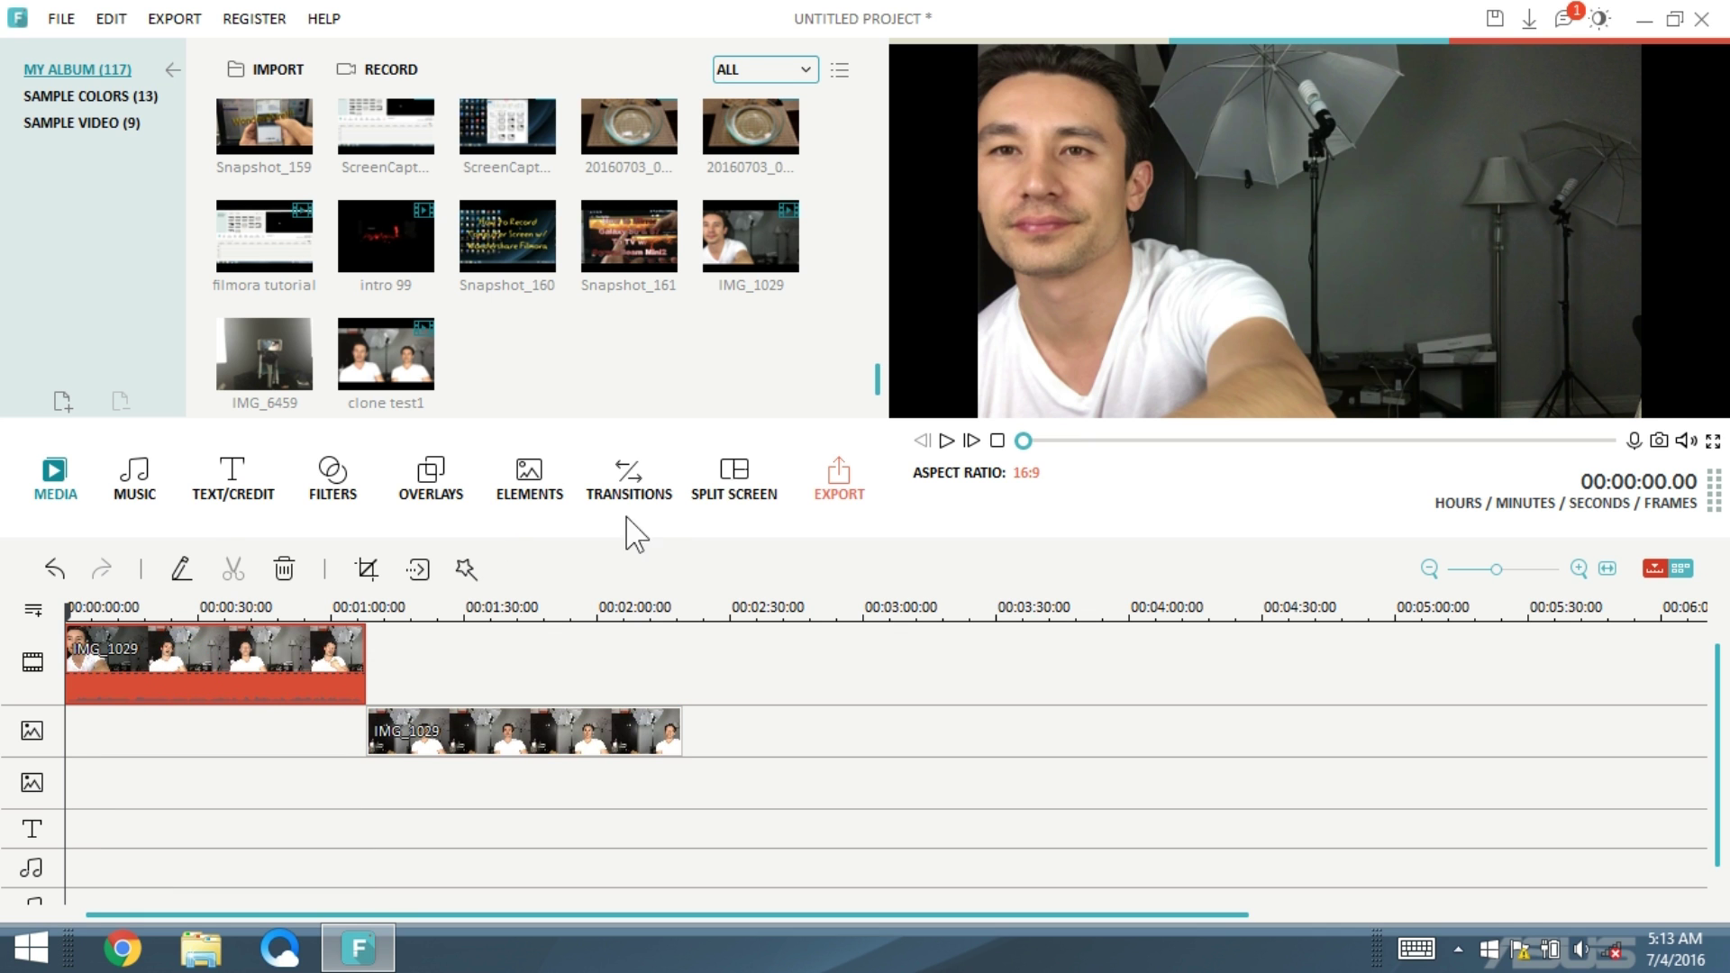
{"action": "left_click", "coordinate": [947, 441]}
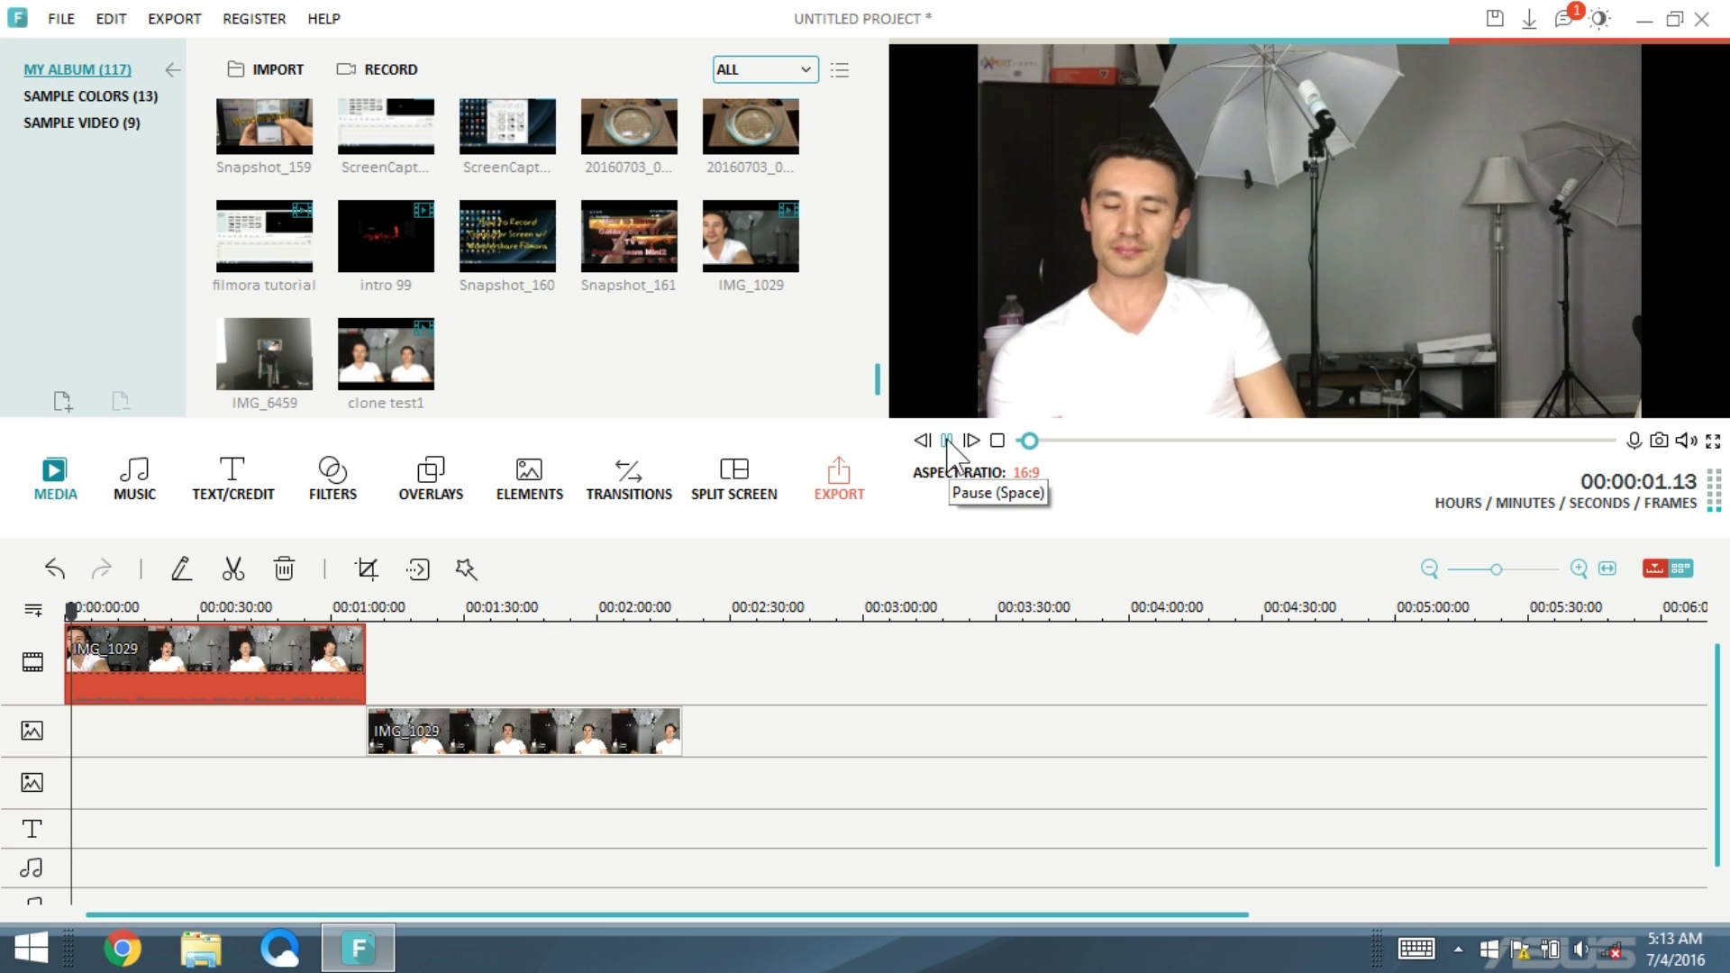
{"action": "left_click", "coordinate": [948, 440]}
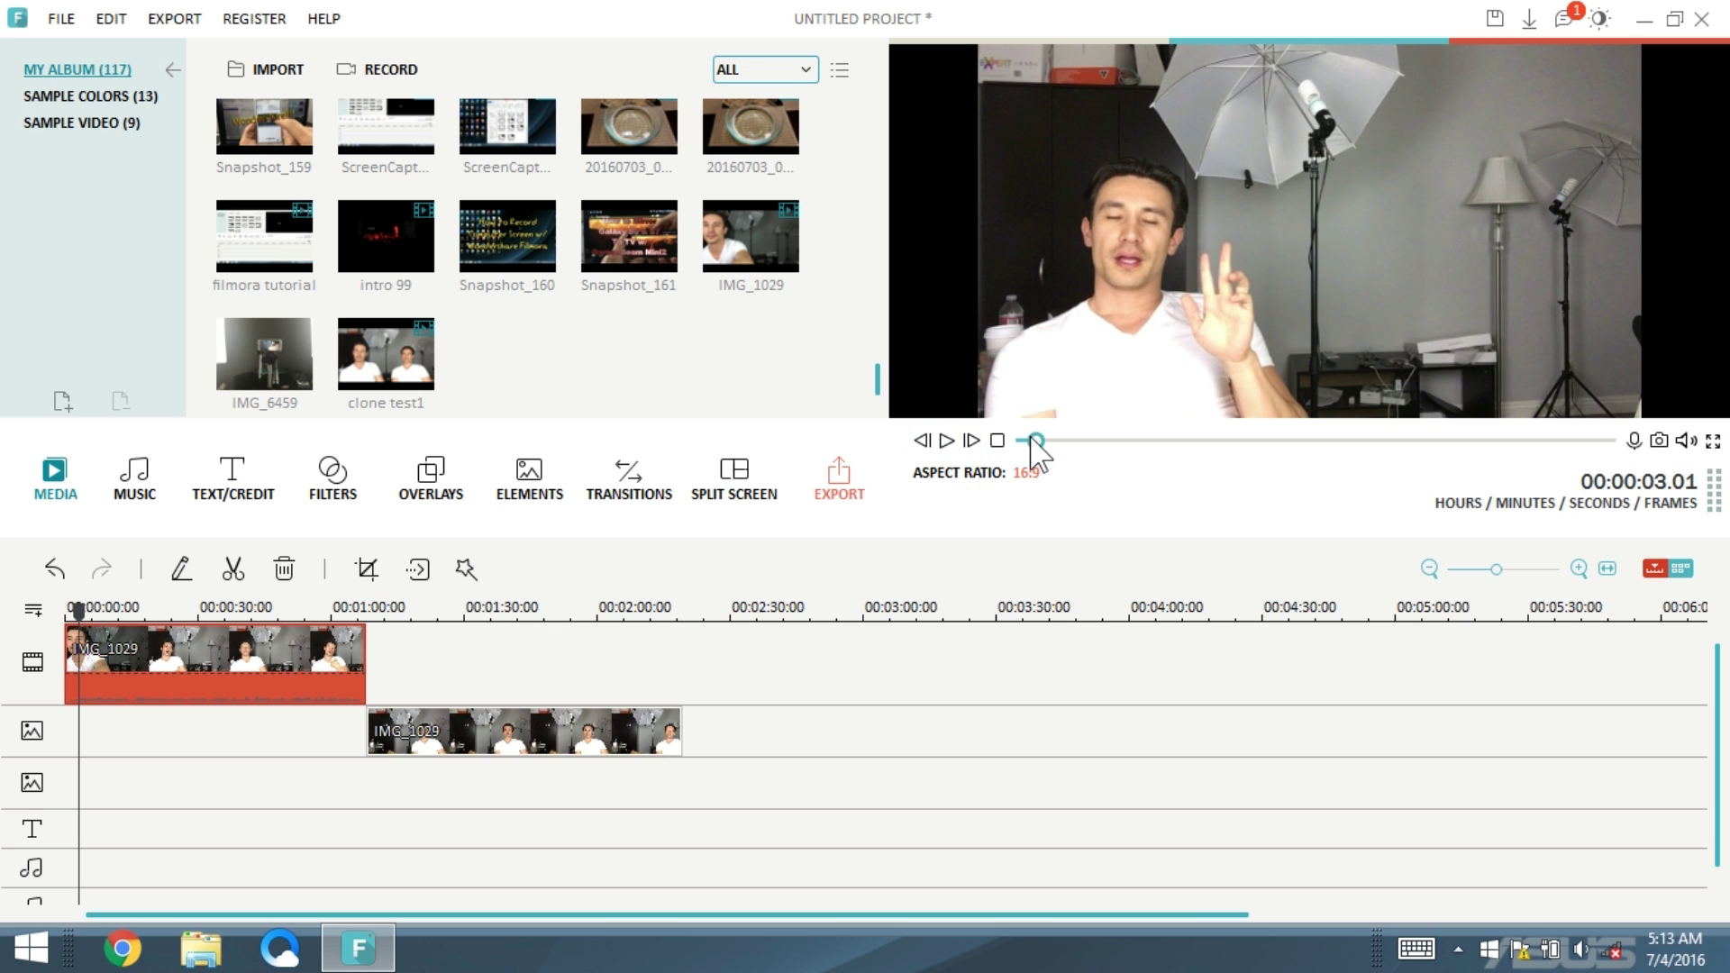
{"action": "left_click_drag", "start_coordinate": [1036, 441], "coordinate": [1030, 441]}
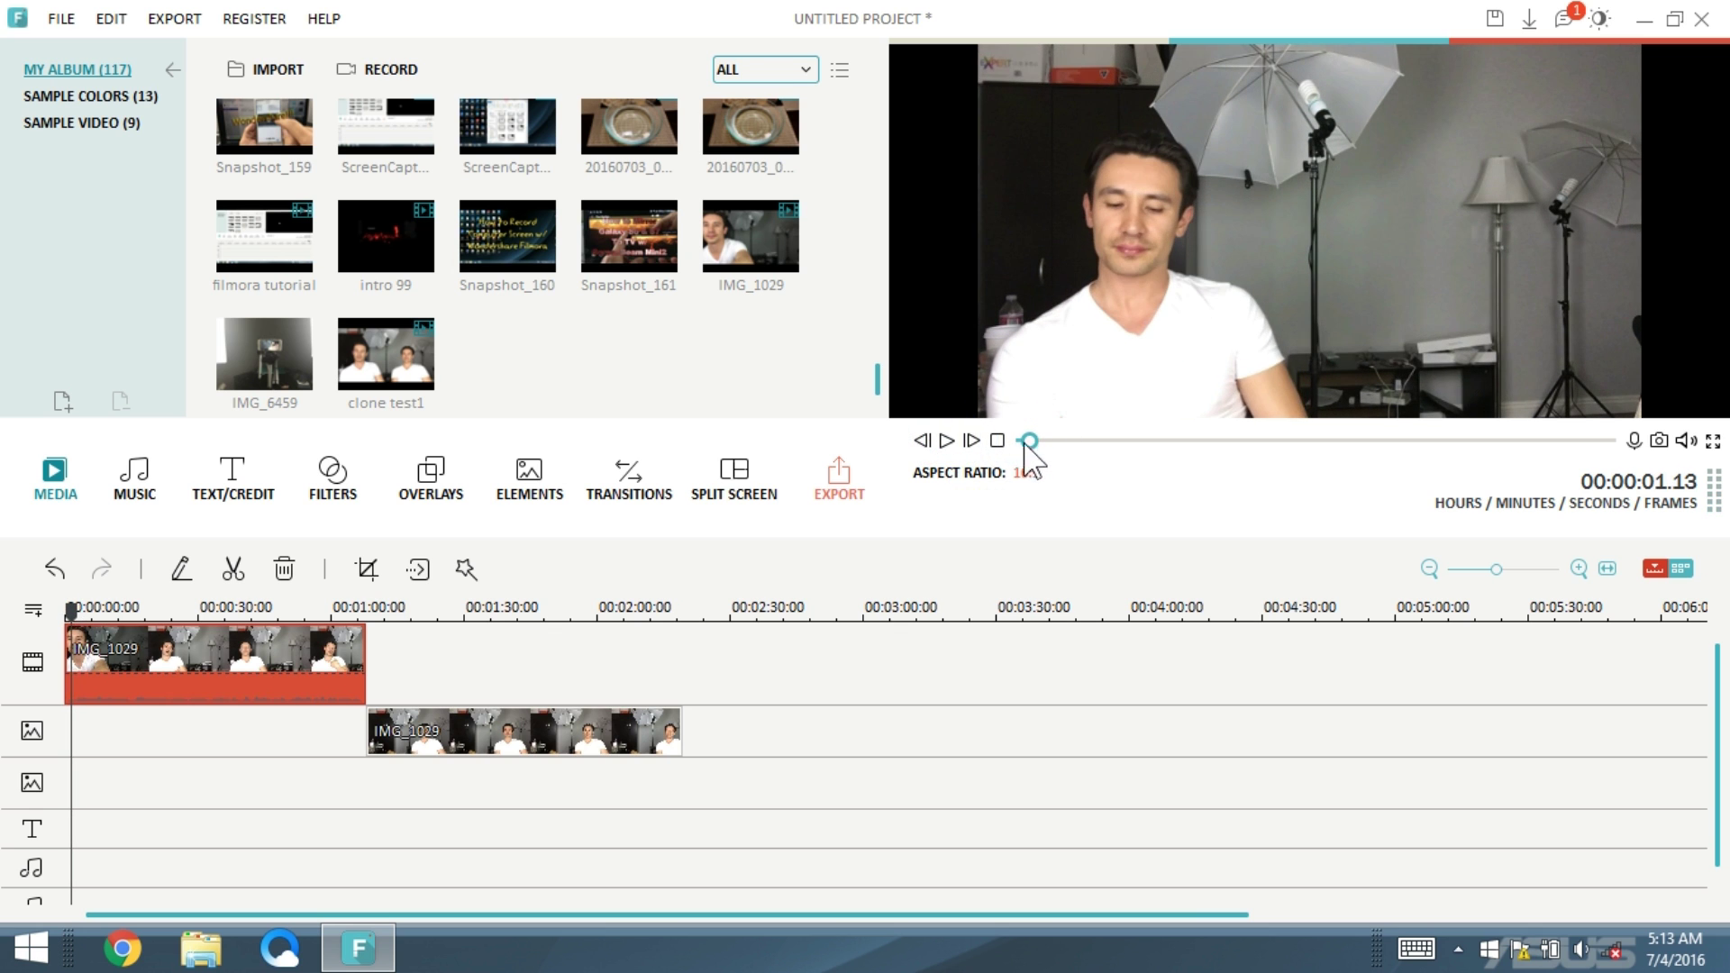
{"action": "left_click", "coordinate": [947, 441]}
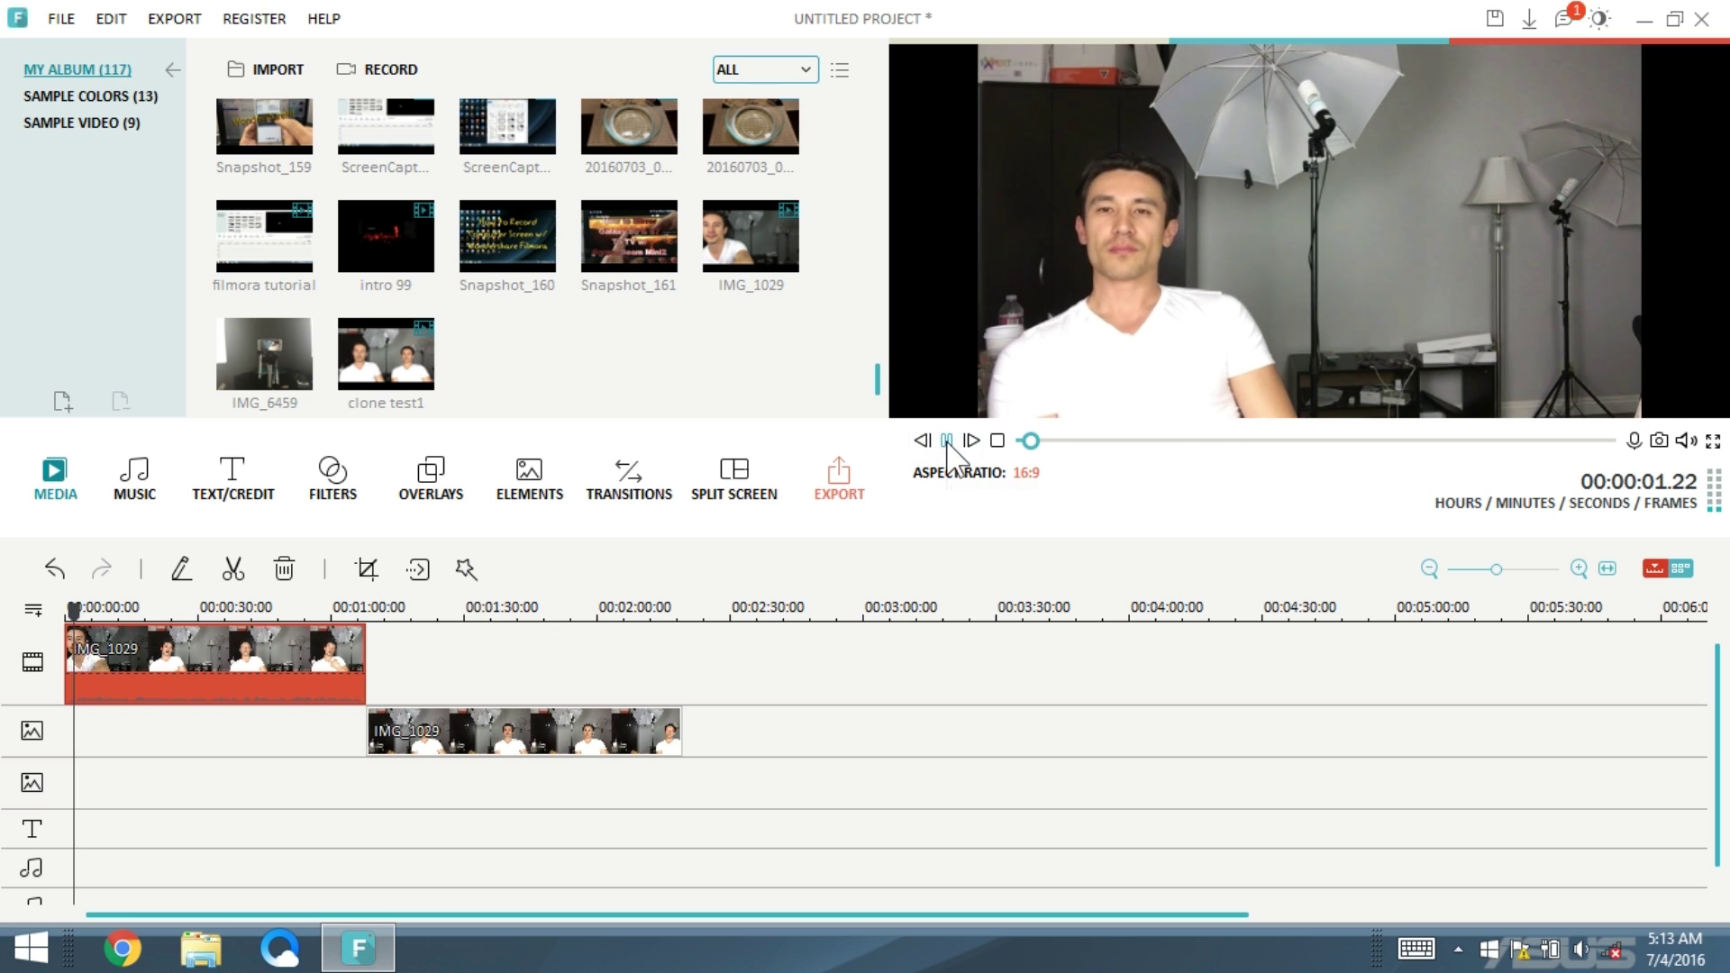
{"action": "left_click", "coordinate": [946, 442]}
{"action": "left_click", "coordinate": [921, 441]}
{"action": "left_click", "coordinate": [921, 441]}
{"action": "left_click", "coordinate": [921, 440]}
{"action": "left_click", "coordinate": [921, 441]}
{"action": "left_click", "coordinate": [921, 441]}
{"action": "left_click", "coordinate": [921, 441]}
{"action": "left_click", "coordinate": [921, 440]}
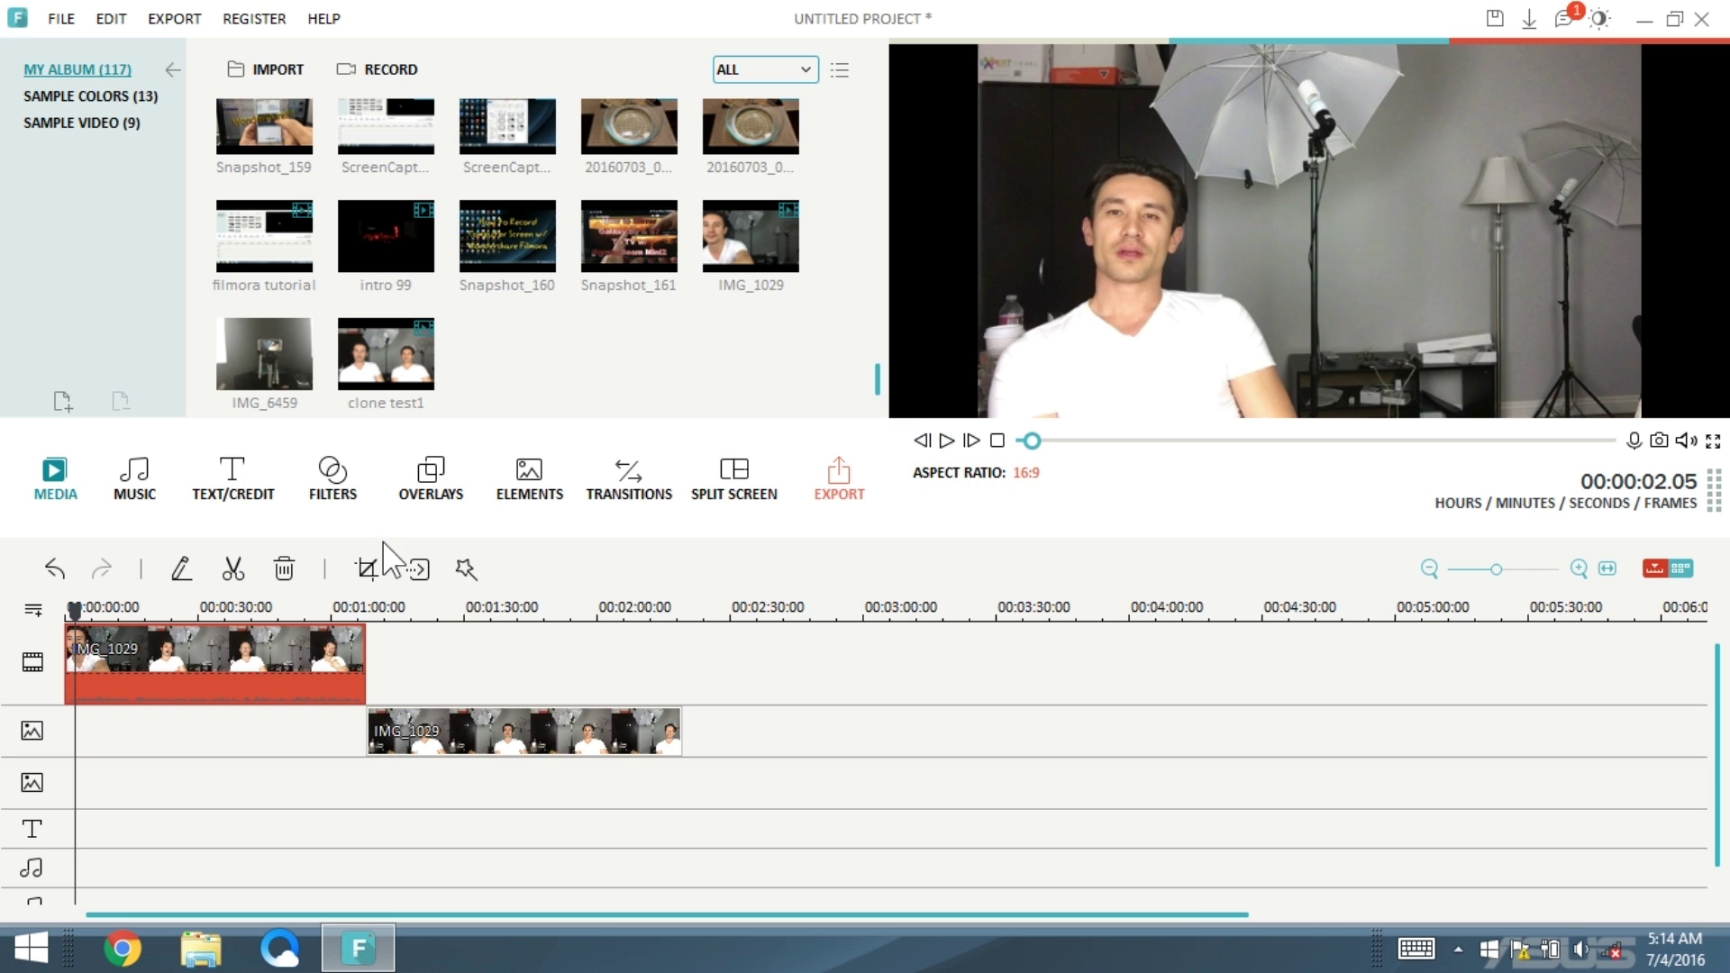
{"action": "left_click", "coordinate": [235, 573]}
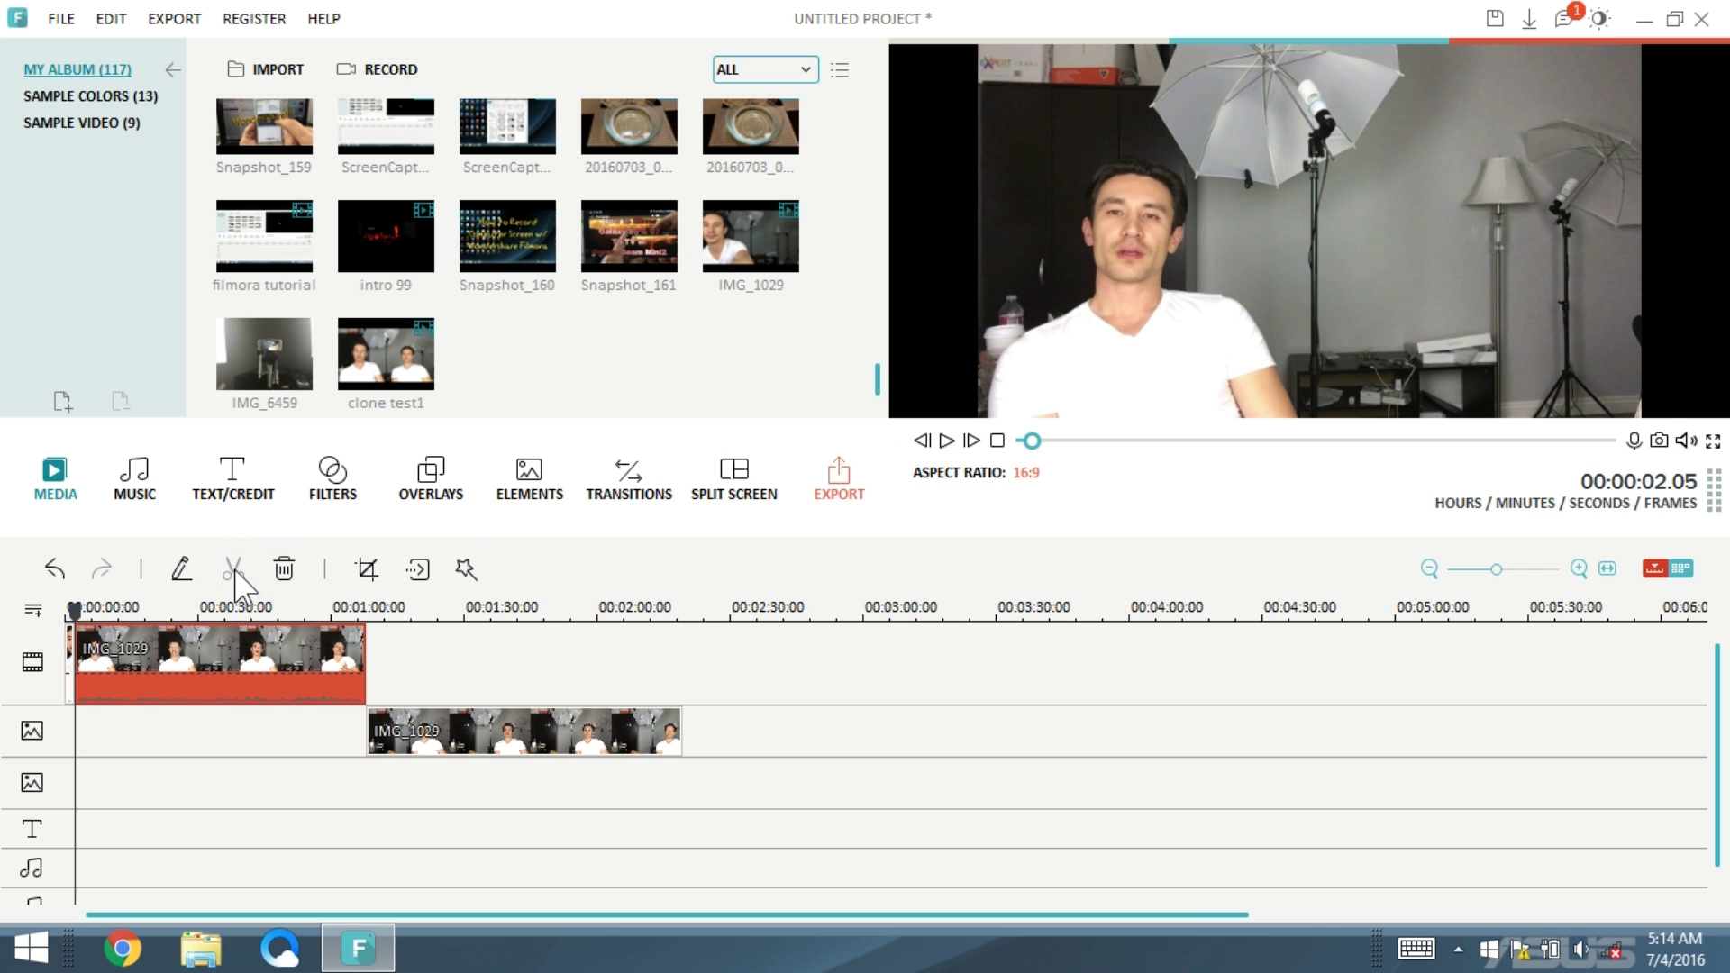
- Delete the short opening part of the main track's clip that precedes the split
{"action": "right_click", "coordinate": [72, 660]}
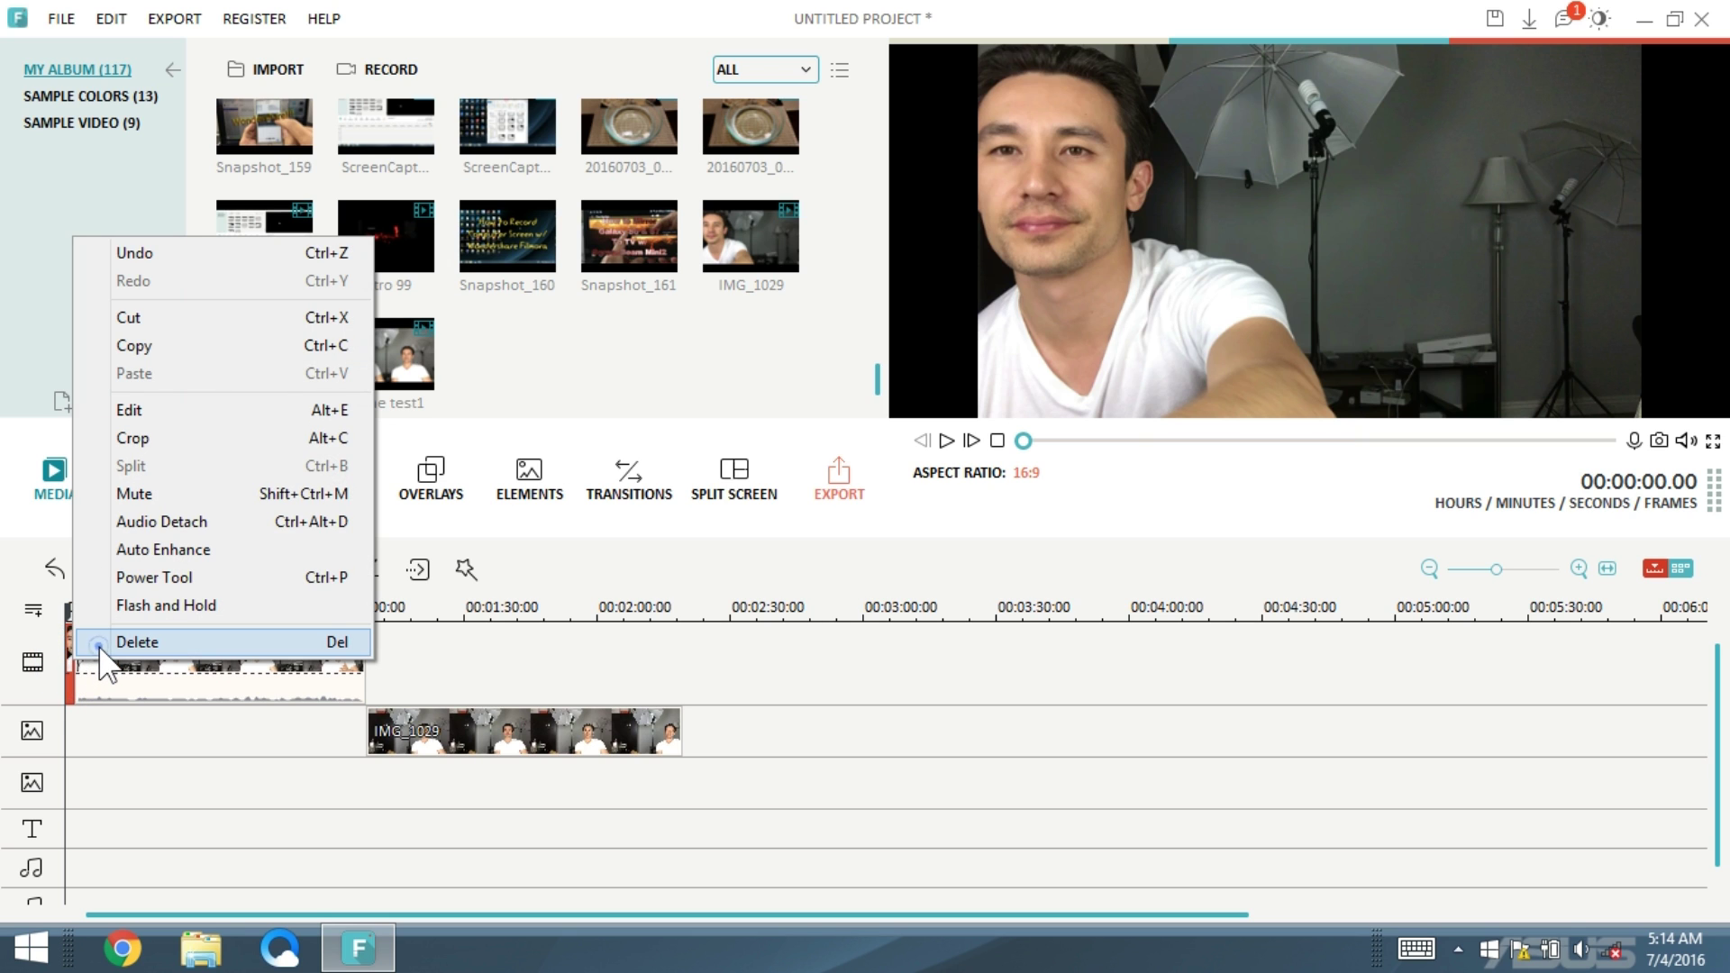
{"action": "left_click", "coordinate": [99, 645]}
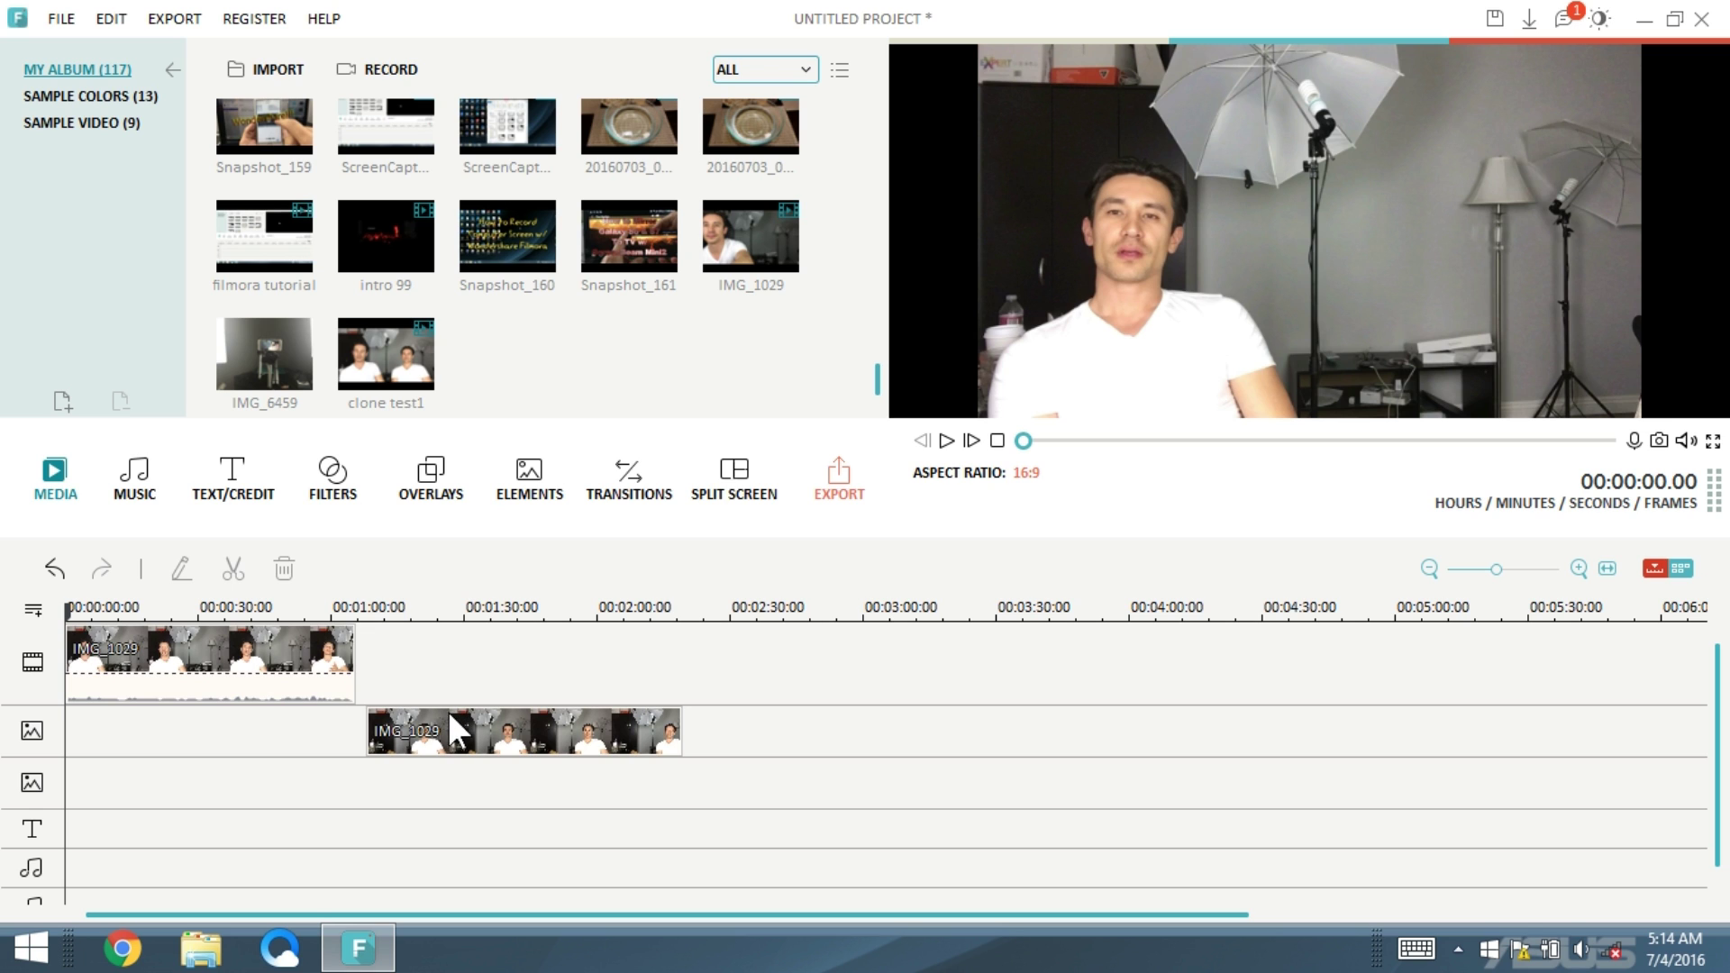
- Split the overlay clip at 00:01:10.21, just before the man in the second seat starts waving
{"action": "left_click", "coordinate": [419, 743]}
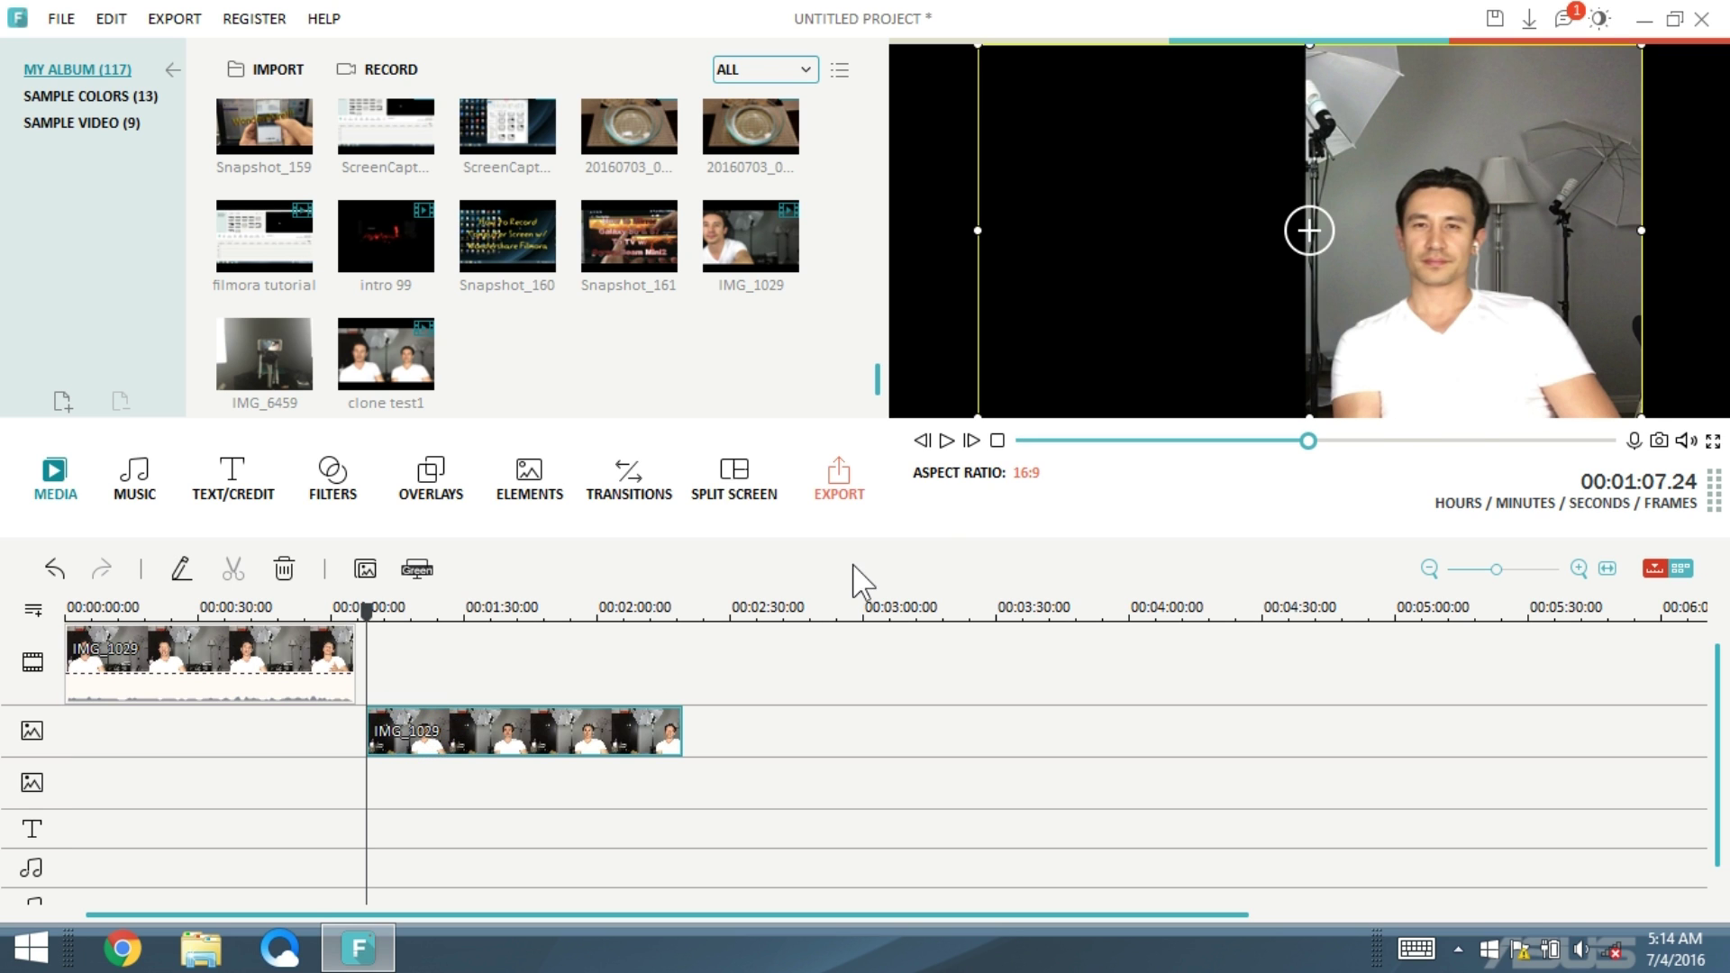
{"action": "left_click", "coordinate": [946, 441]}
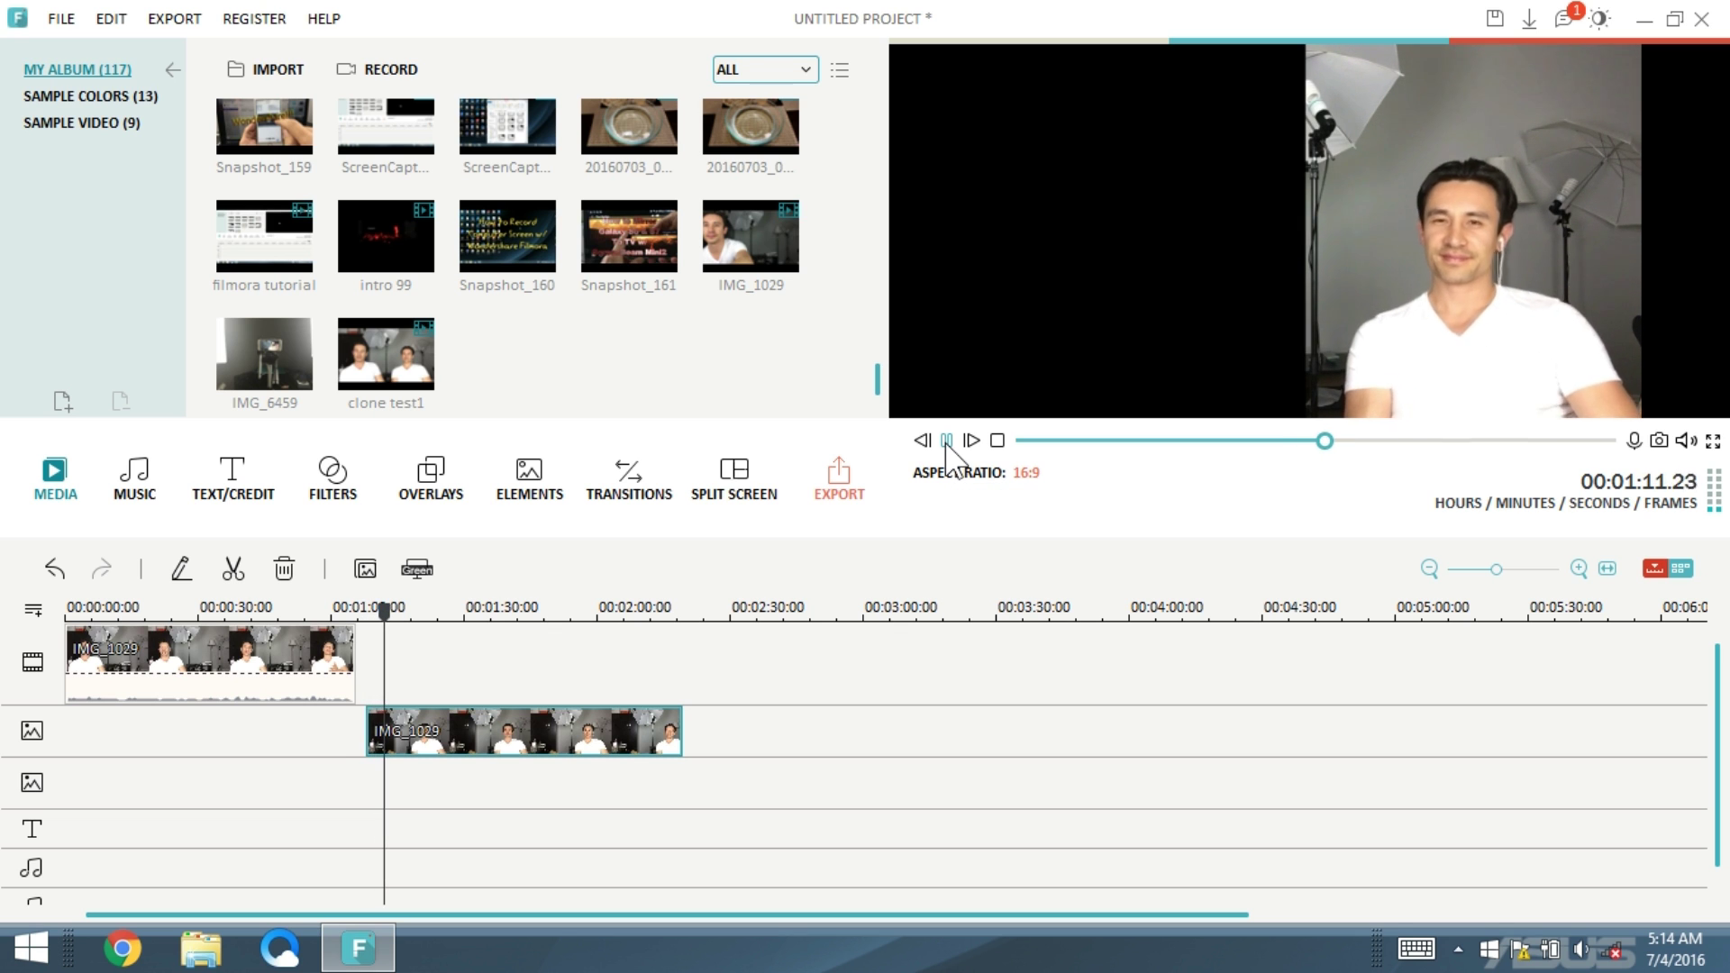
{"action": "left_click", "coordinate": [947, 441]}
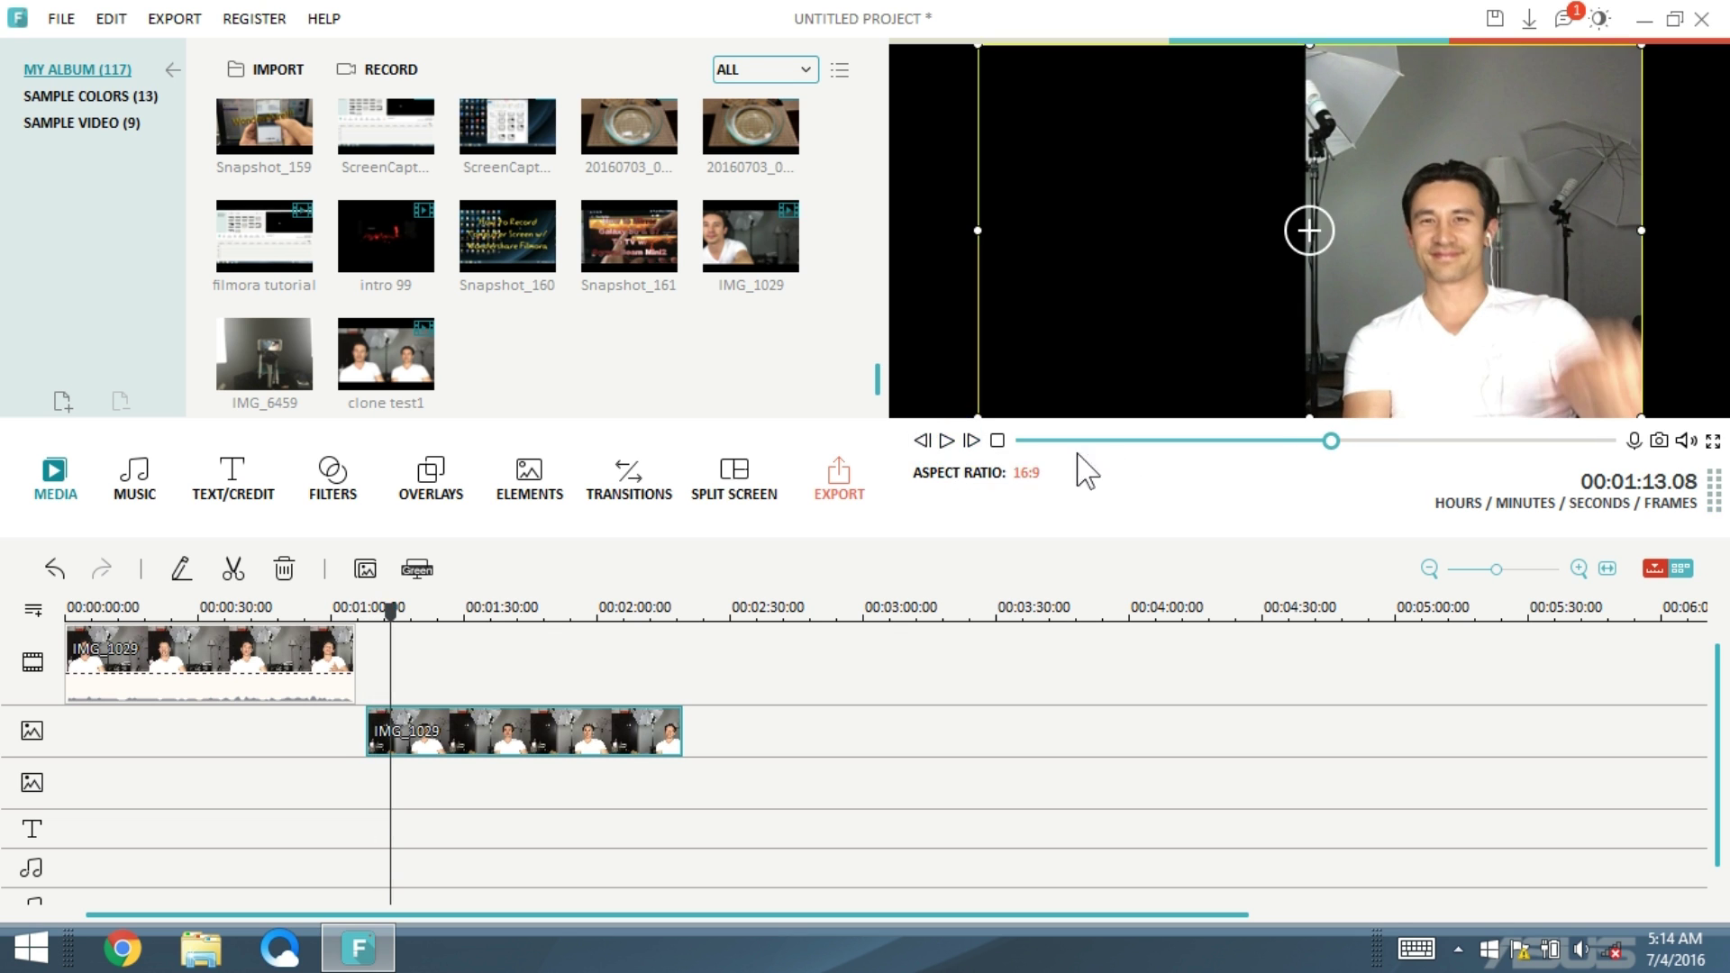
{"action": "left_click_drag", "start_coordinate": [1331, 441], "coordinate": [1324, 441]}
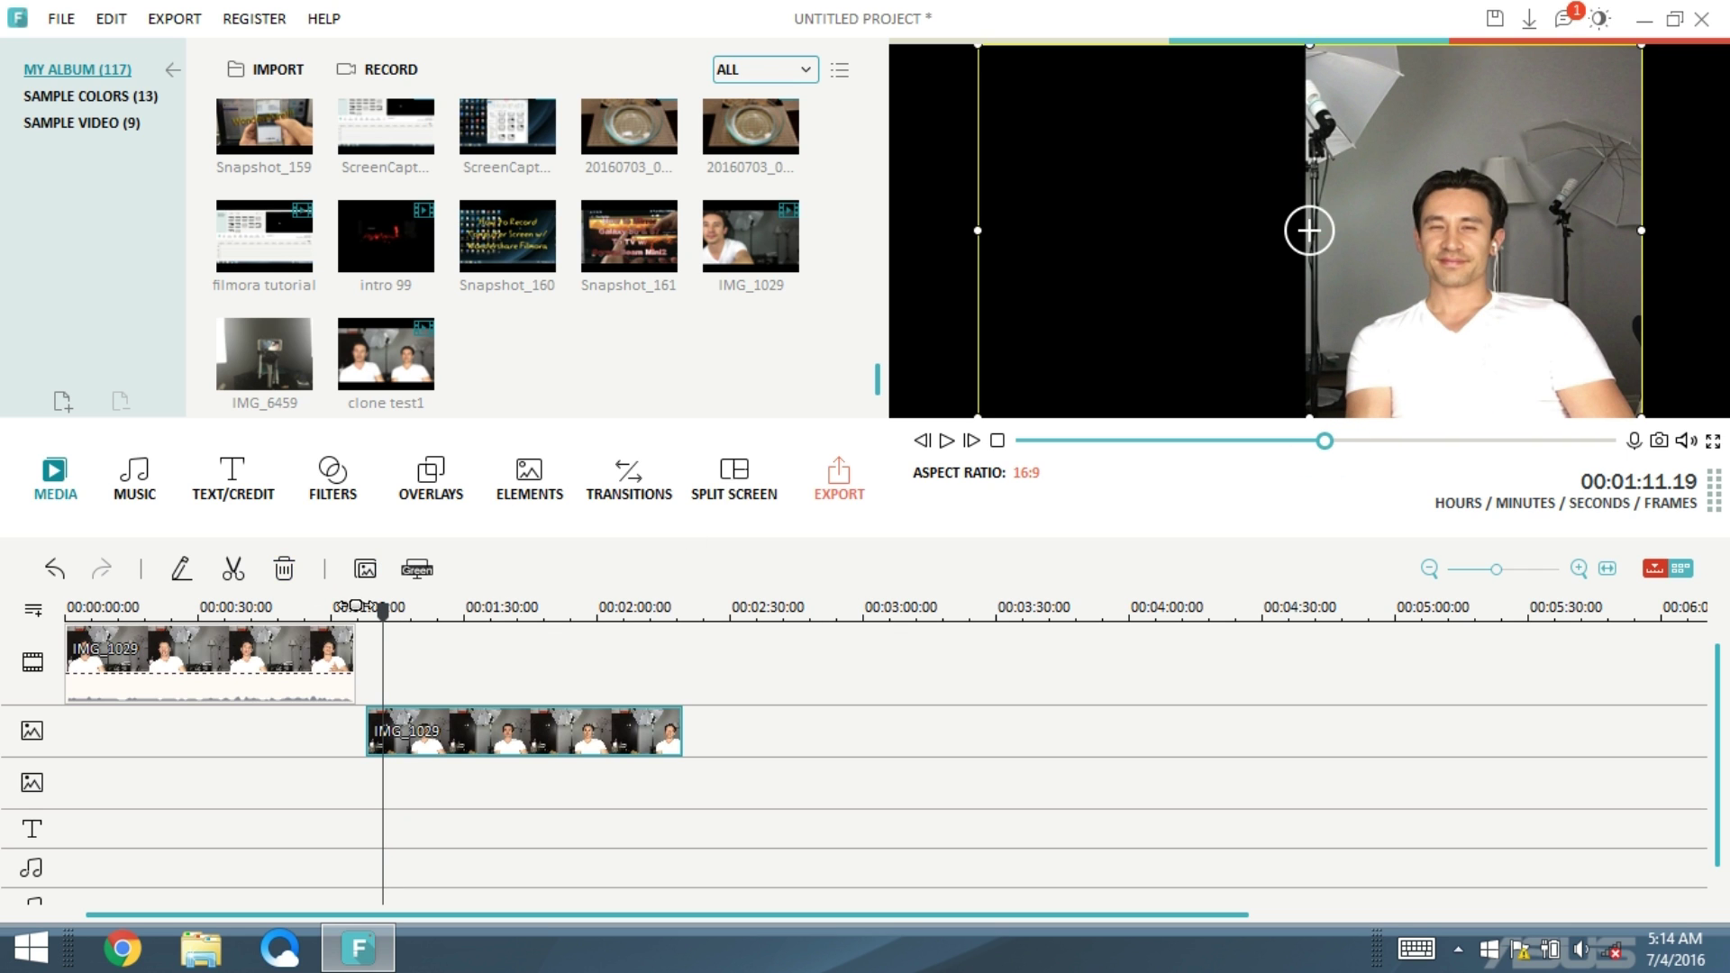
{"action": "left_click_drag", "start_coordinate": [382, 611], "coordinate": [379, 611]}
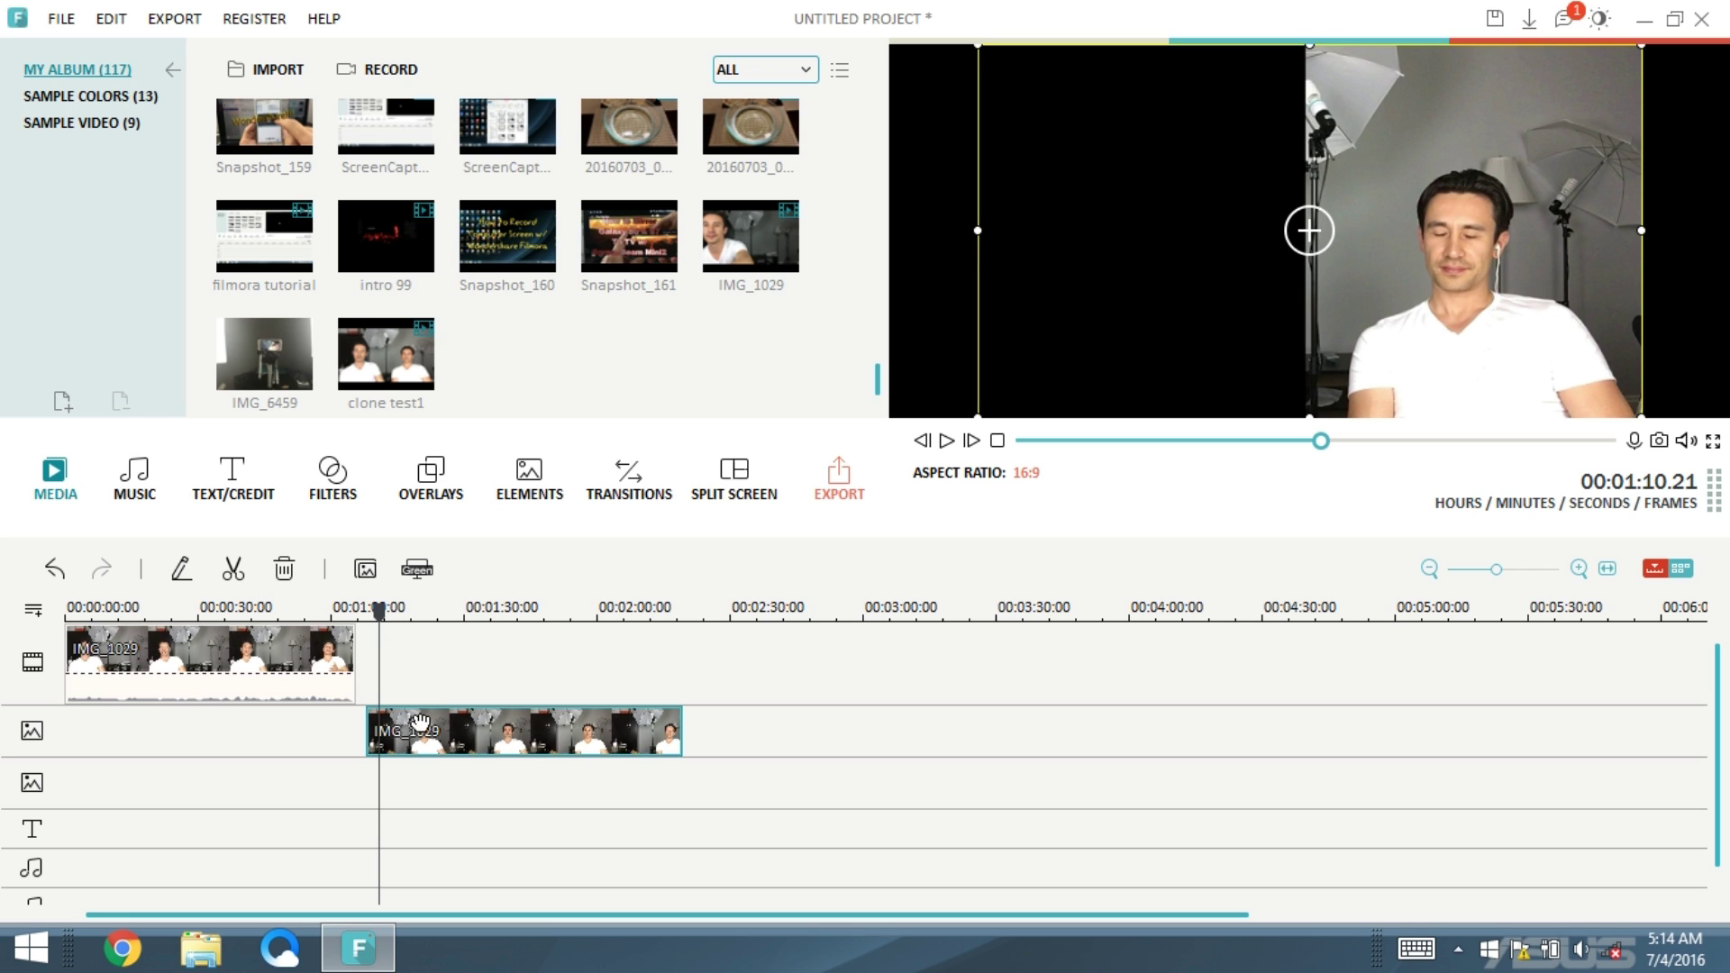
{"action": "left_click", "coordinate": [234, 569]}
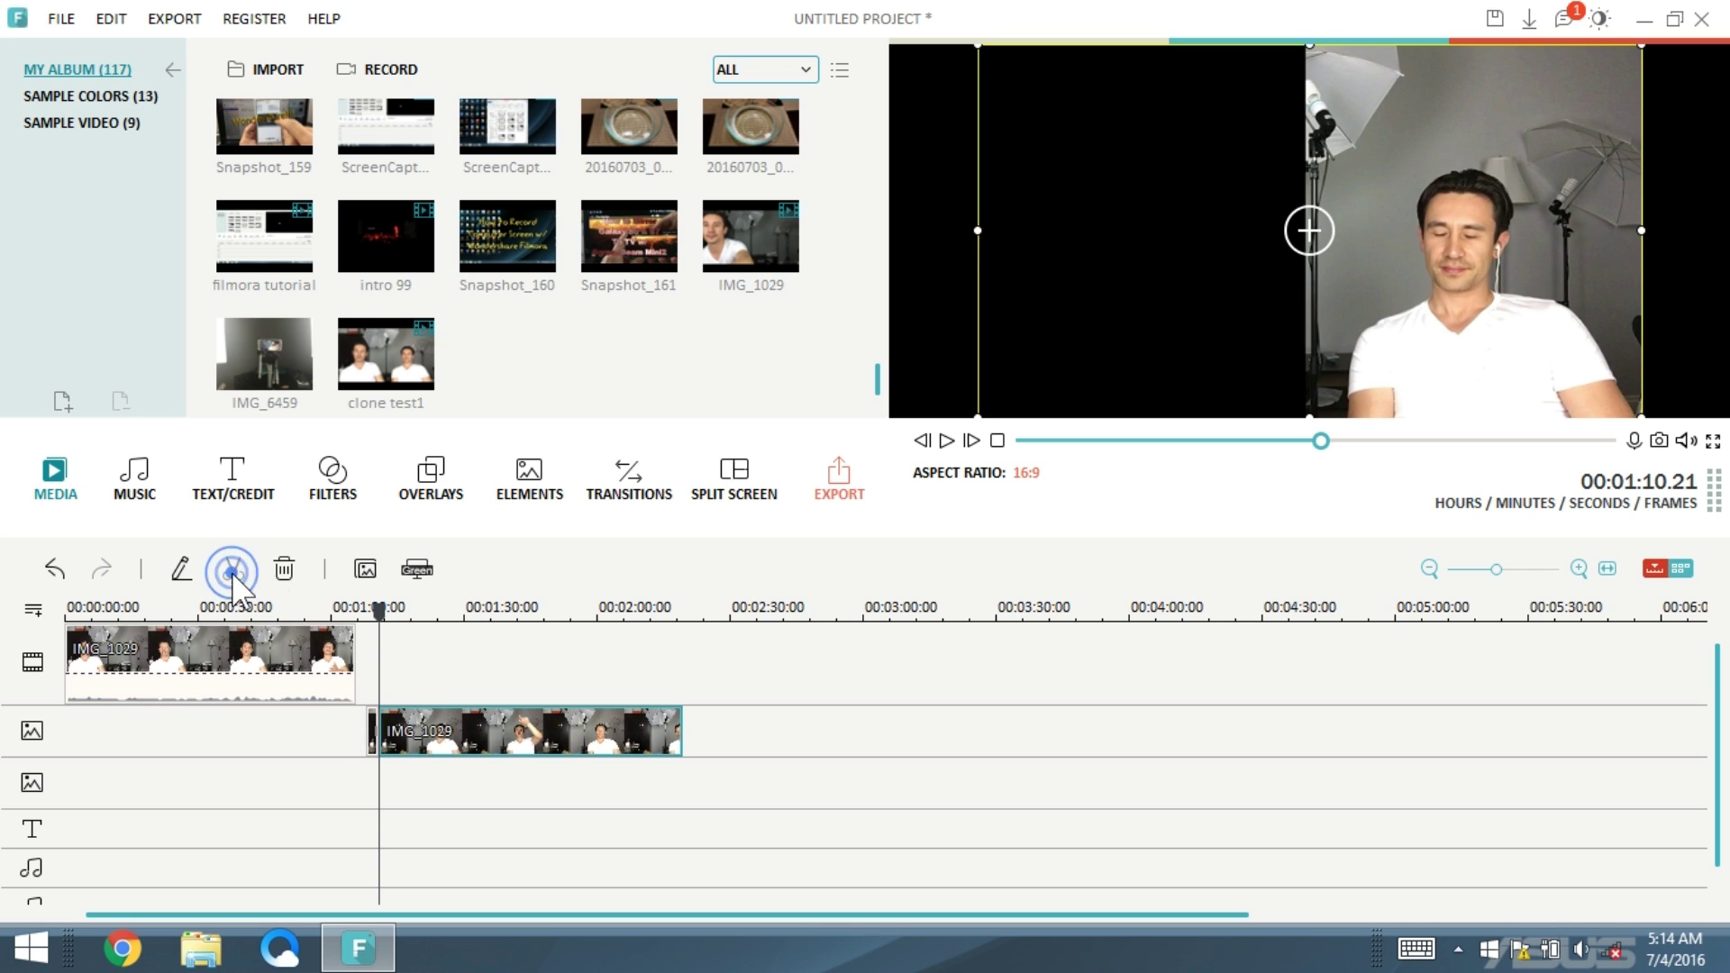
- Delete the overlay clip's short opening part and move the remaining clip to the start of the timeline, under the main clip
{"action": "right_click", "coordinate": [376, 748]}
{"action": "left_click", "coordinate": [388, 722]}
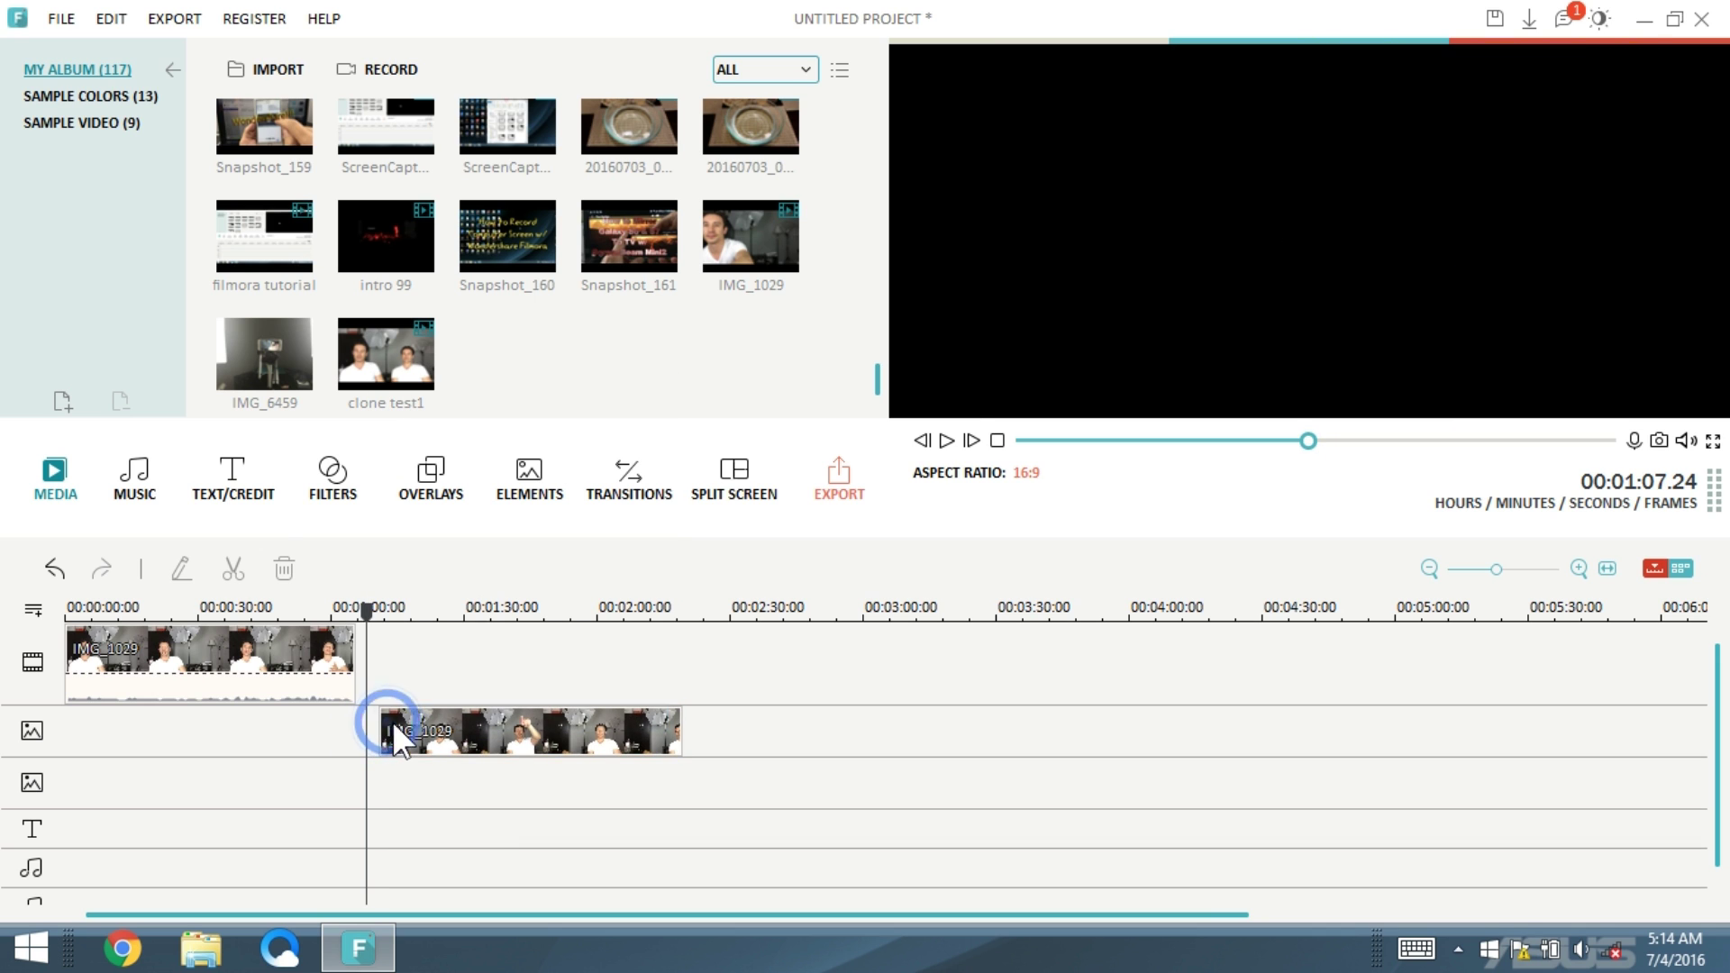
{"action": "left_click_drag", "start_coordinate": [424, 727], "coordinate": [122, 721]}
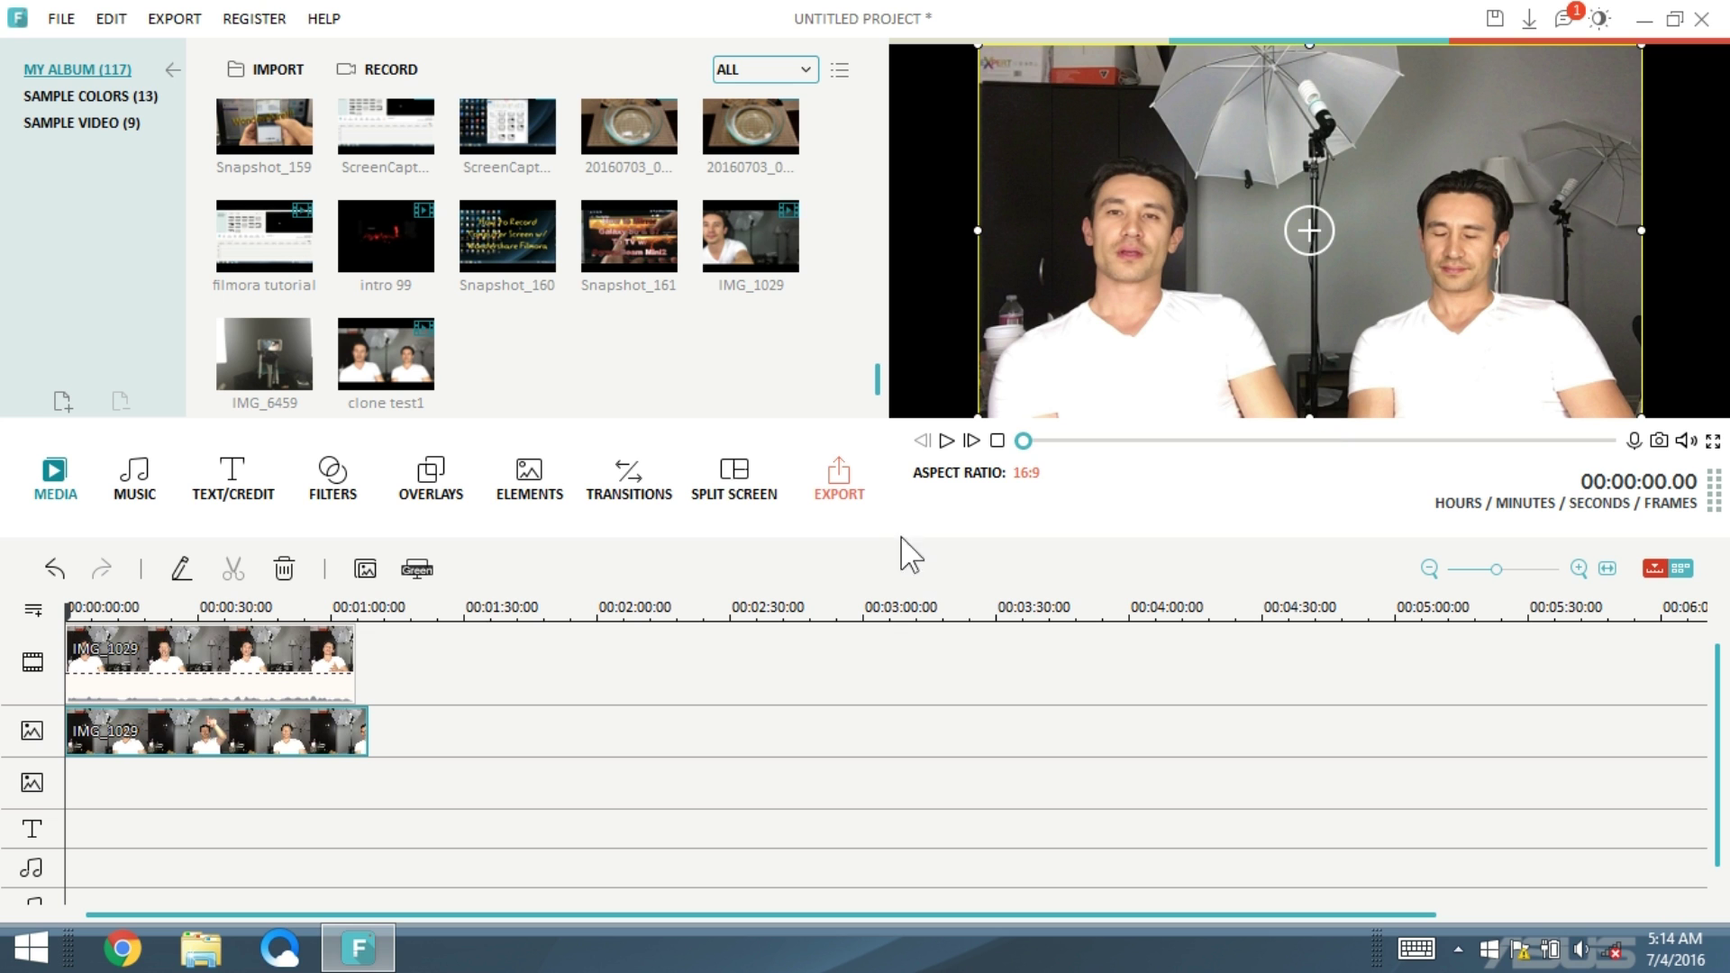
- Play the opening seconds of the composition from the start twice to check how the two clips line up
{"action": "left_click", "coordinate": [946, 441]}
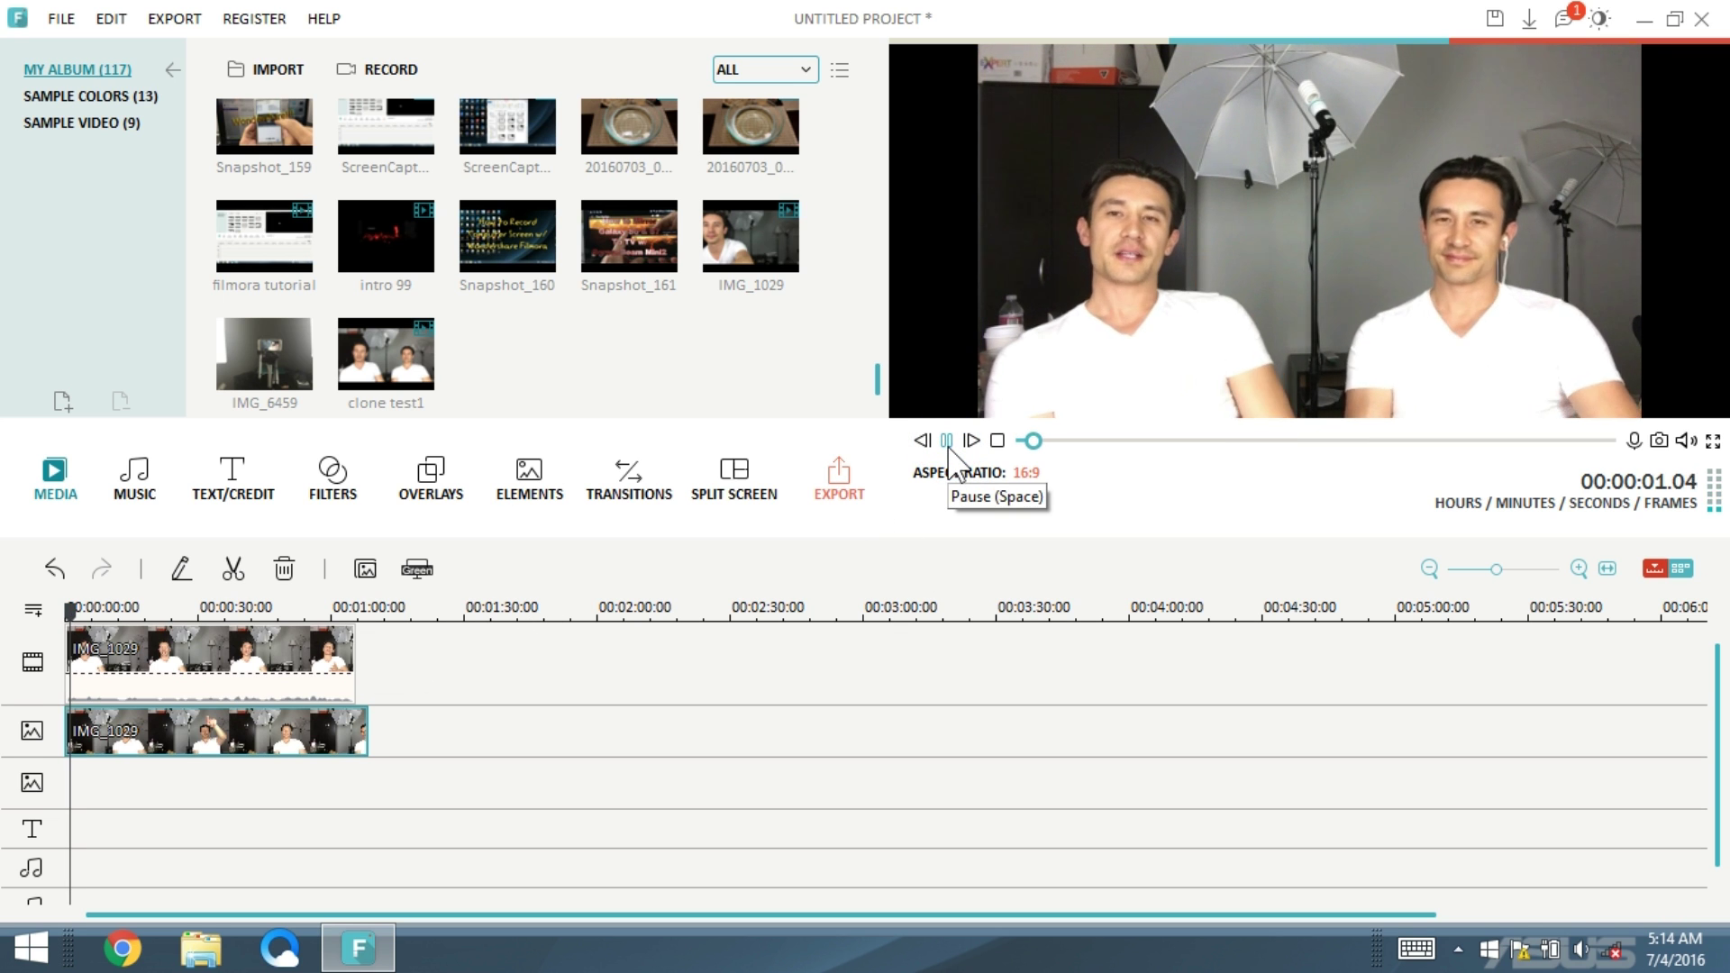
{"action": "left_click", "coordinate": [946, 440]}
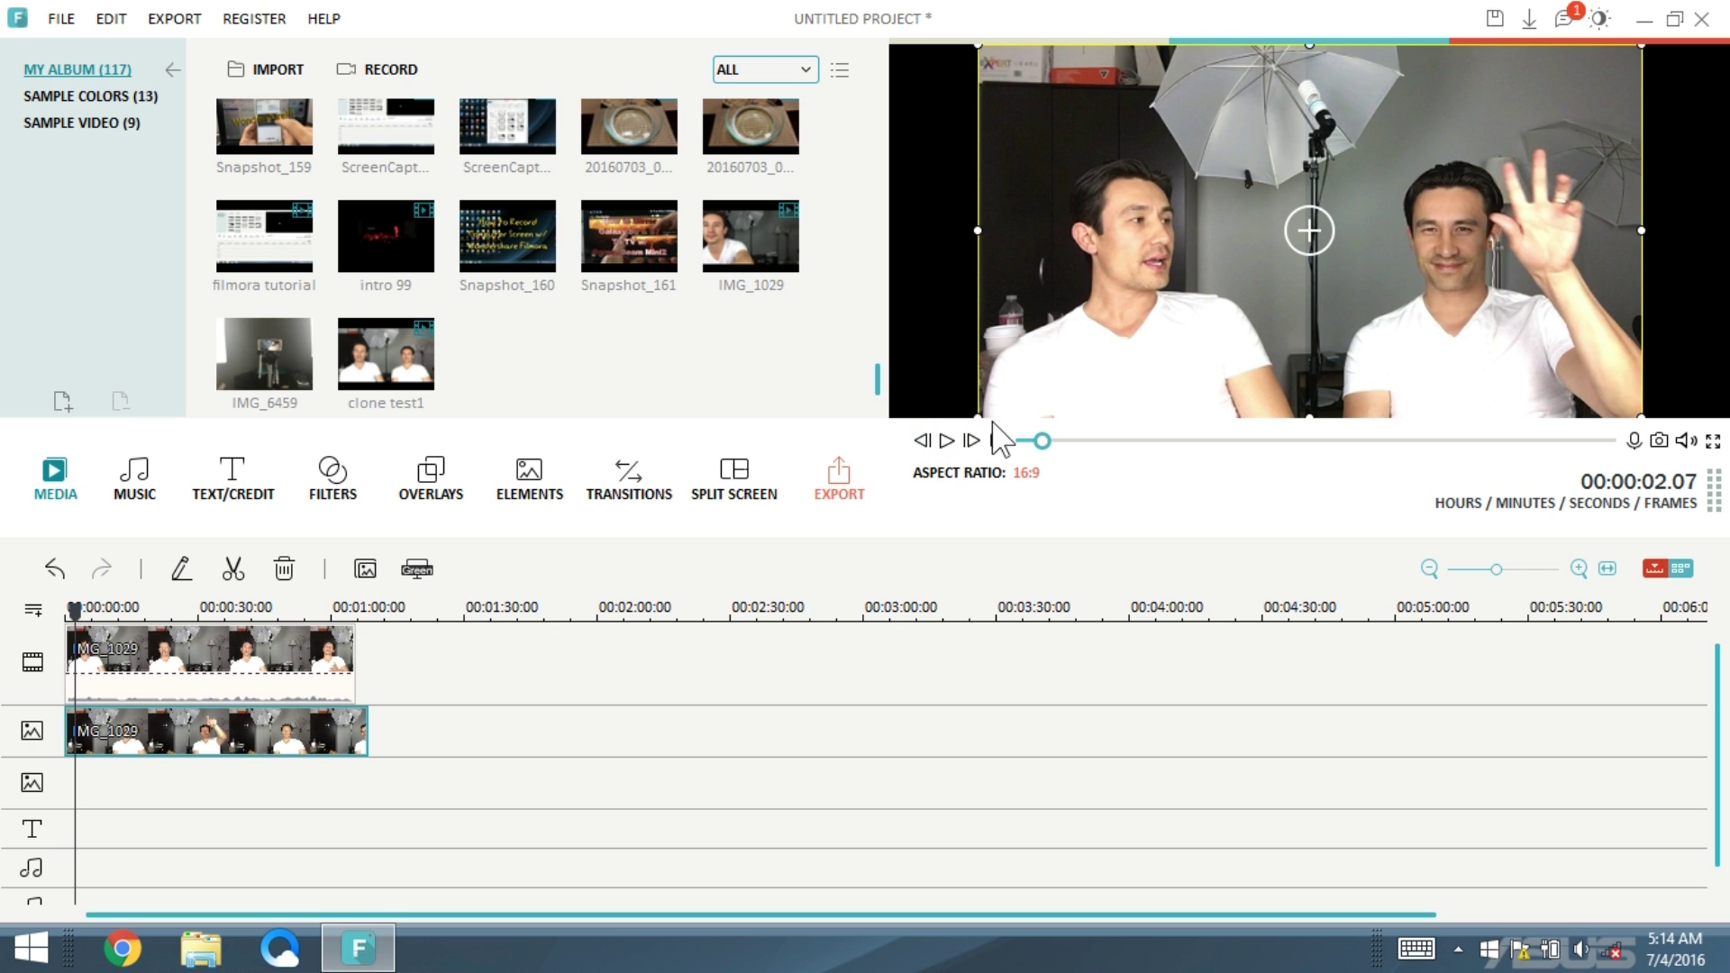
{"action": "left_click_drag", "start_coordinate": [1043, 441], "coordinate": [1025, 441]}
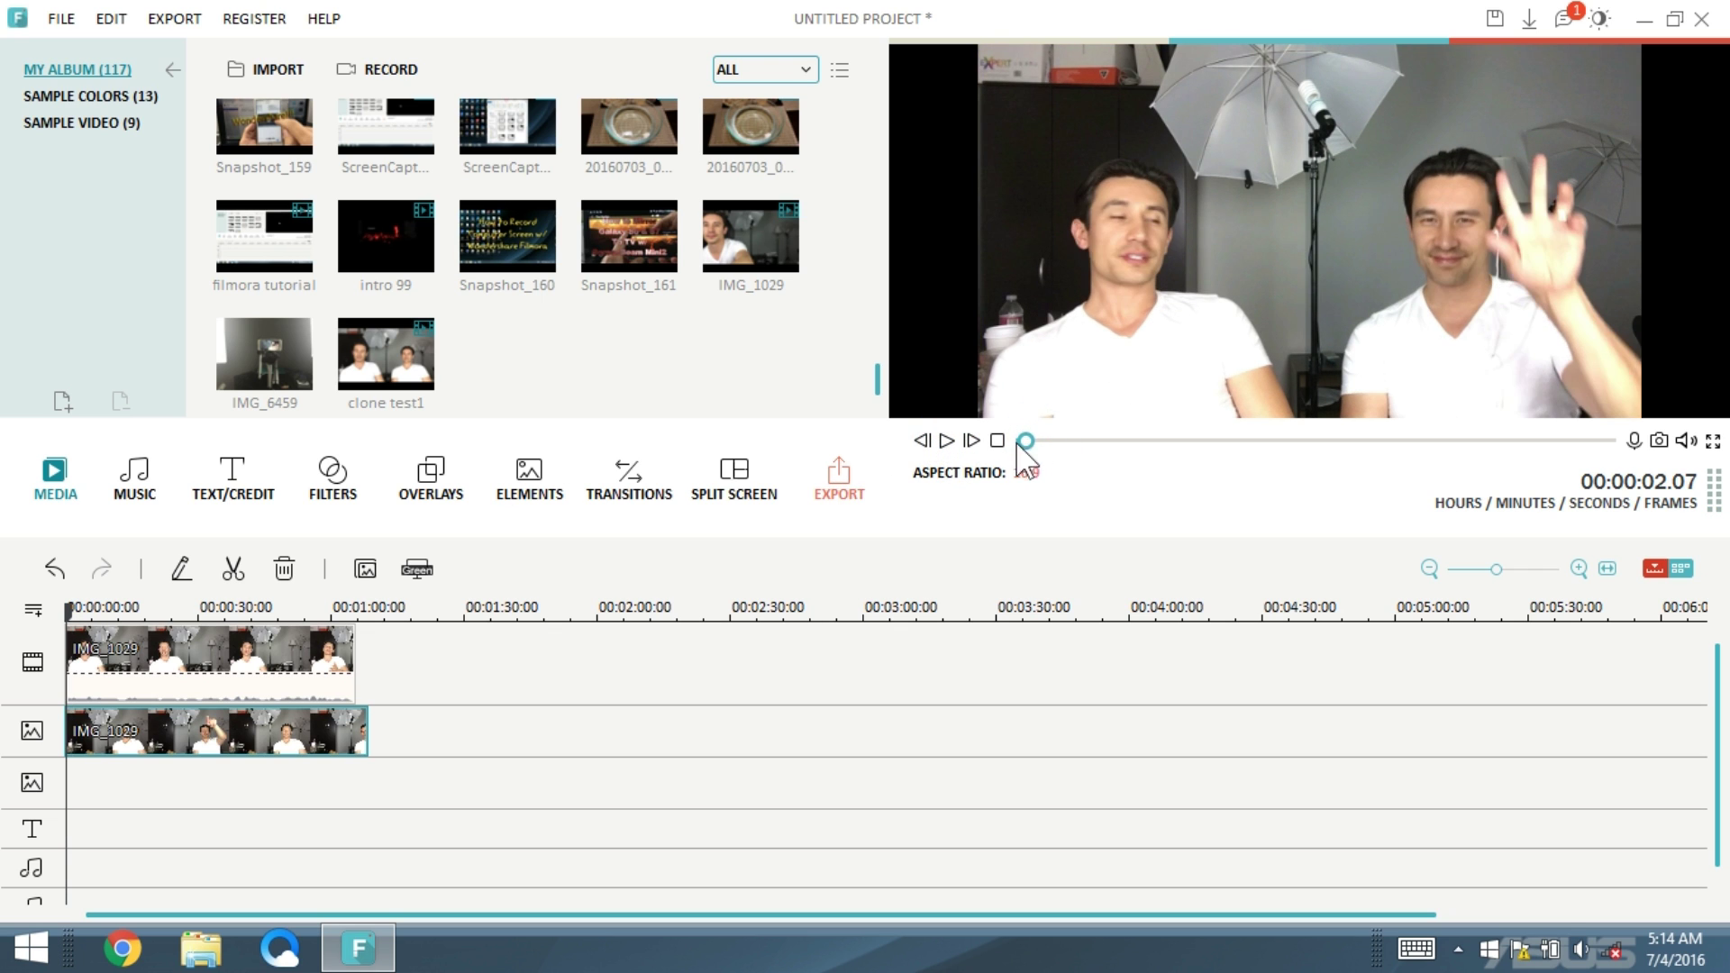
{"action": "left_click", "coordinate": [946, 441]}
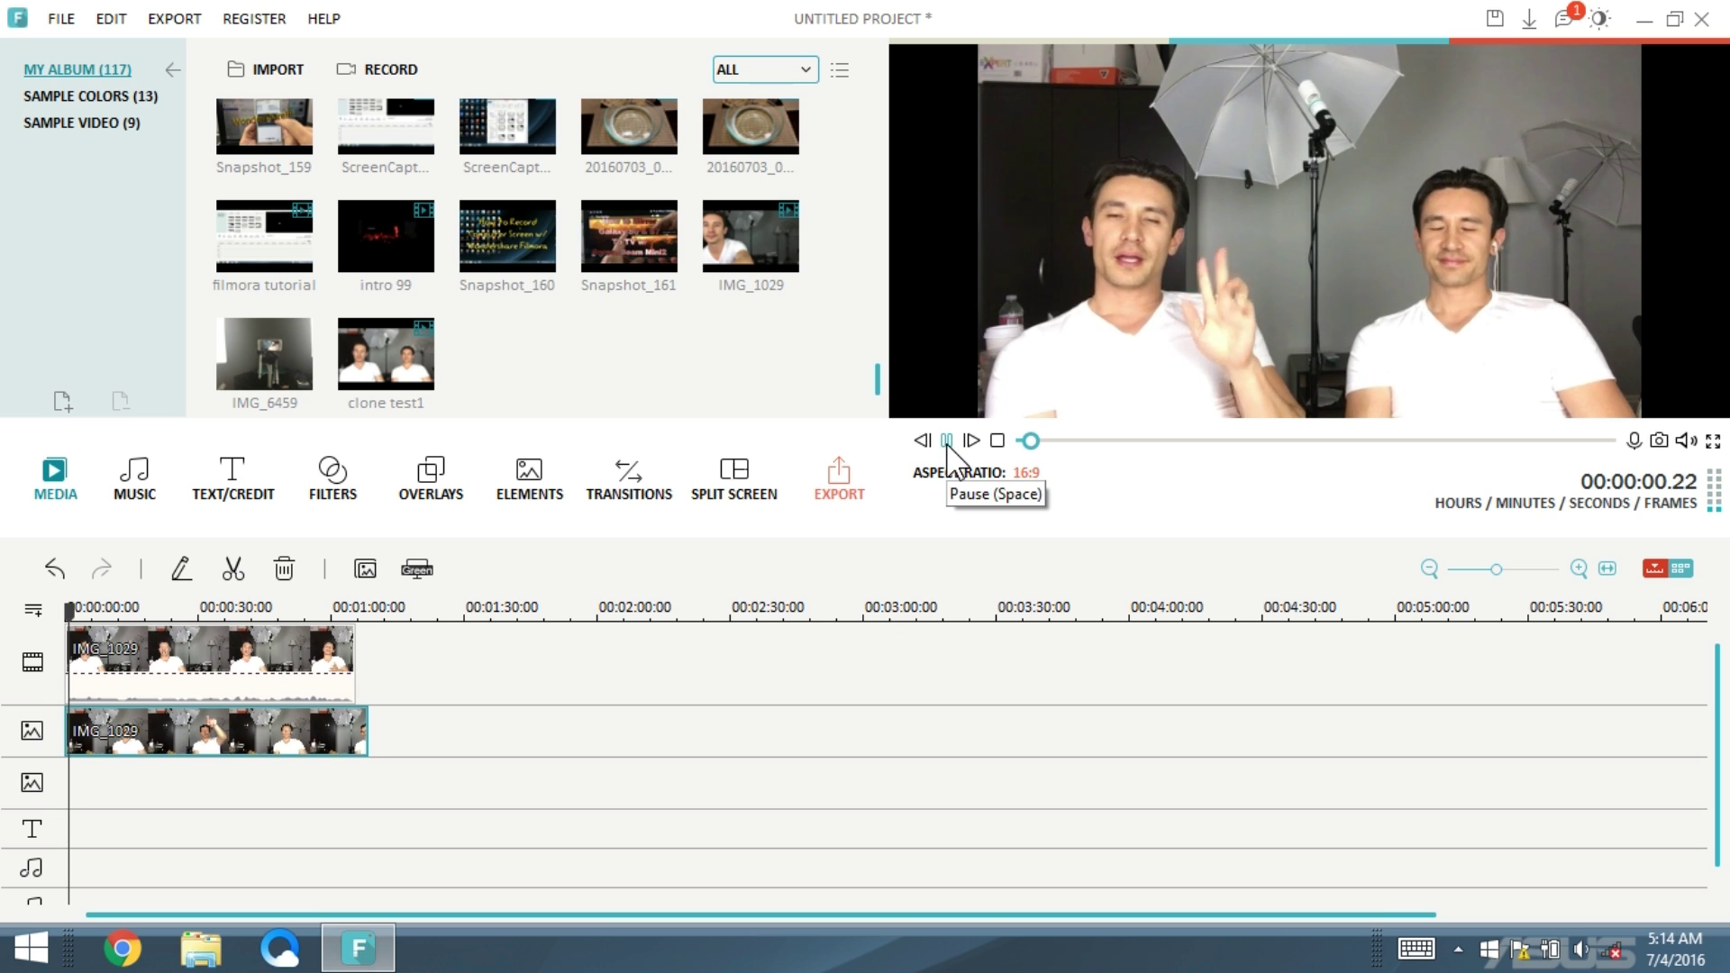
{"action": "left_click", "coordinate": [946, 441]}
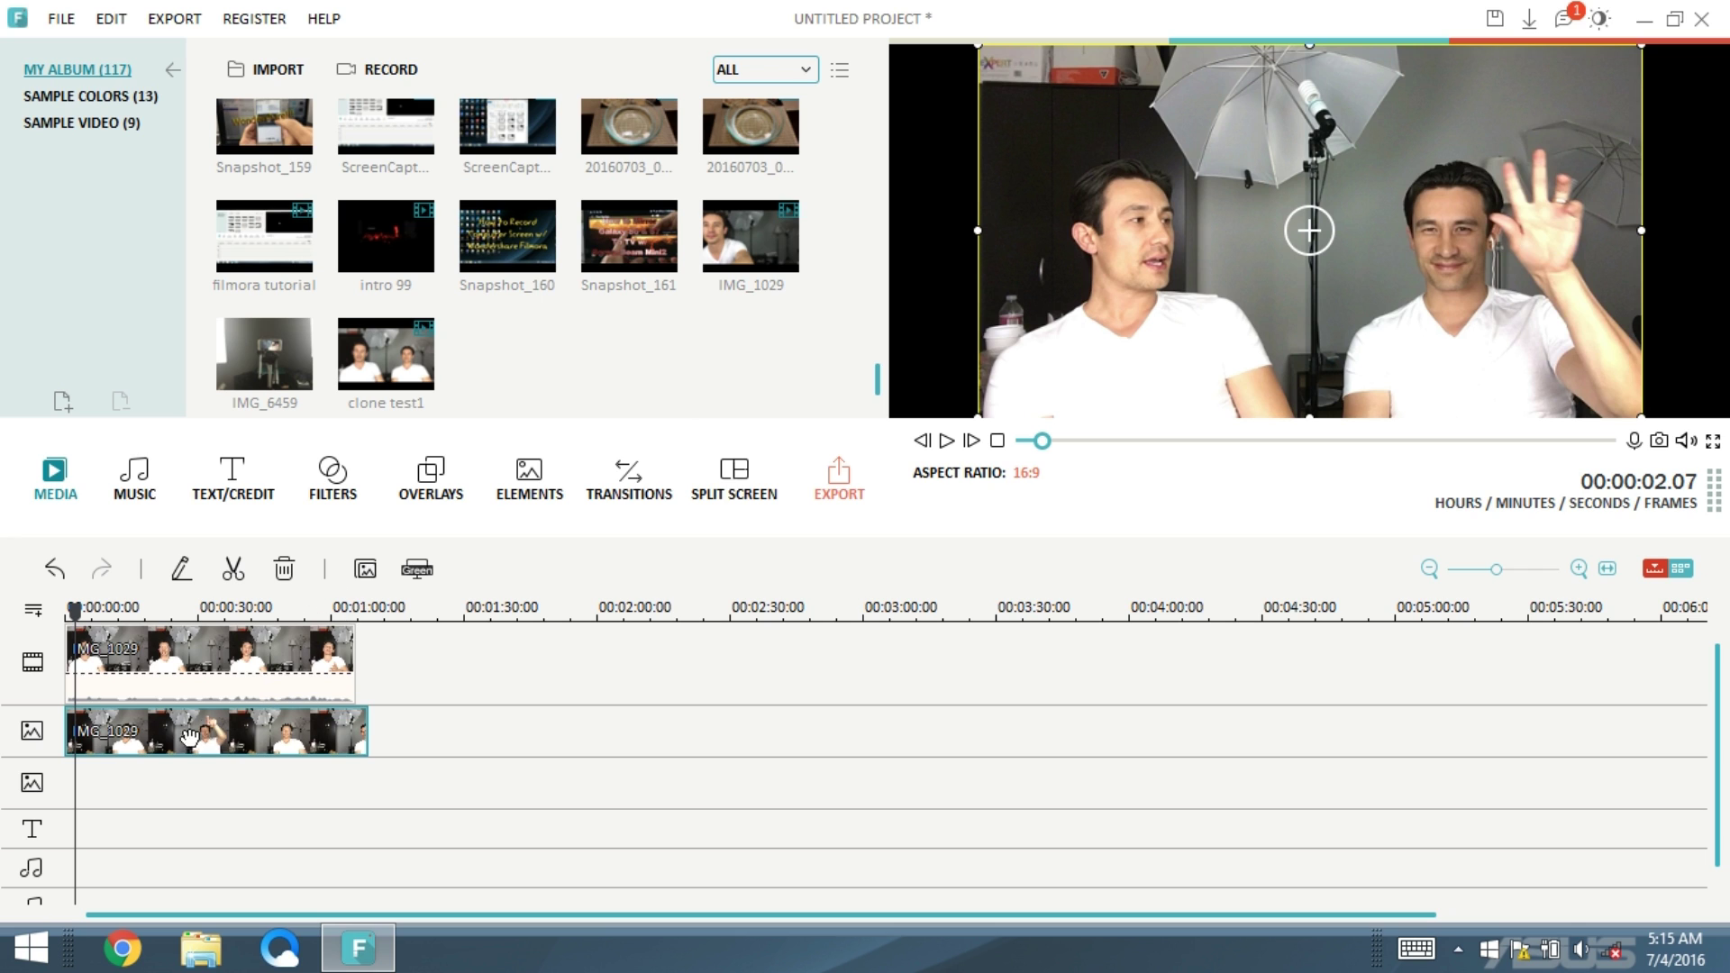
- Split the overlay clip at 00:00:01.17, before the wave, leaving the main track's clip whole
{"action": "left_click", "coordinate": [106, 734]}
{"action": "left_click", "coordinate": [185, 685]}
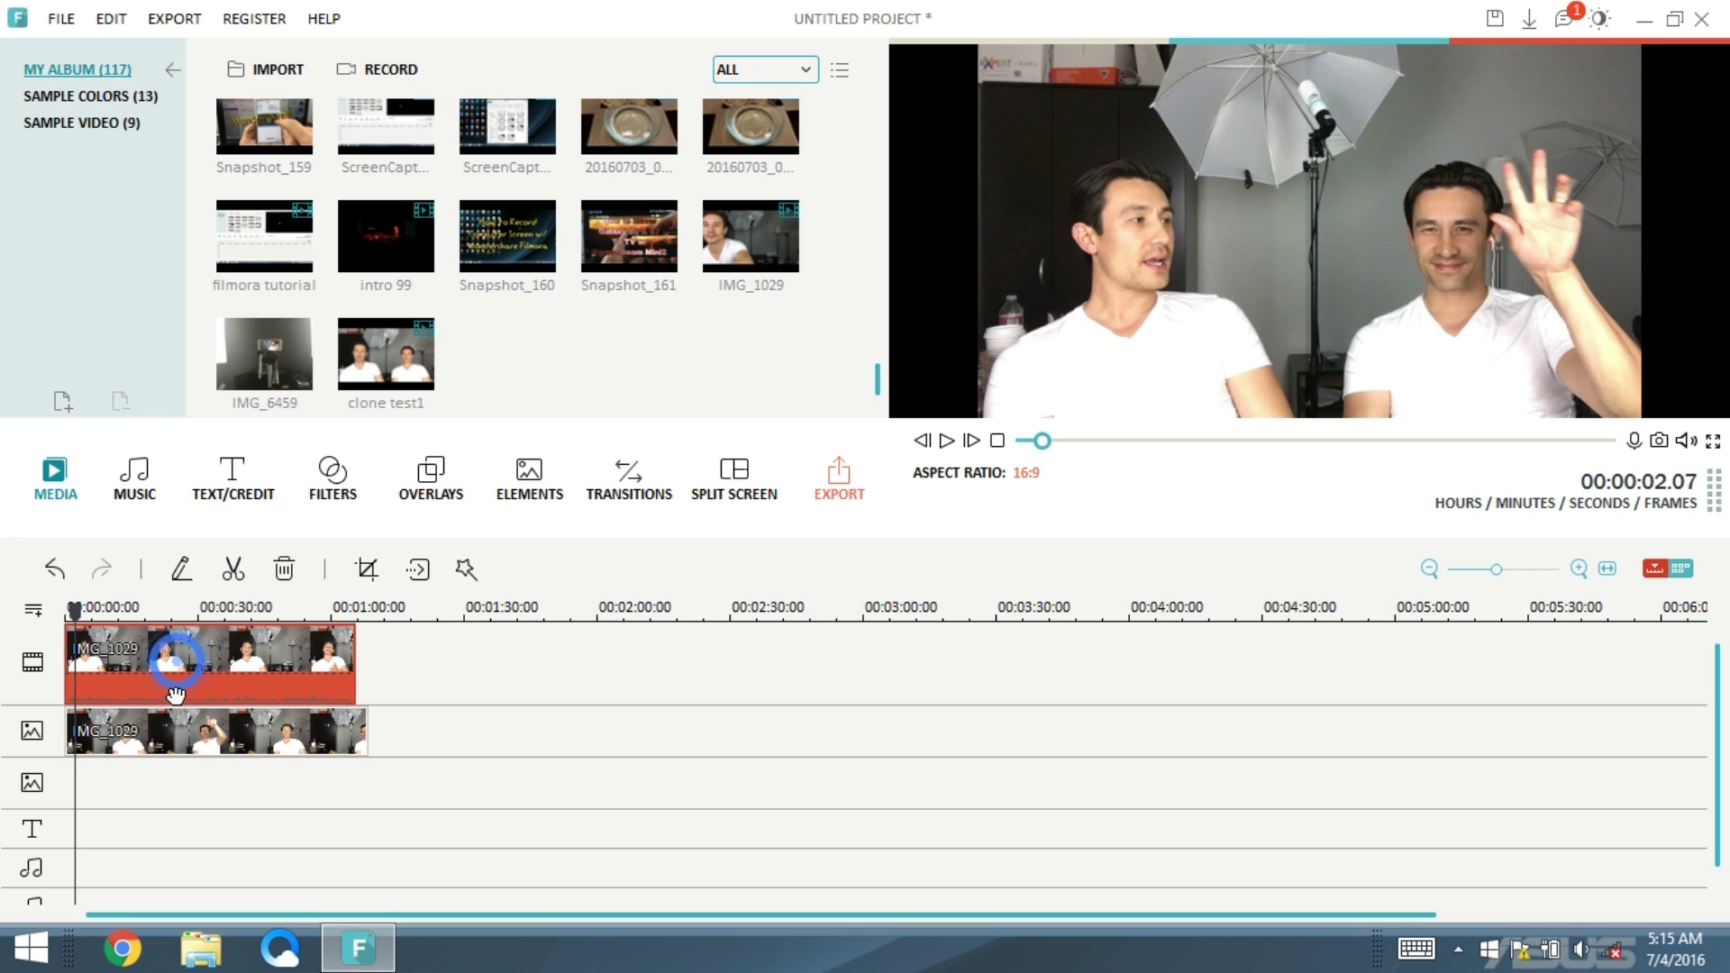
{"action": "left_click", "coordinate": [137, 724]}
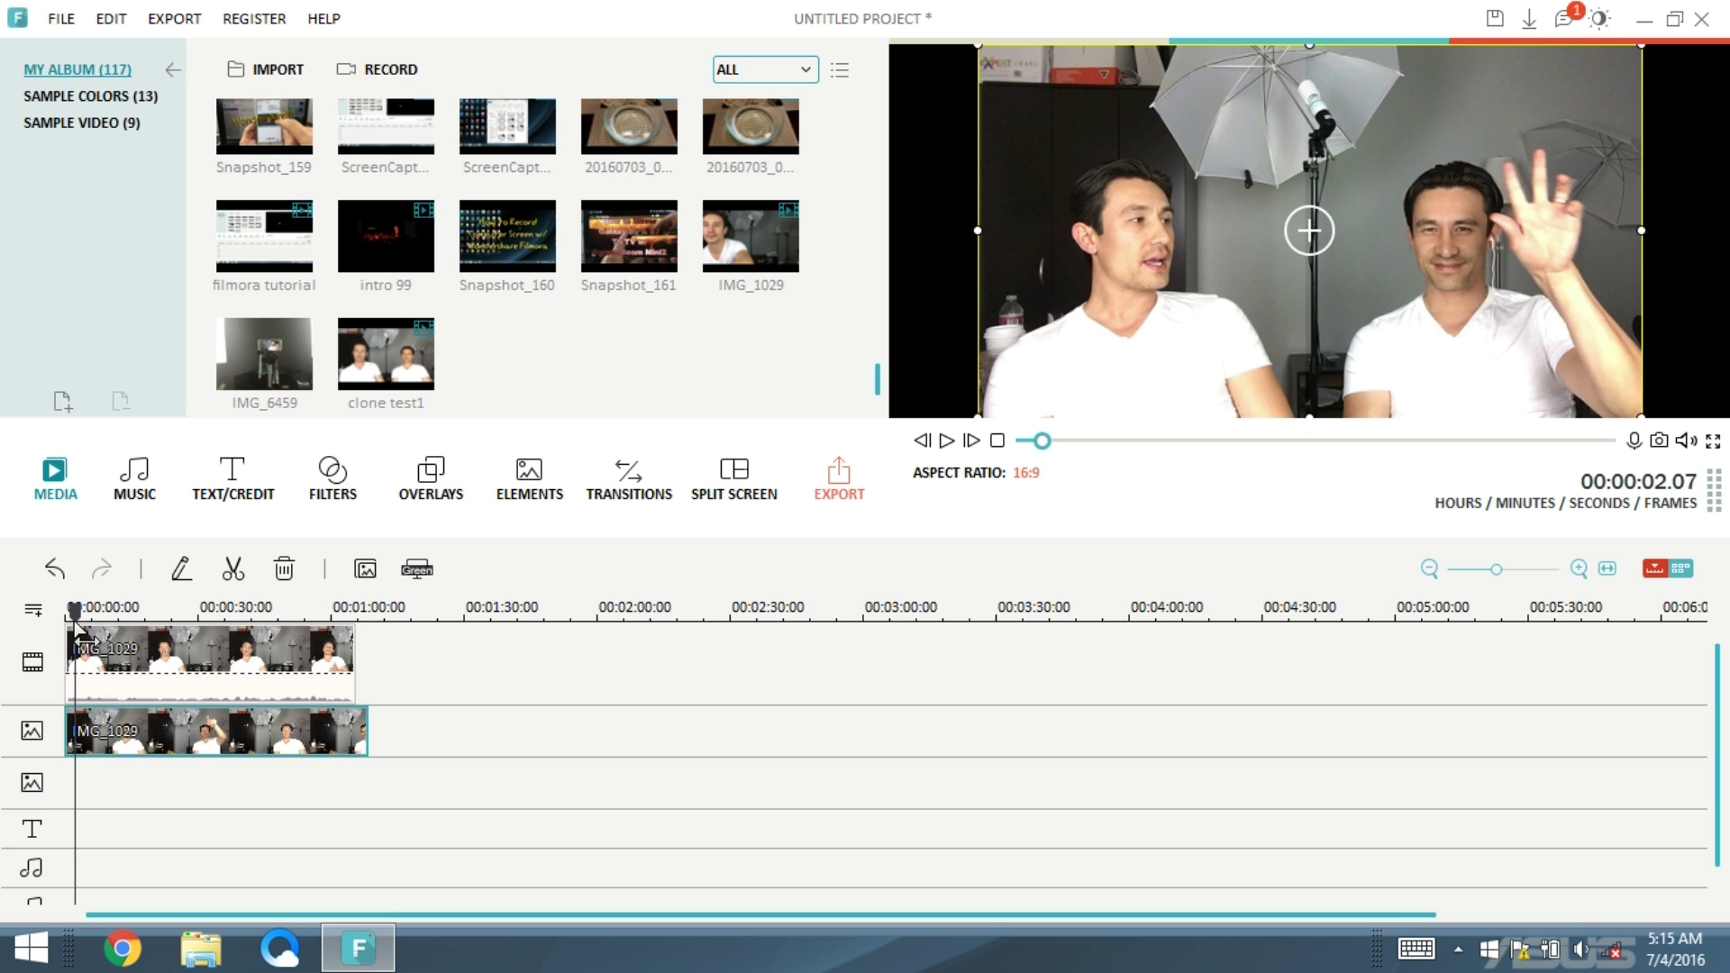
{"action": "left_click_drag", "start_coordinate": [76, 620], "coordinate": [72, 622]}
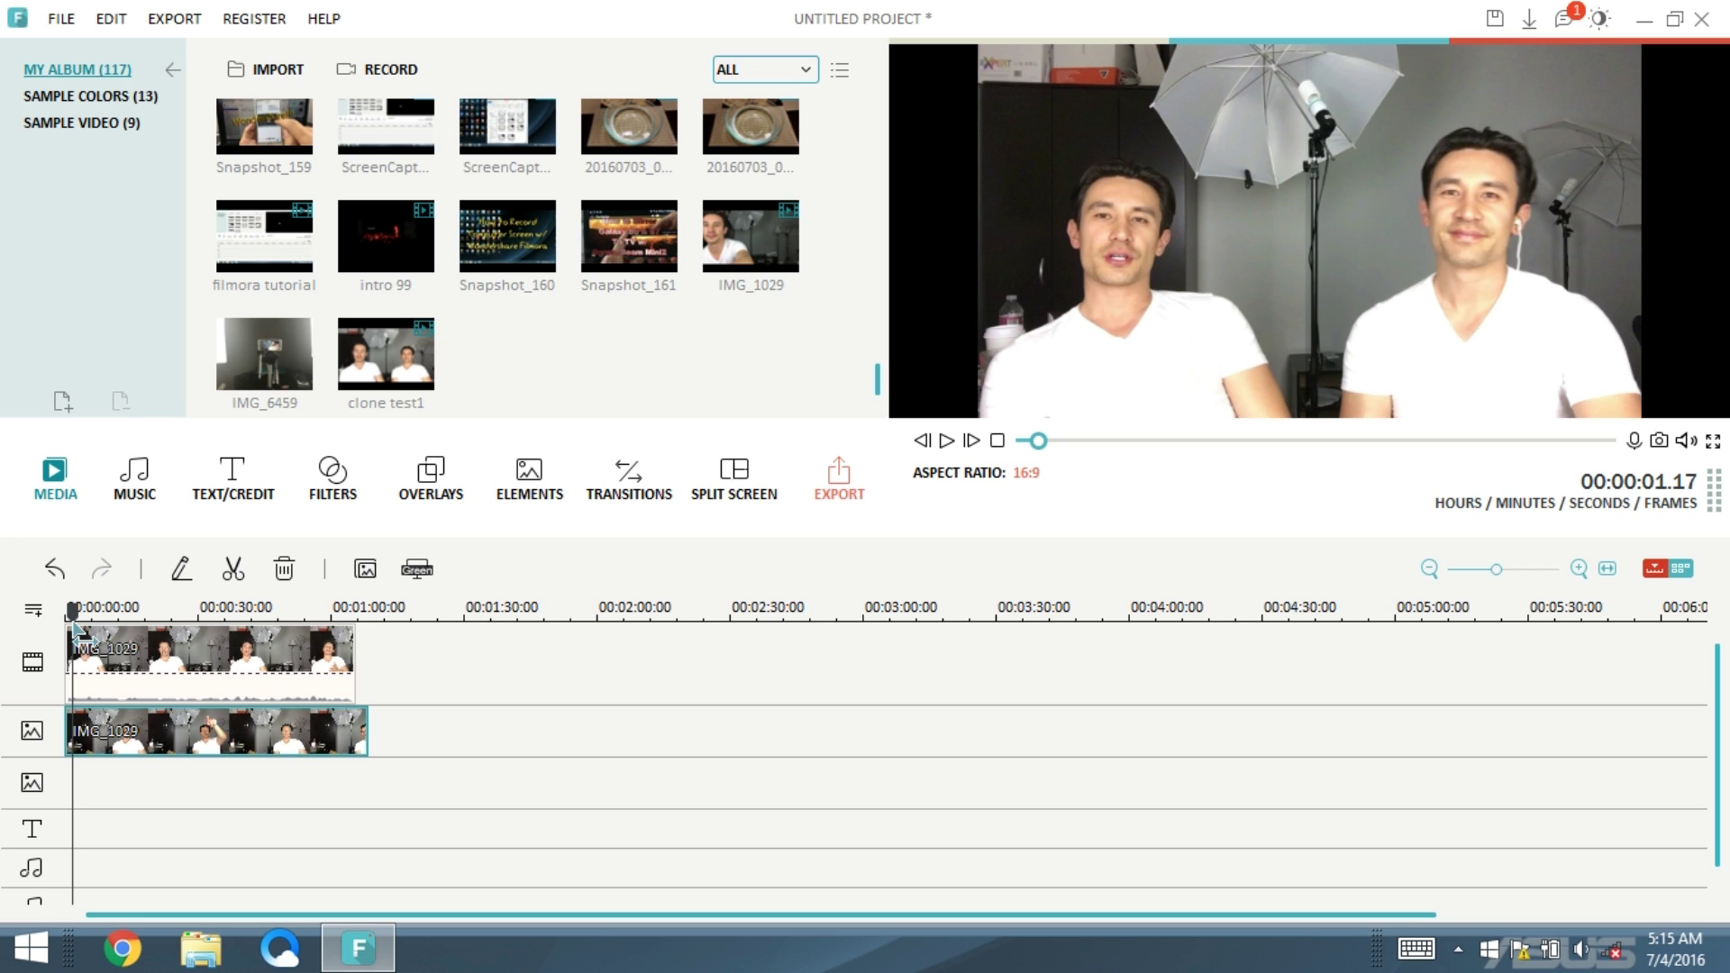
{"action": "left_click_drag", "start_coordinate": [74, 631], "coordinate": [73, 631]}
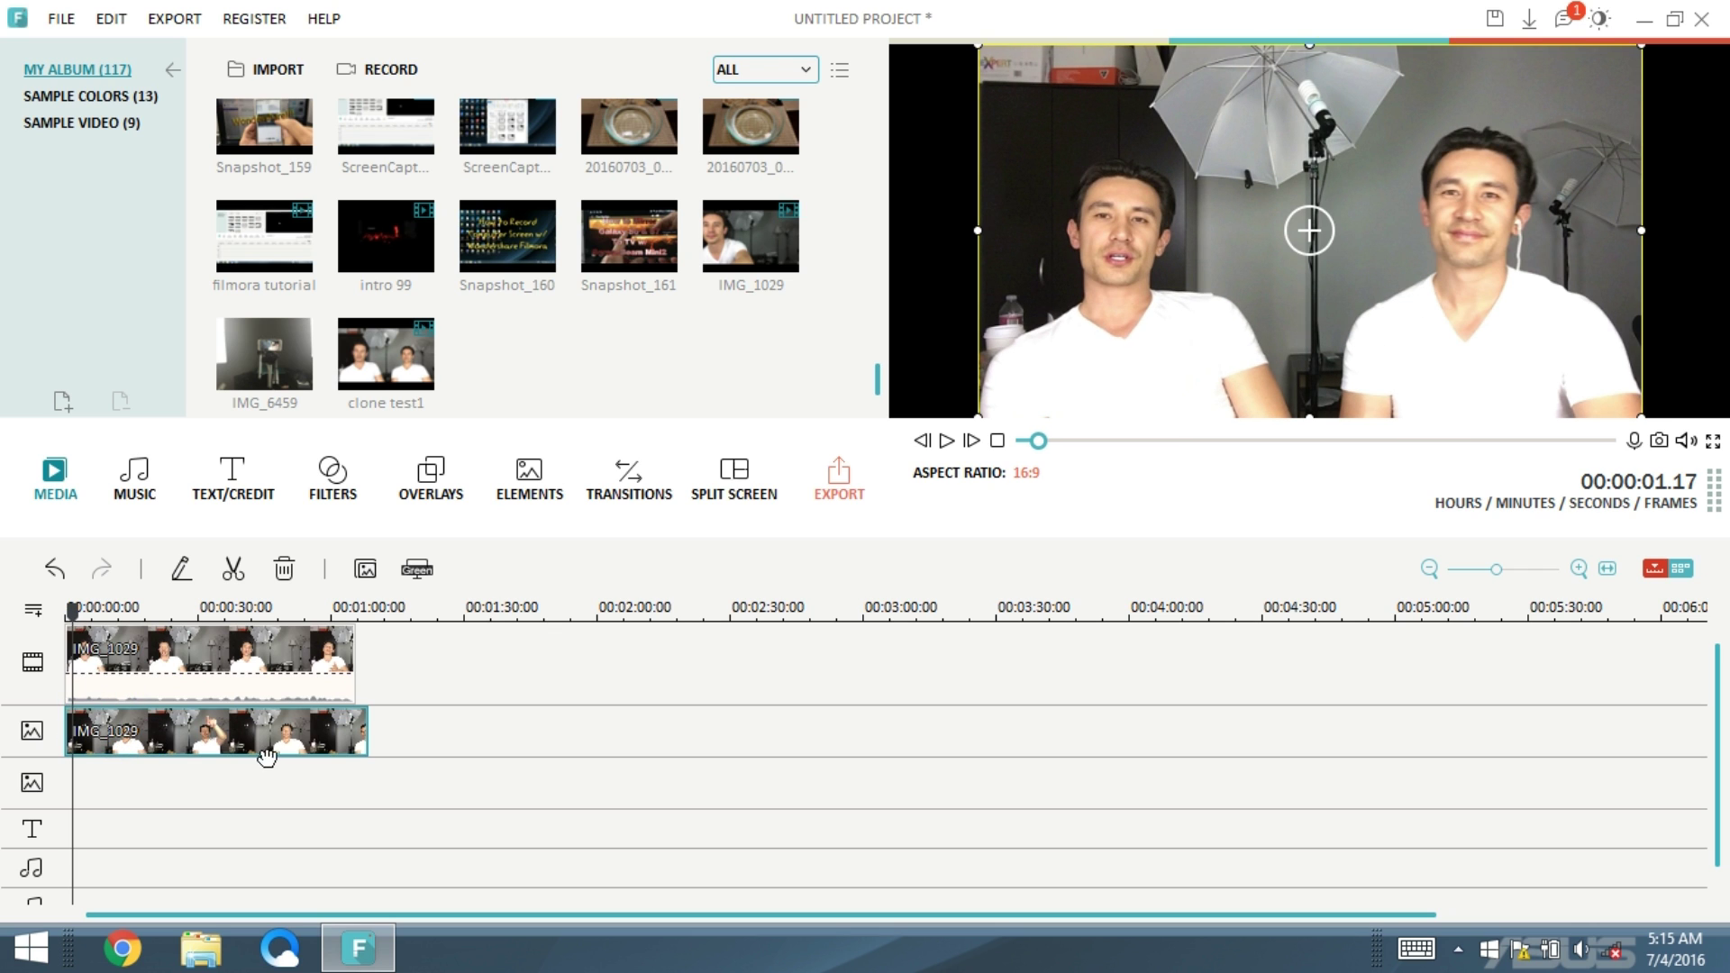
{"action": "left_click", "coordinate": [234, 570]}
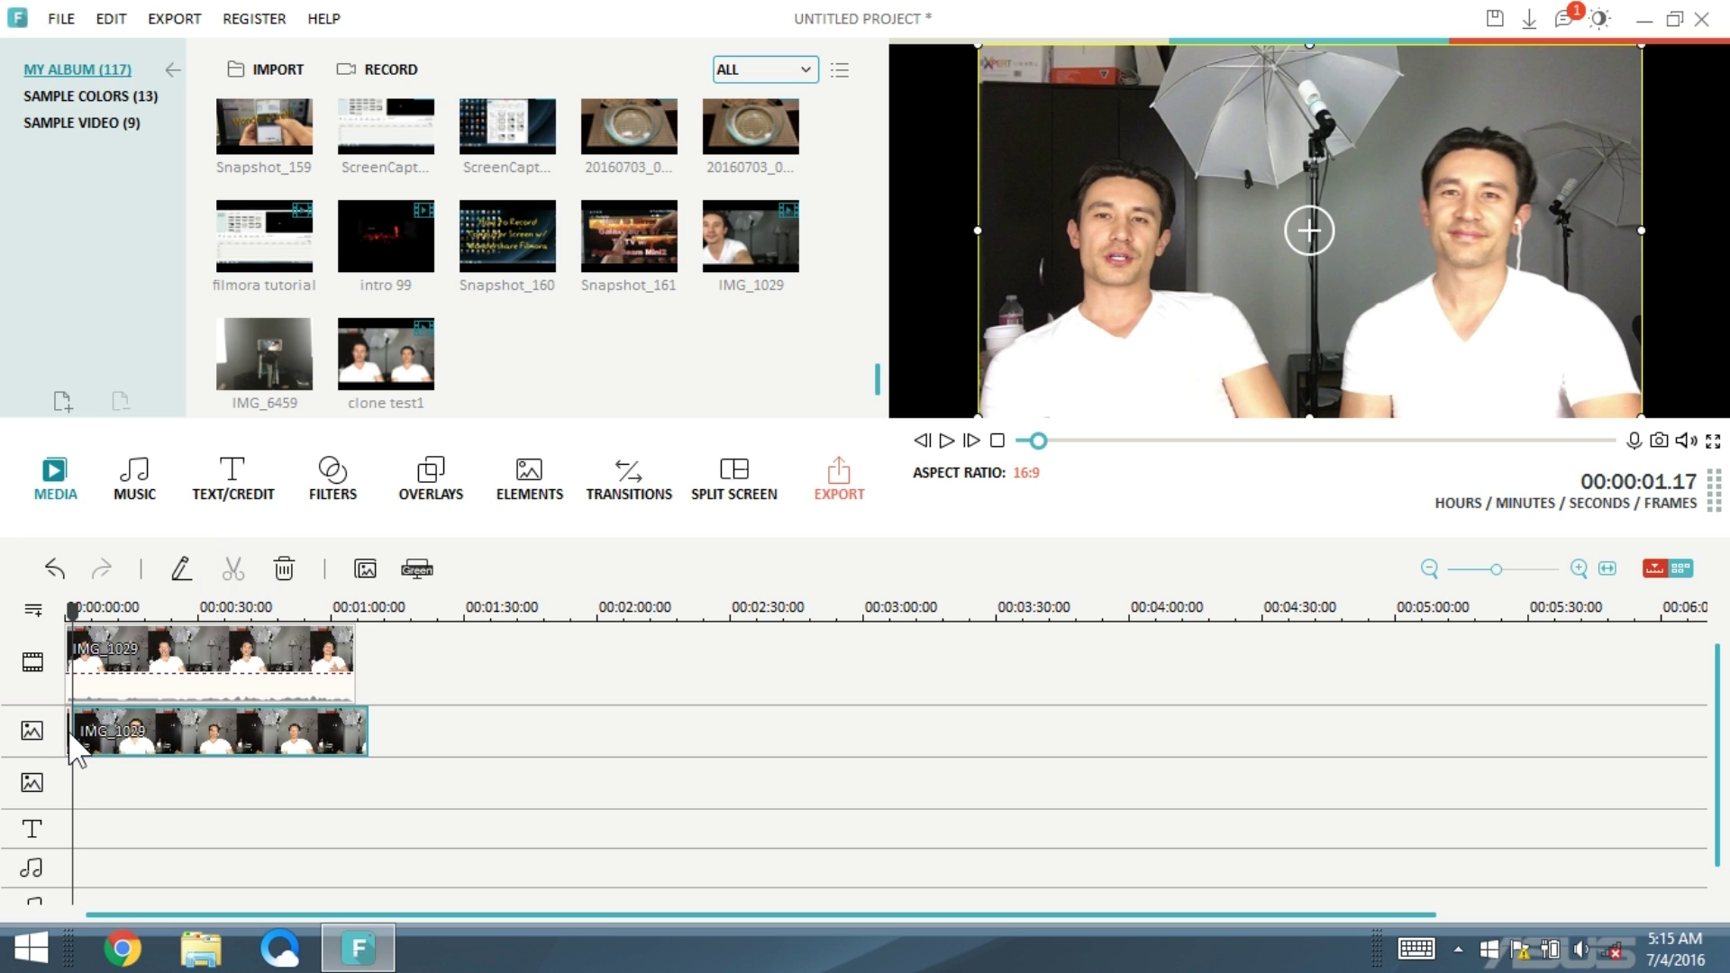
- Delete the overlay piece before the 00:00:01.17 split and shift the rest of the overlay back to the timeline's start
{"action": "left_click", "coordinate": [72, 745]}
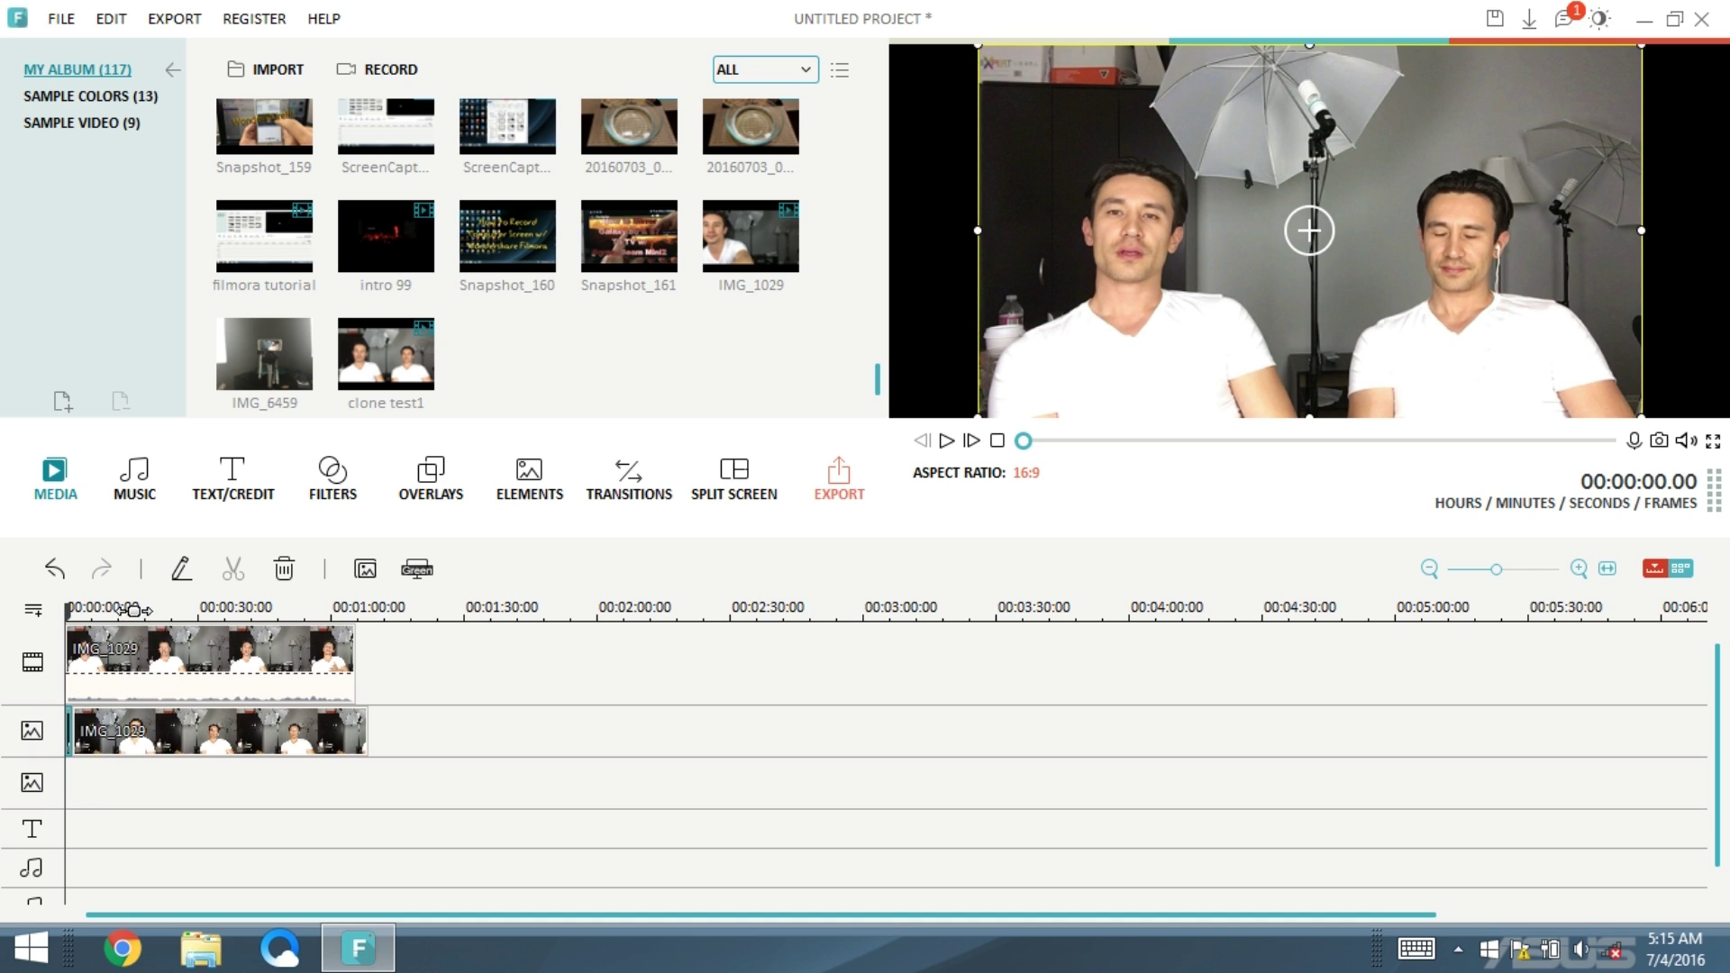
{"action": "left_click_drag", "start_coordinate": [136, 607], "coordinate": [270, 605]}
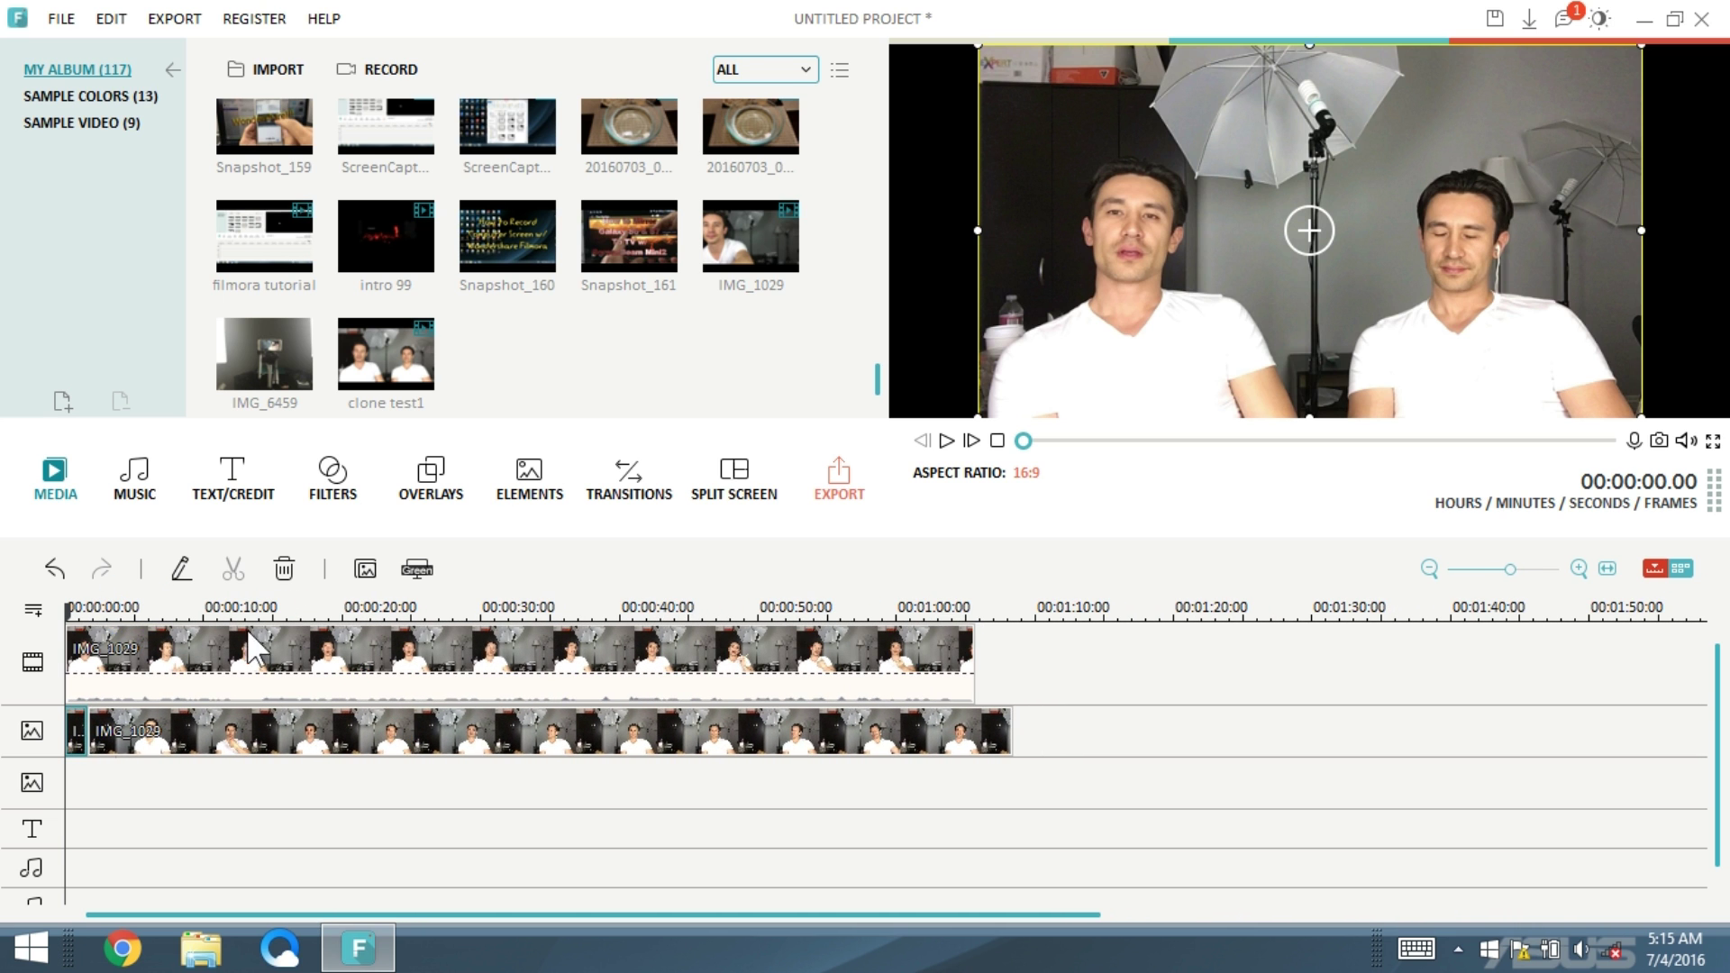
{"action": "right_click", "coordinate": [73, 730]}
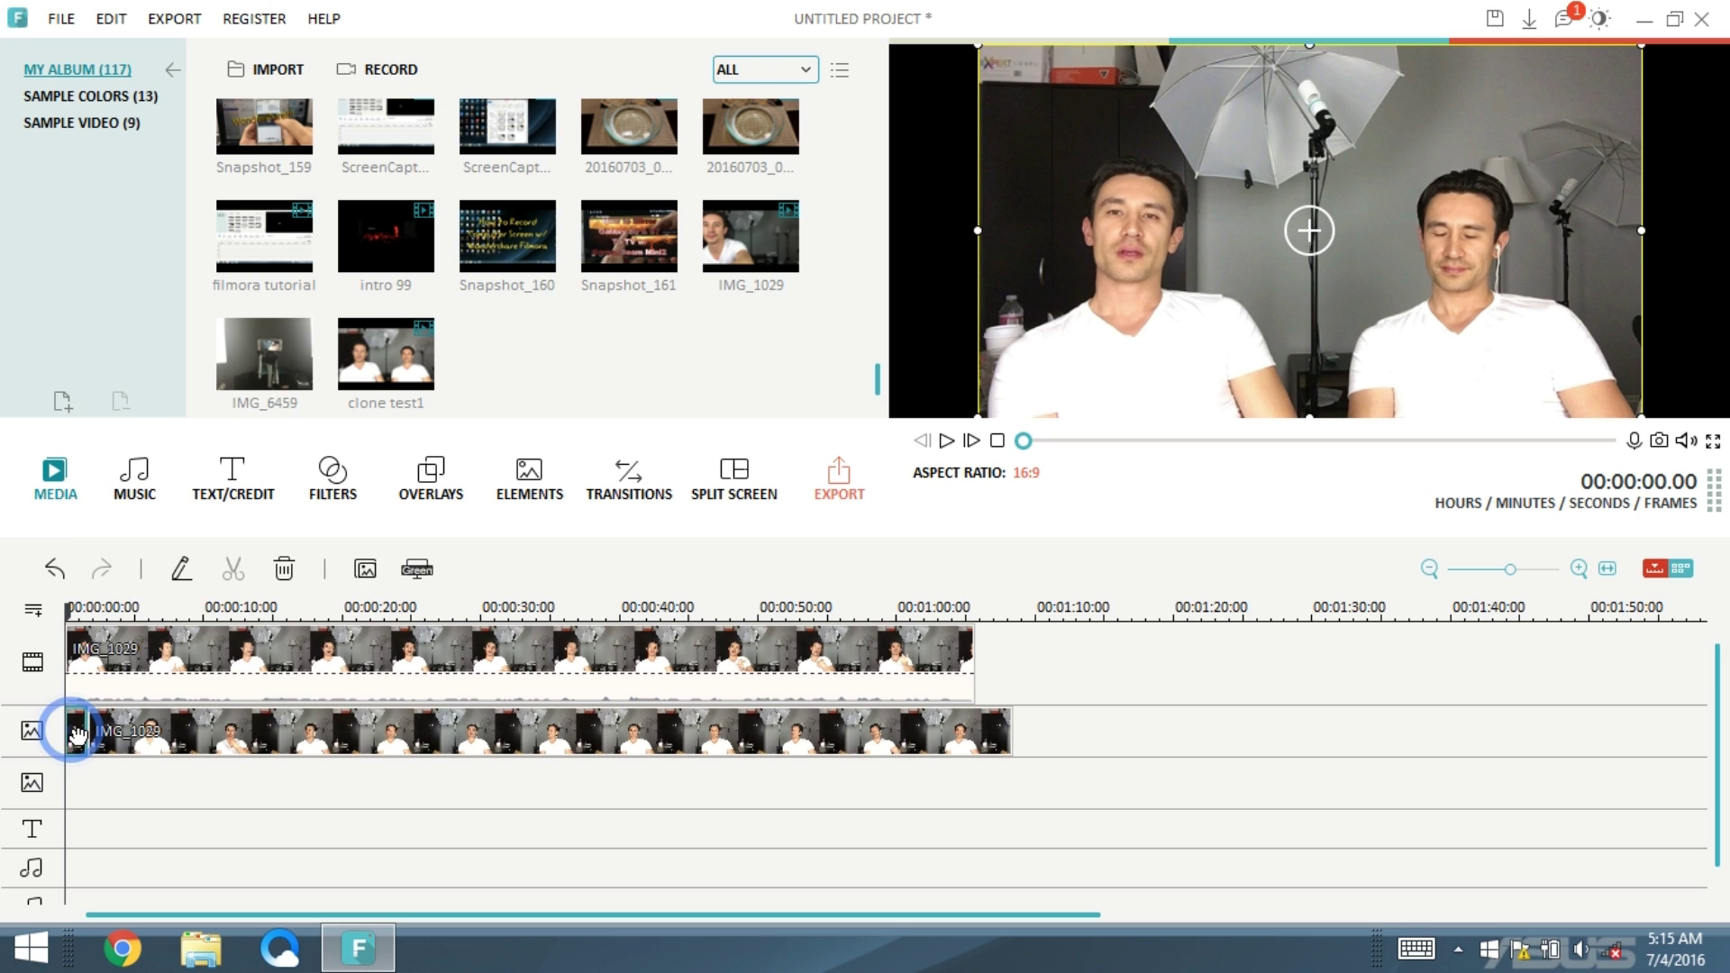
{"action": "left_click", "coordinate": [105, 711]}
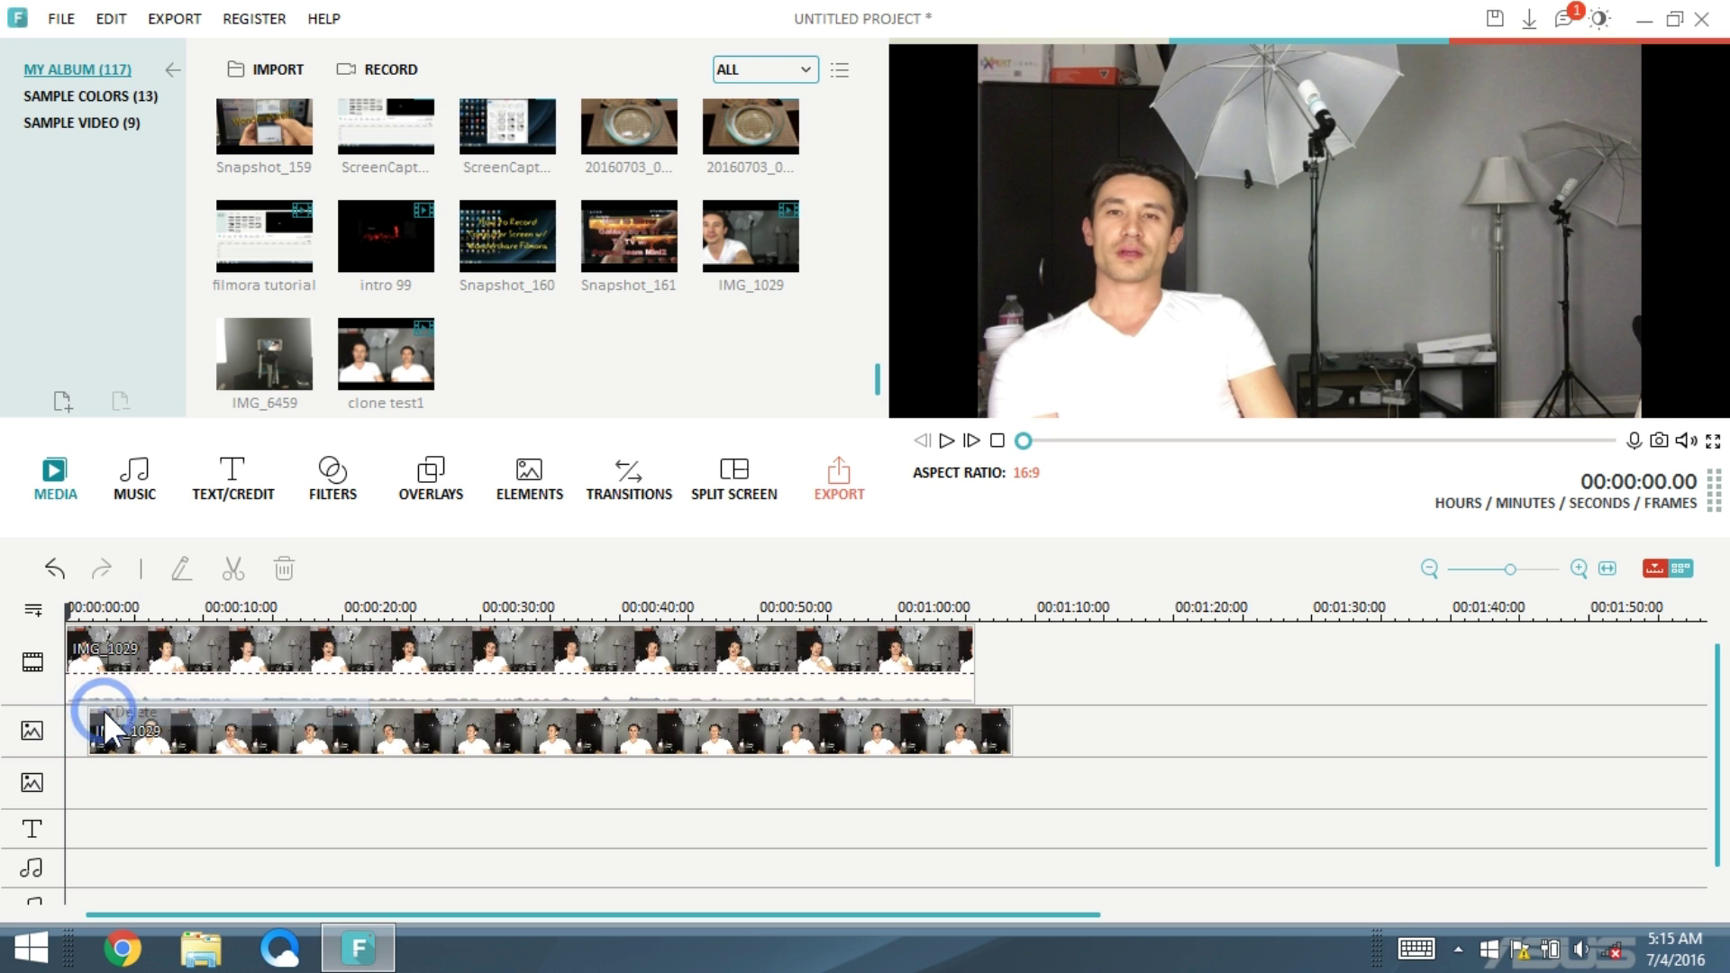
{"action": "left_click", "coordinate": [171, 726]}
{"action": "left_click_drag", "start_coordinate": [183, 725], "coordinate": [156, 724]}
- Replay the composition from the start to check the timing between the man's wave and his clone's reaction
{"action": "left_click", "coordinate": [946, 441]}
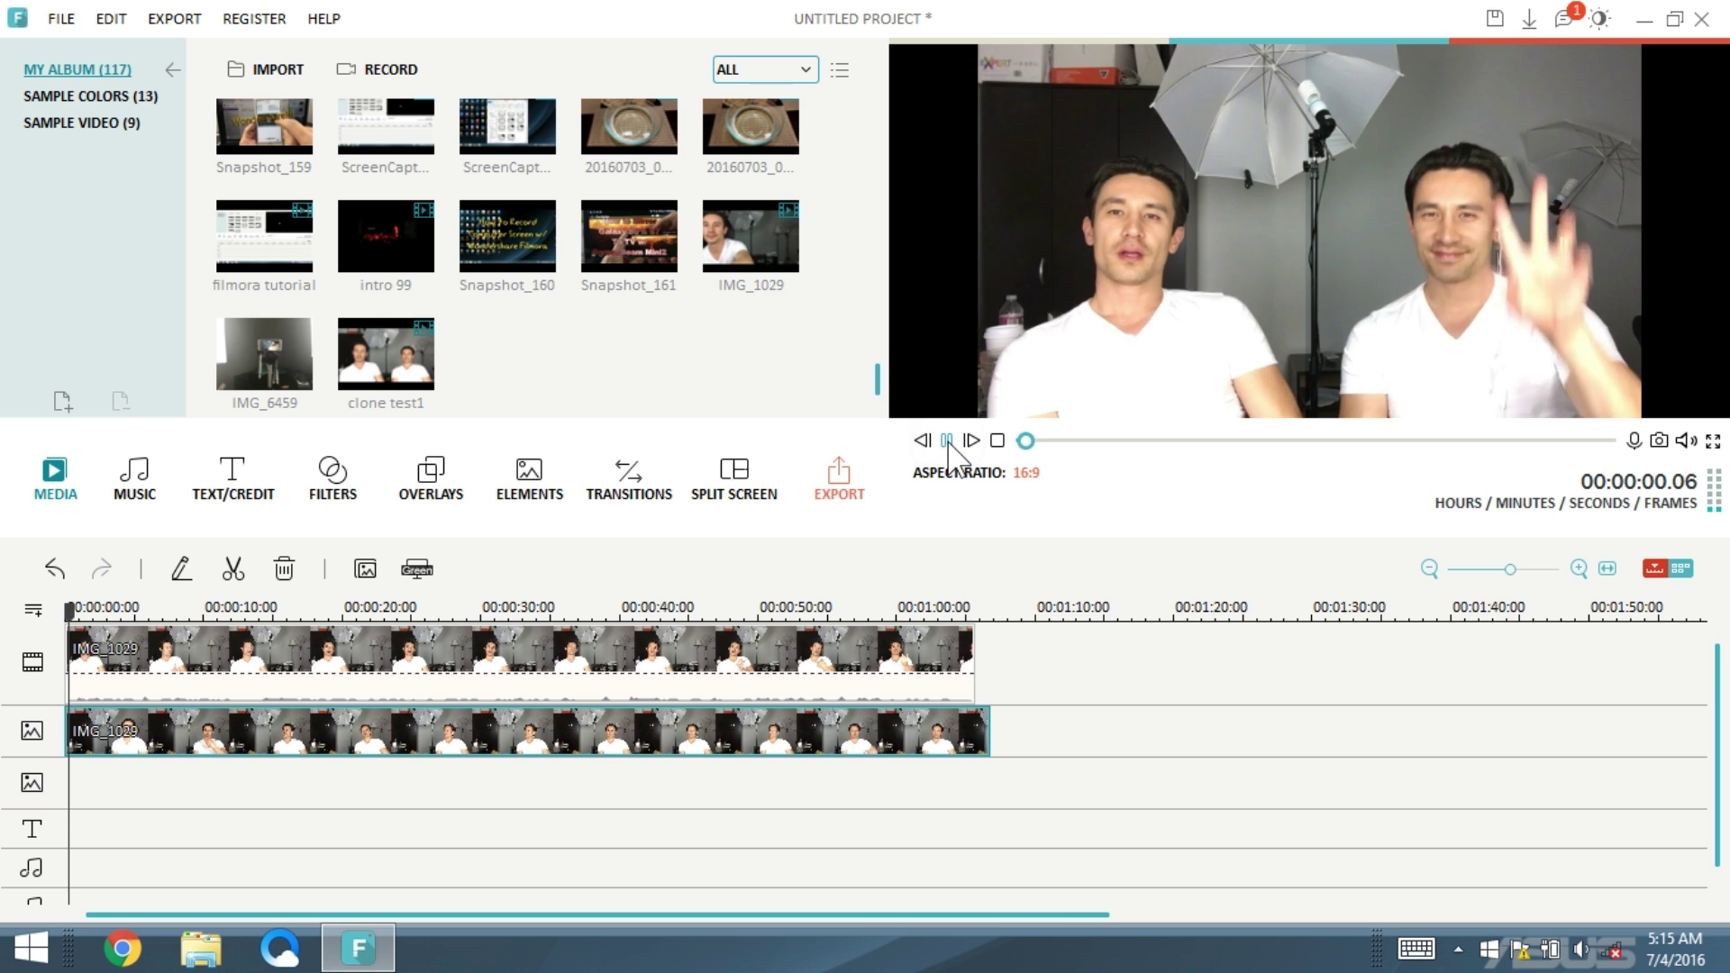
{"action": "left_click", "coordinate": [946, 440]}
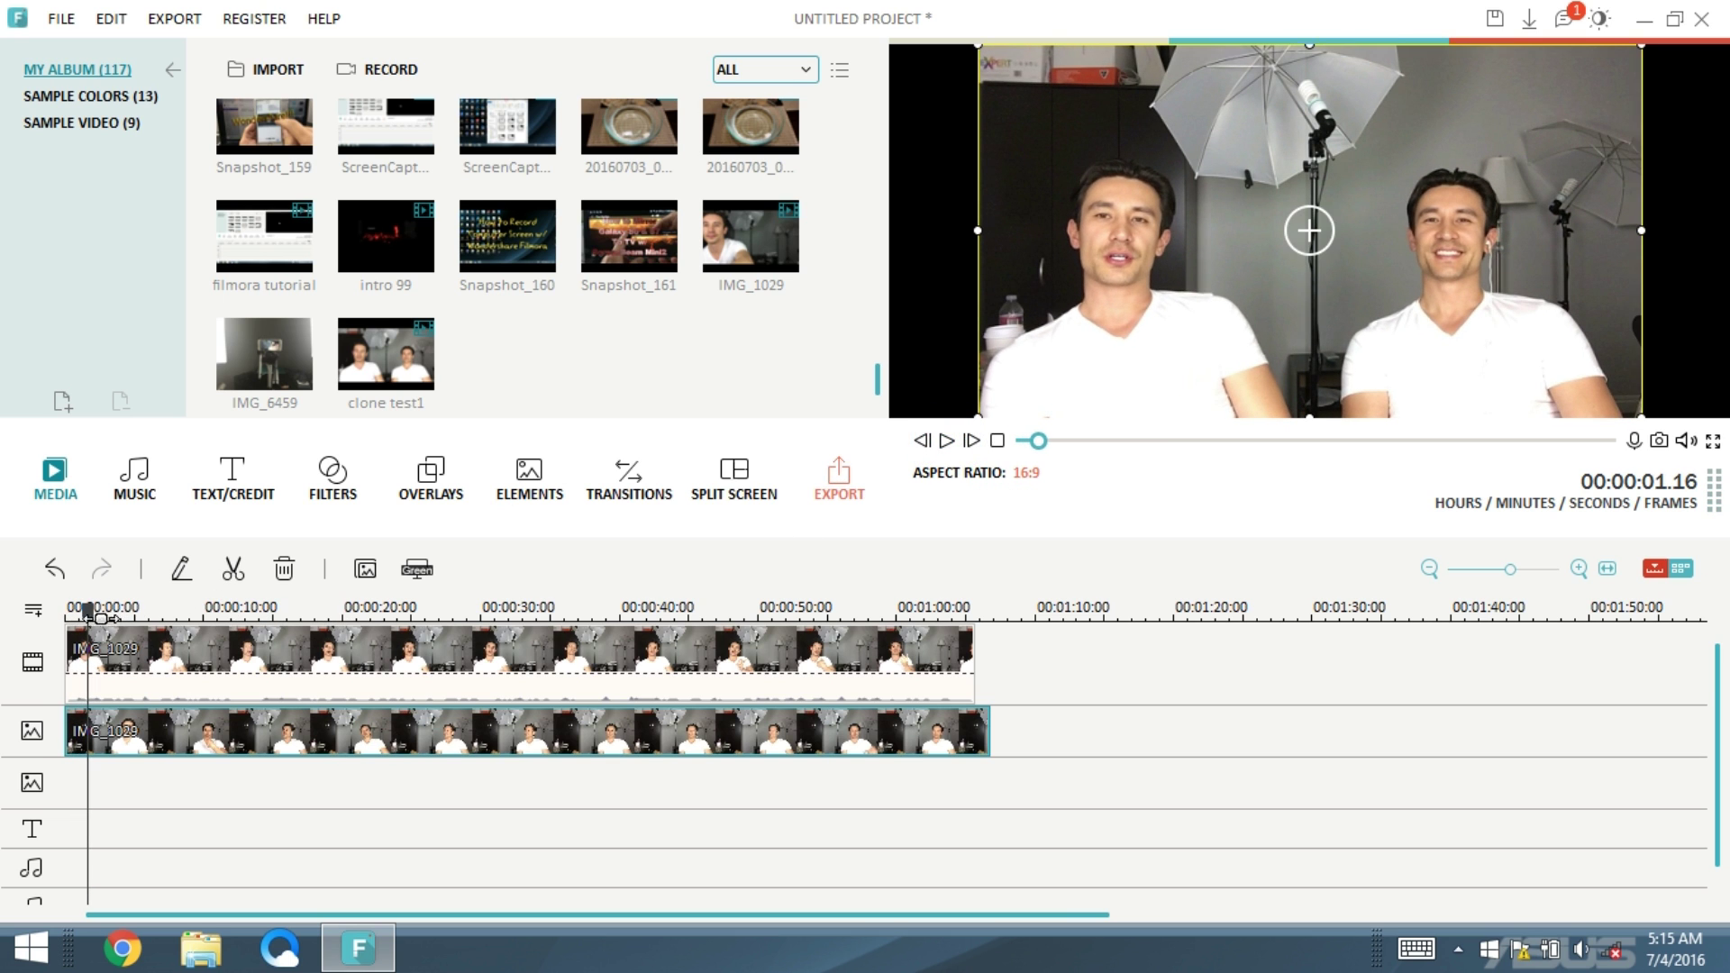
{"action": "left_click_drag", "start_coordinate": [93, 620], "coordinate": [78, 618]}
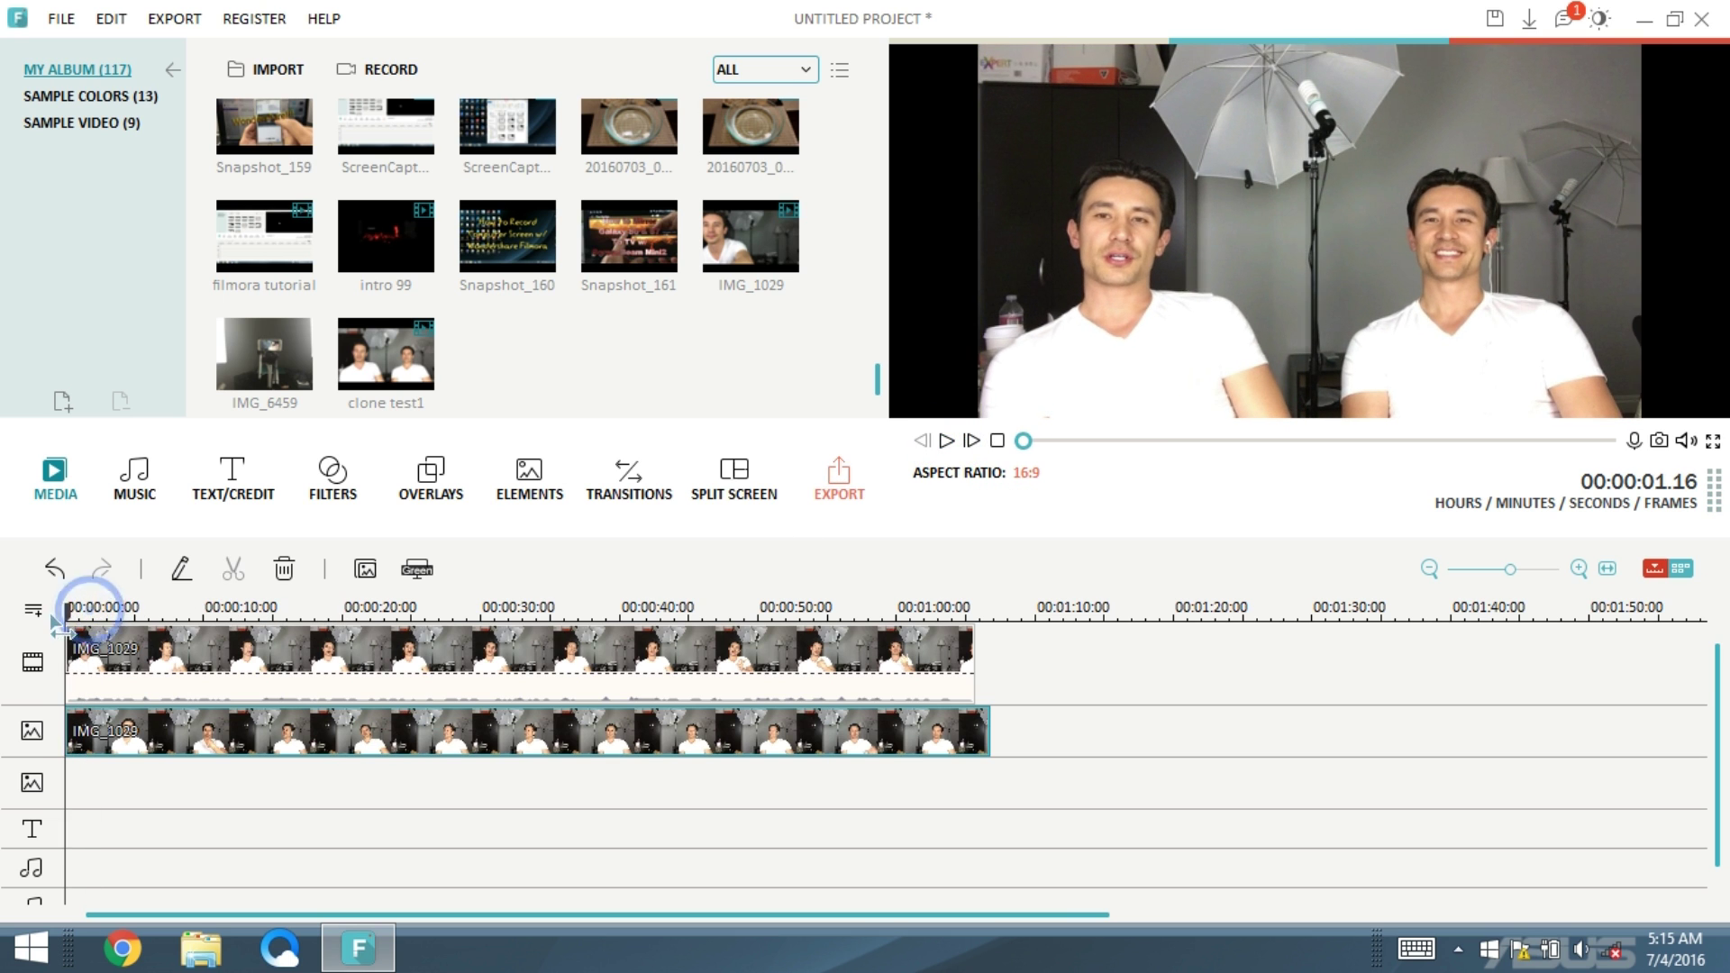
{"action": "left_click", "coordinate": [947, 441]}
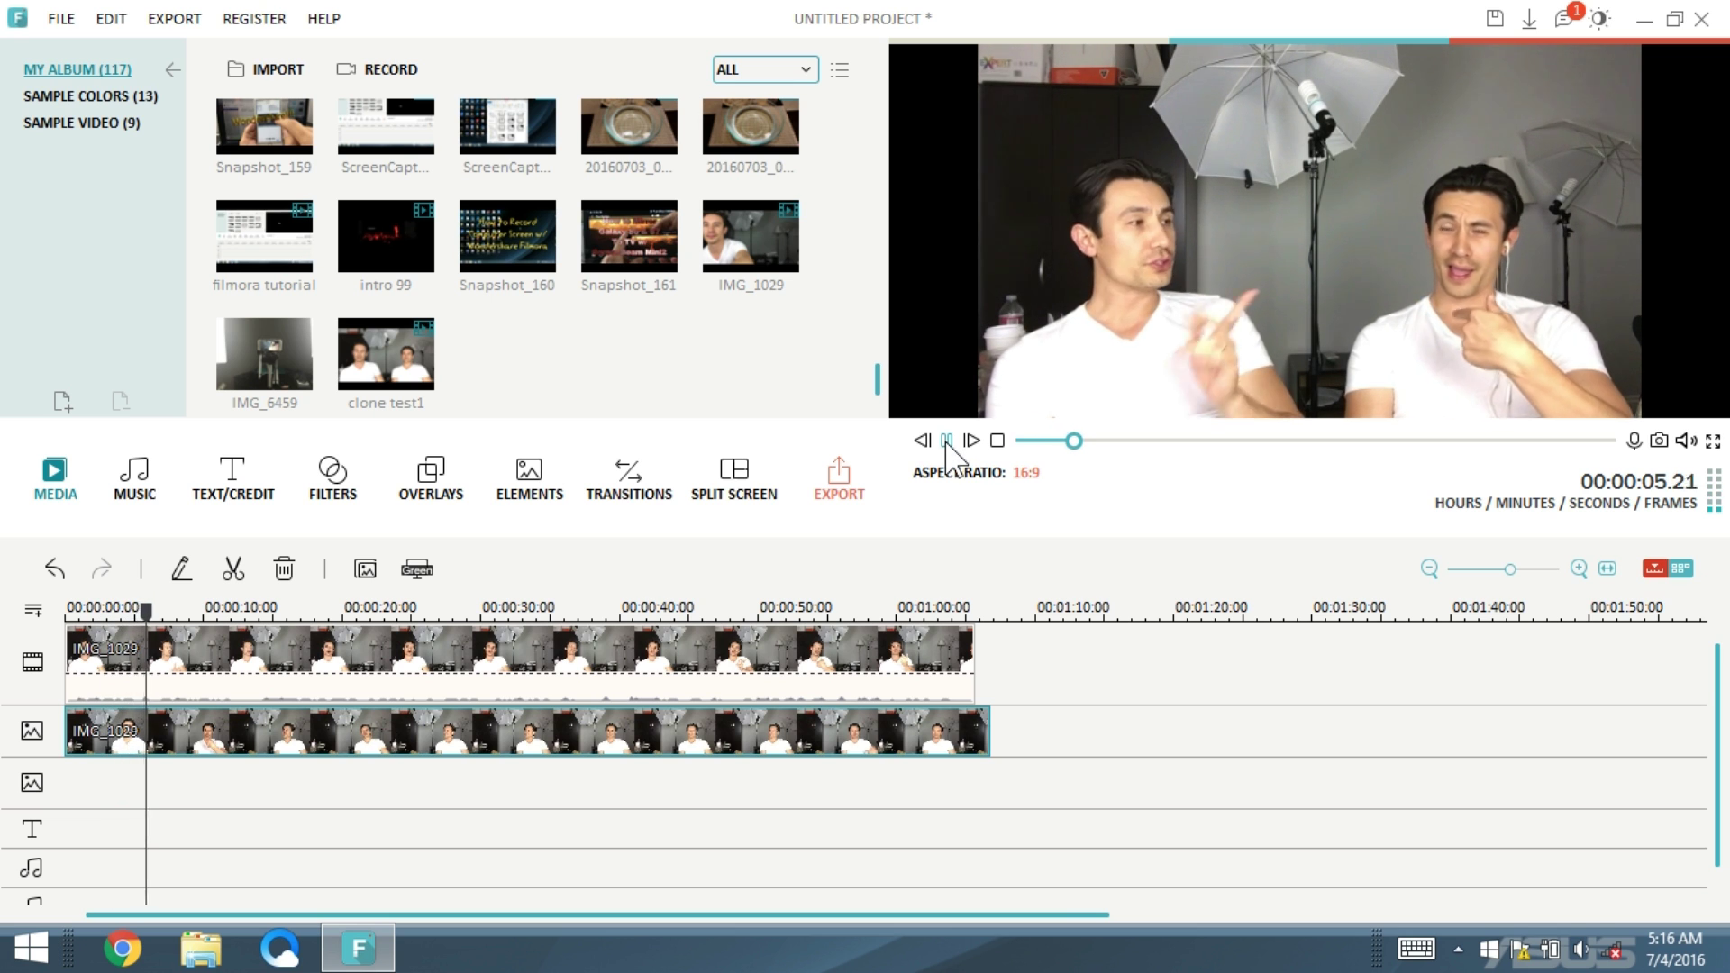
{"action": "left_click", "coordinate": [947, 441]}
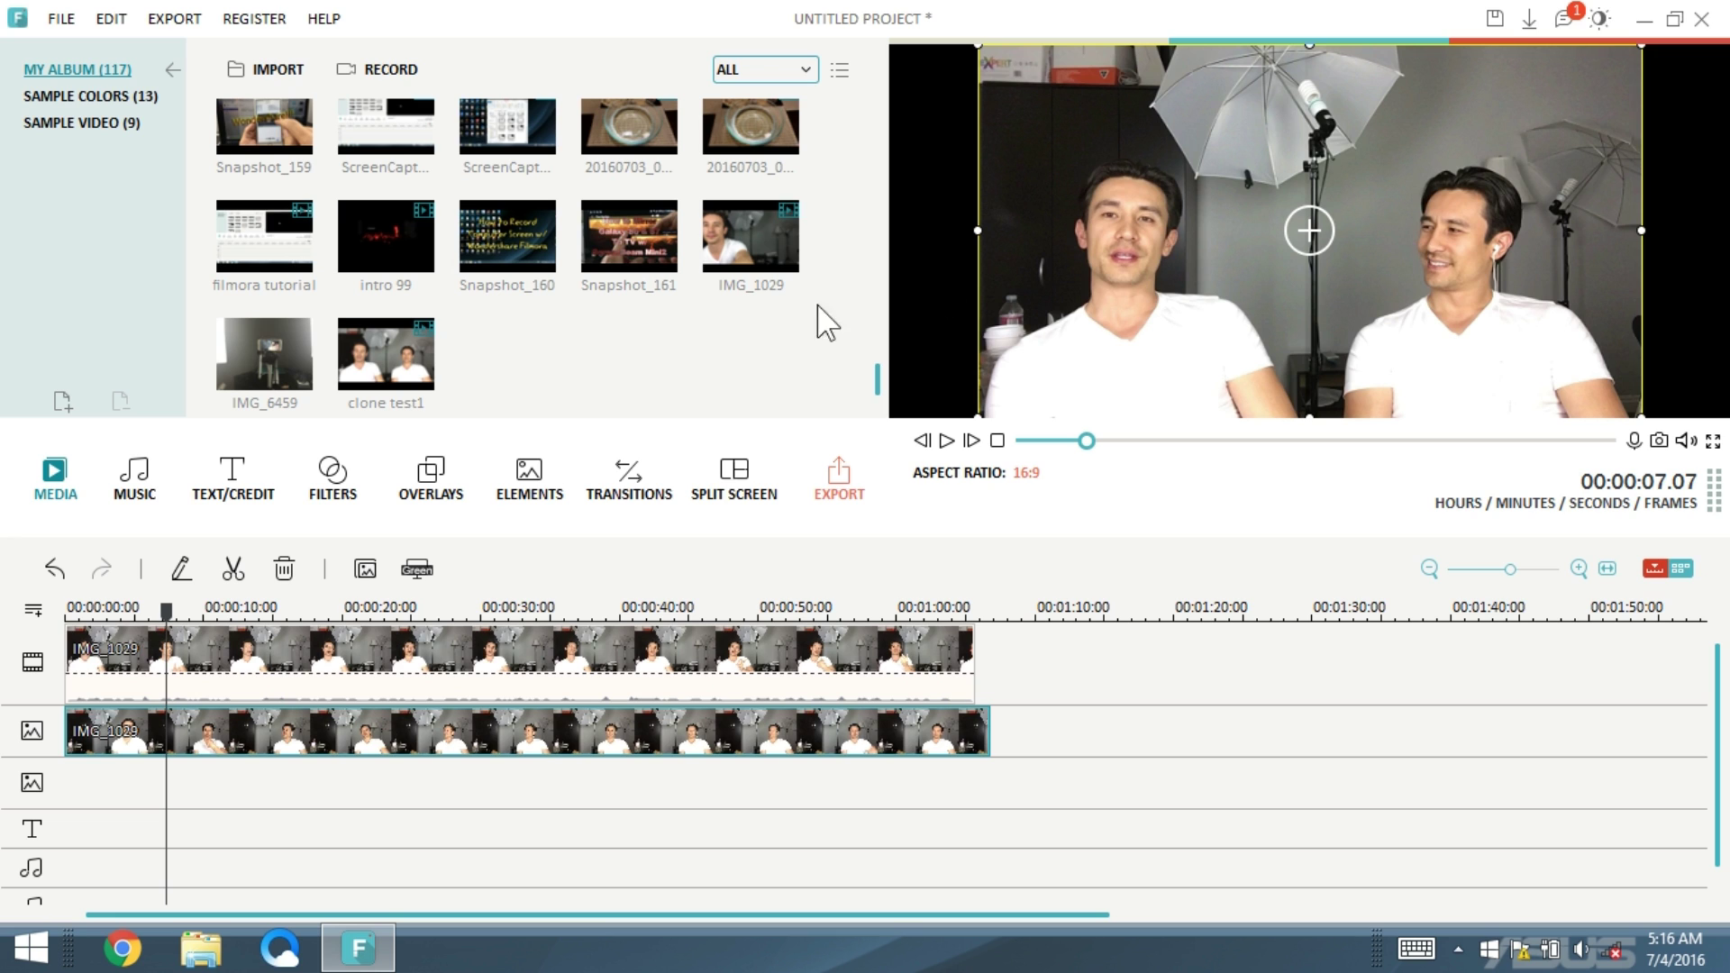
- Undo the overlay clip's last move and place the clip at the start of the timeline again
{"action": "left_click", "coordinate": [55, 571]}
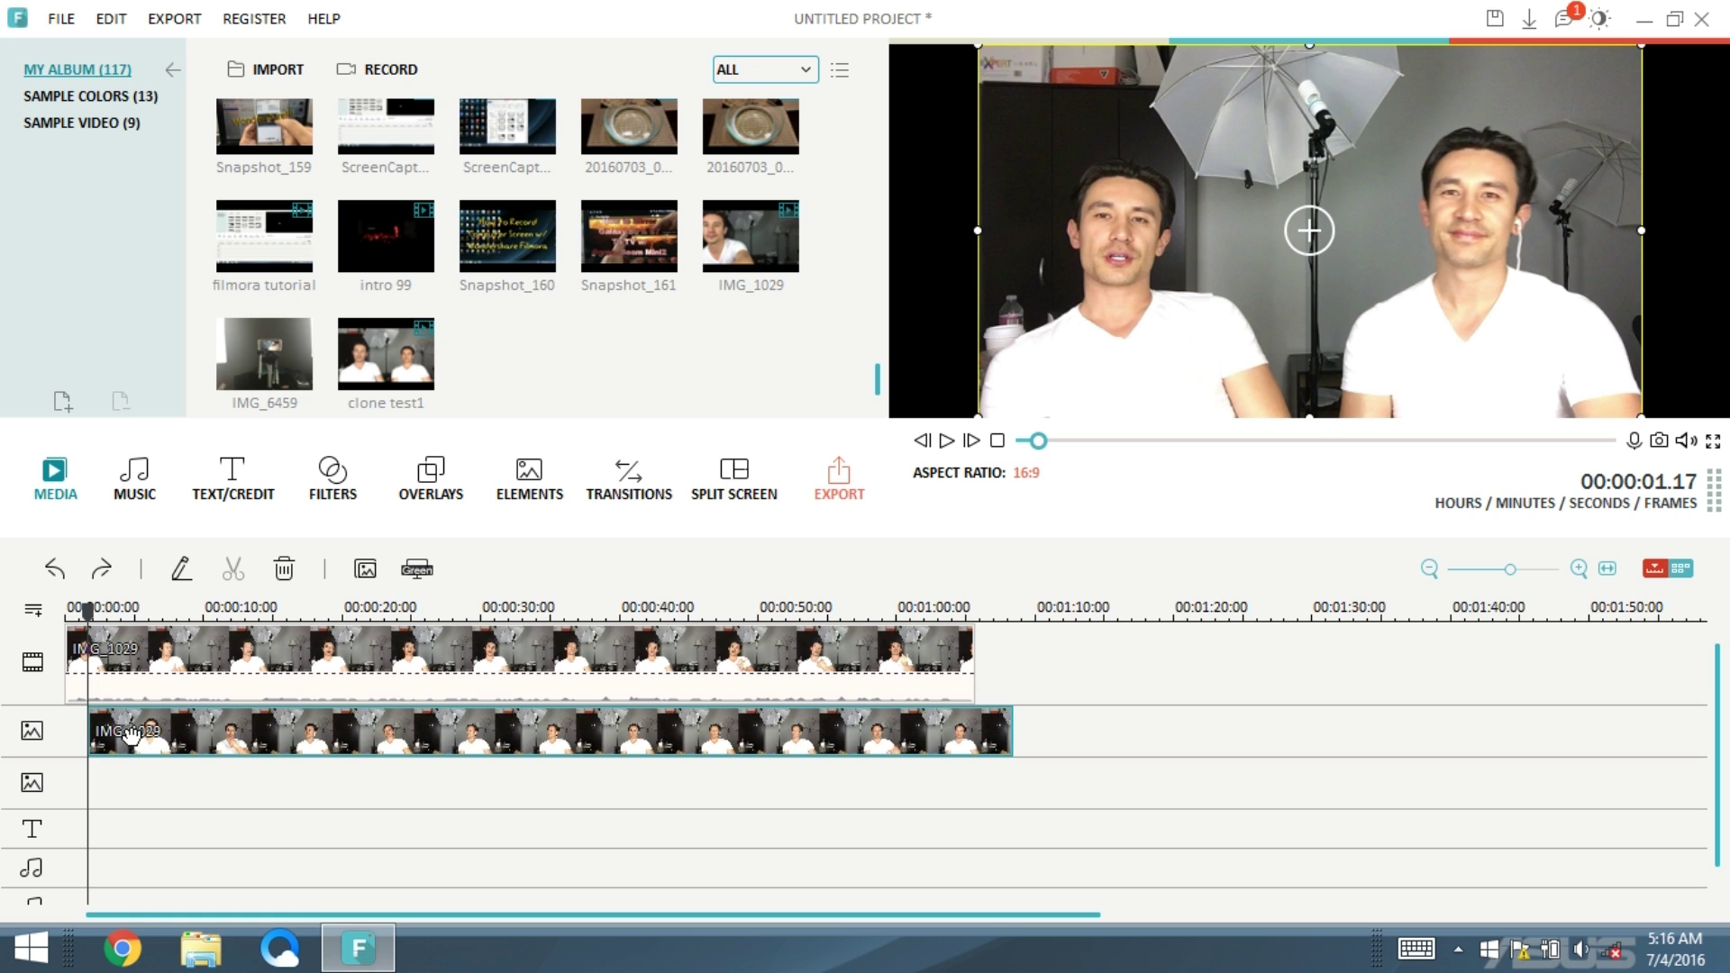
{"action": "left_click_drag", "start_coordinate": [89, 611], "coordinate": [93, 616]}
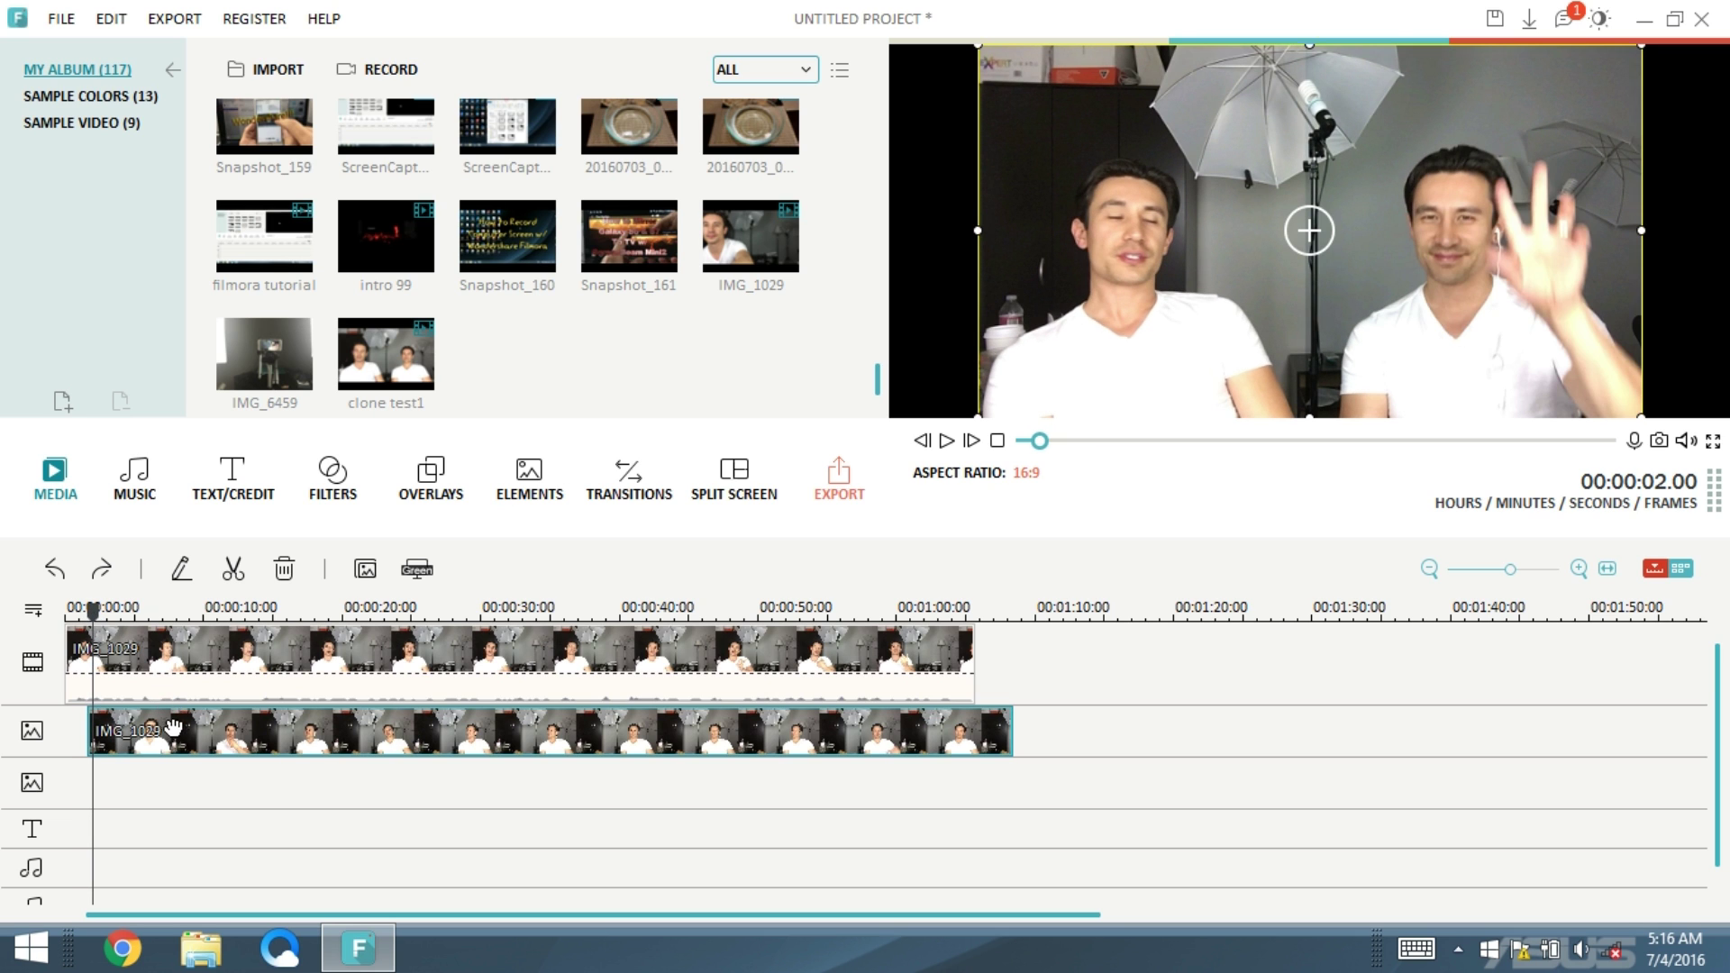
{"action": "left_click_drag", "start_coordinate": [174, 732], "coordinate": [152, 732]}
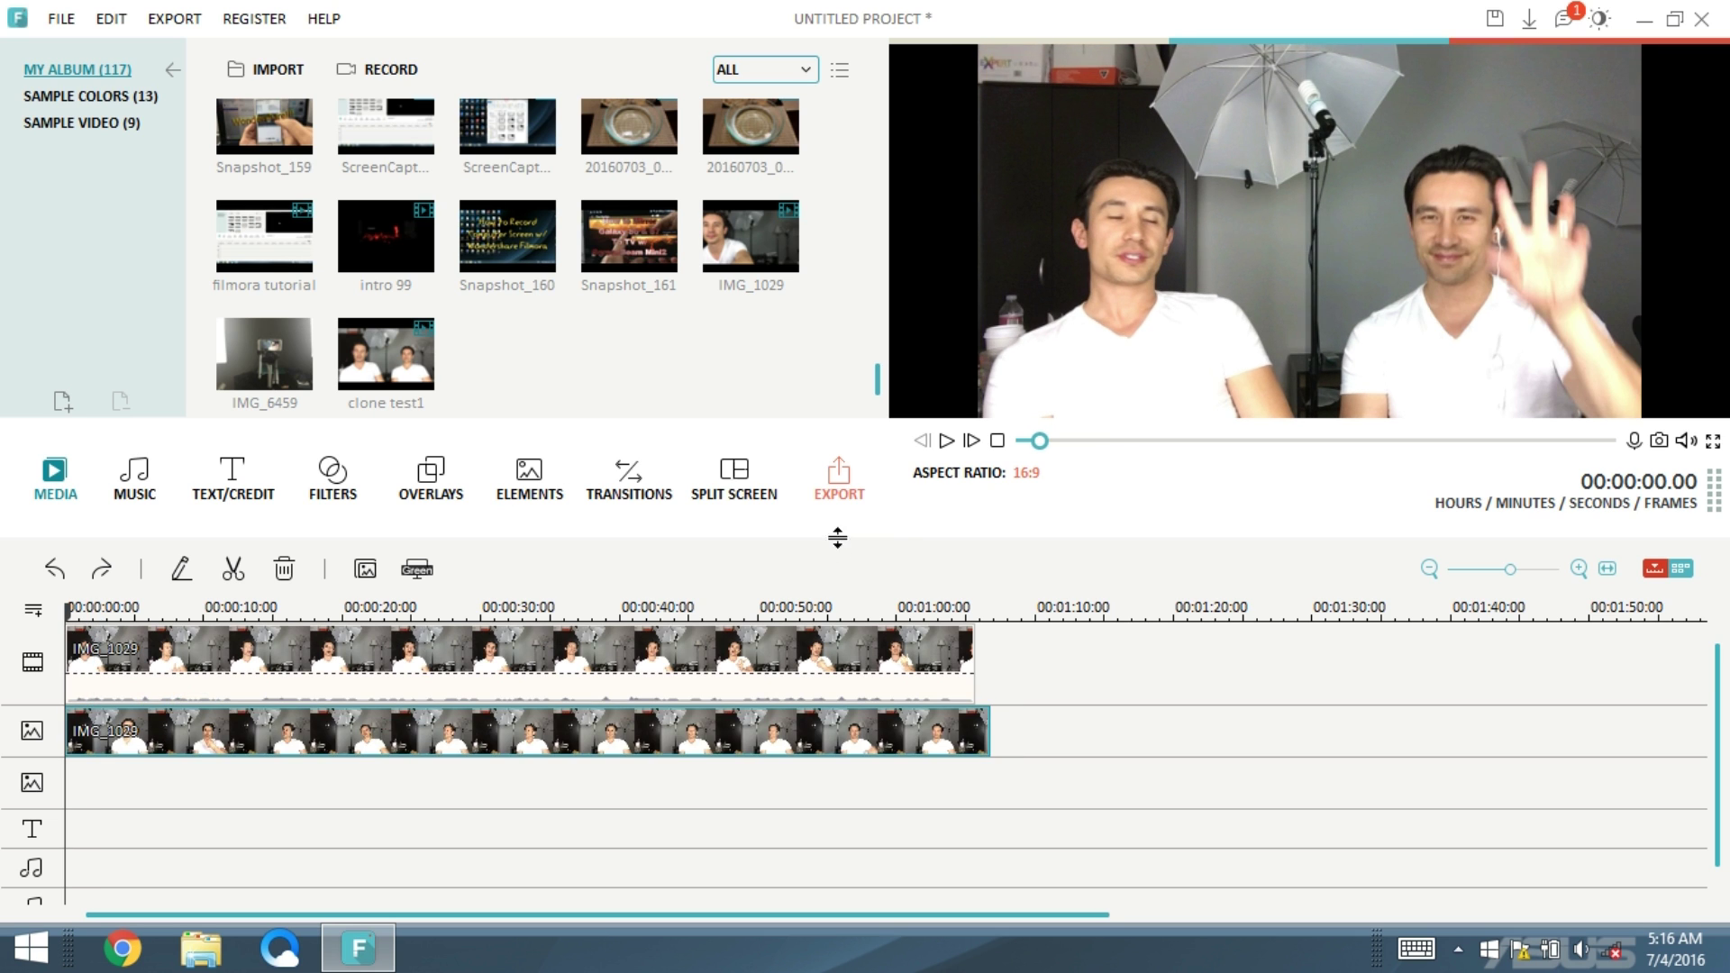
- Play the first ten seconds of the realigned composition to check that both men interact in sync
{"action": "left_click", "coordinate": [946, 441]}
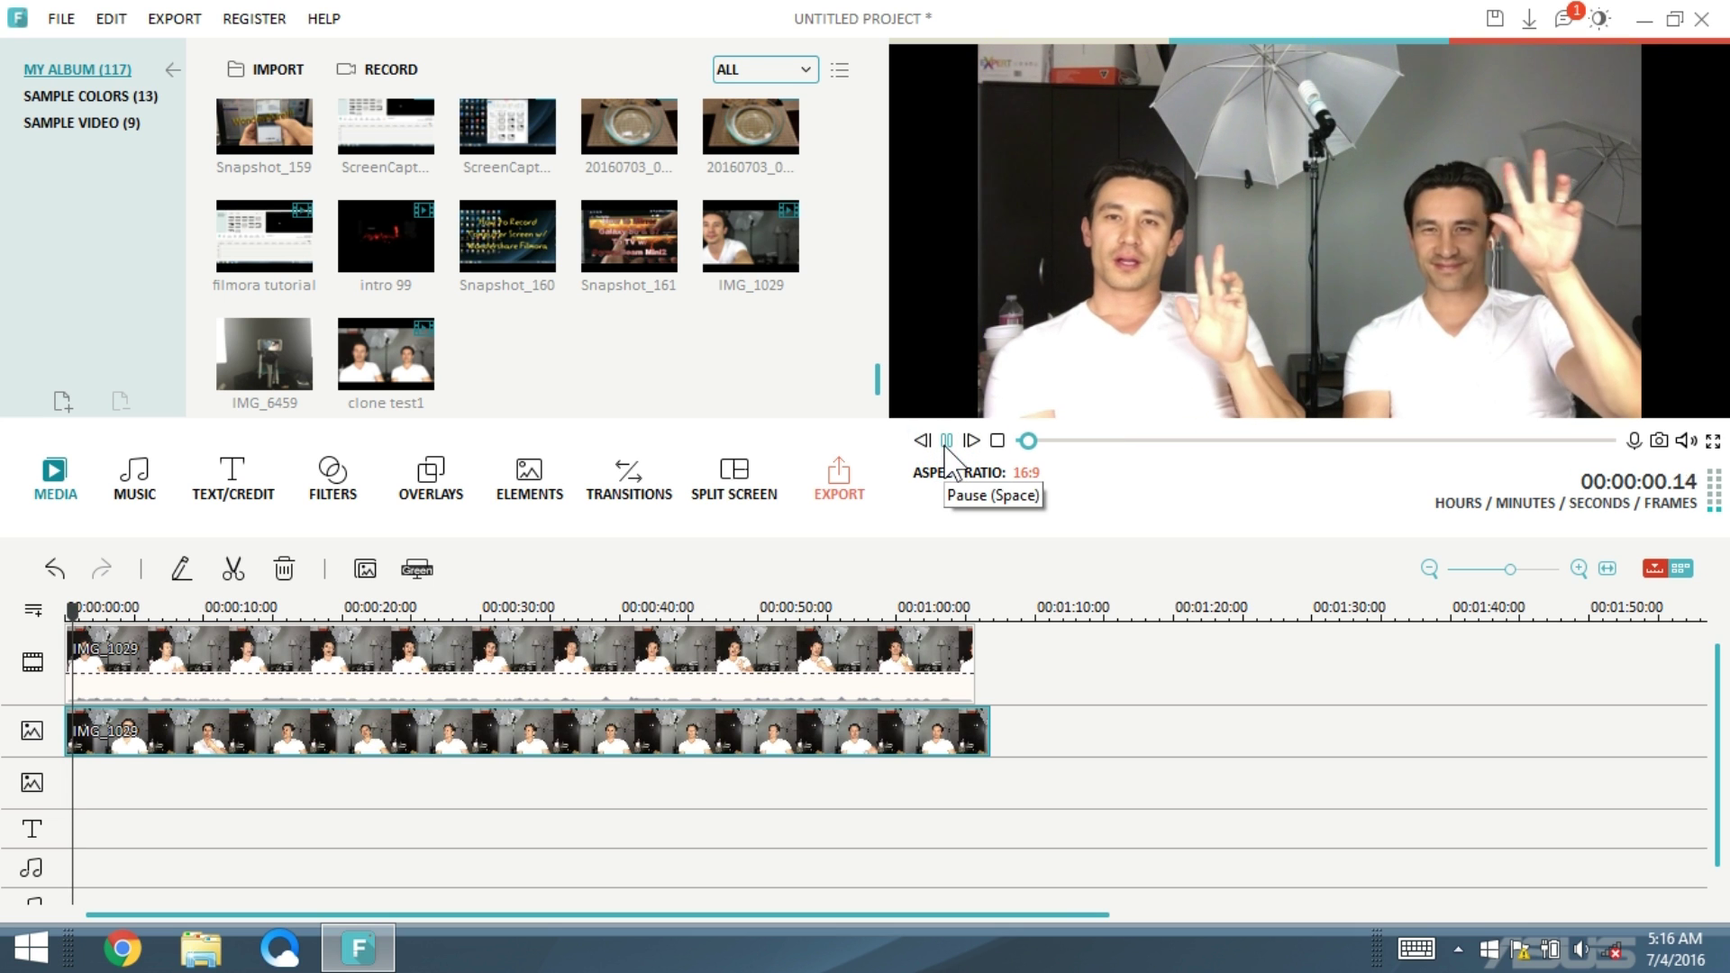
{"action": "left_click", "coordinate": [946, 441]}
{"action": "left_click", "coordinate": [947, 440]}
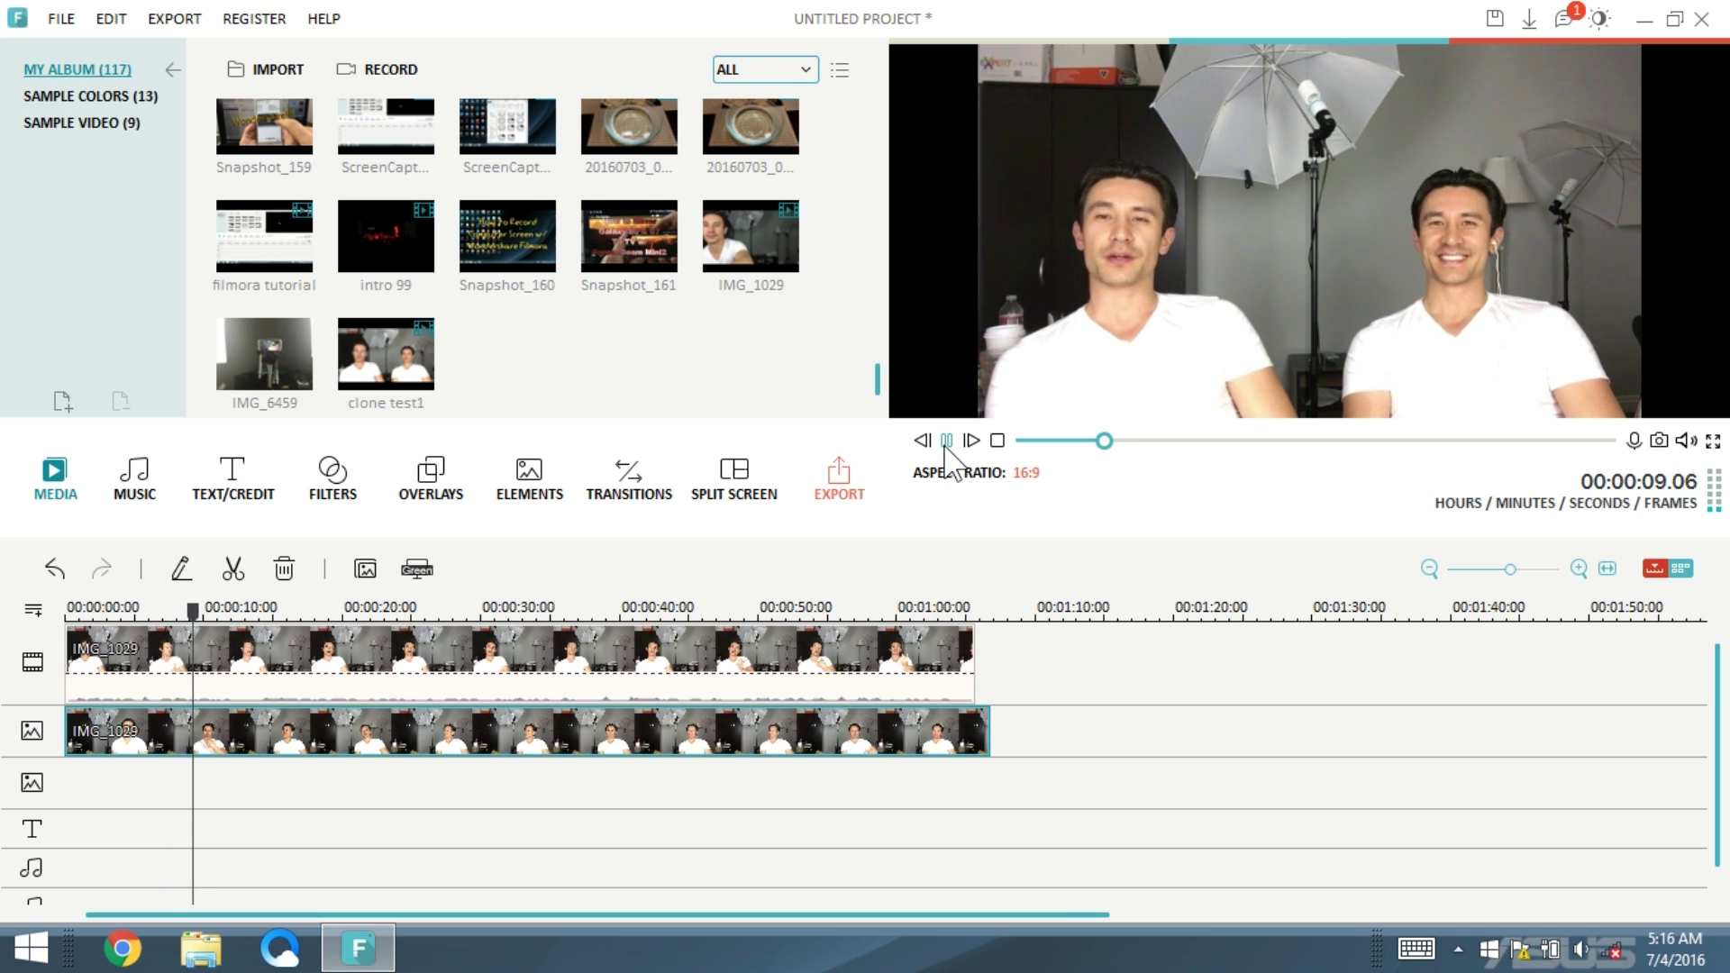
{"action": "left_click", "coordinate": [946, 440]}
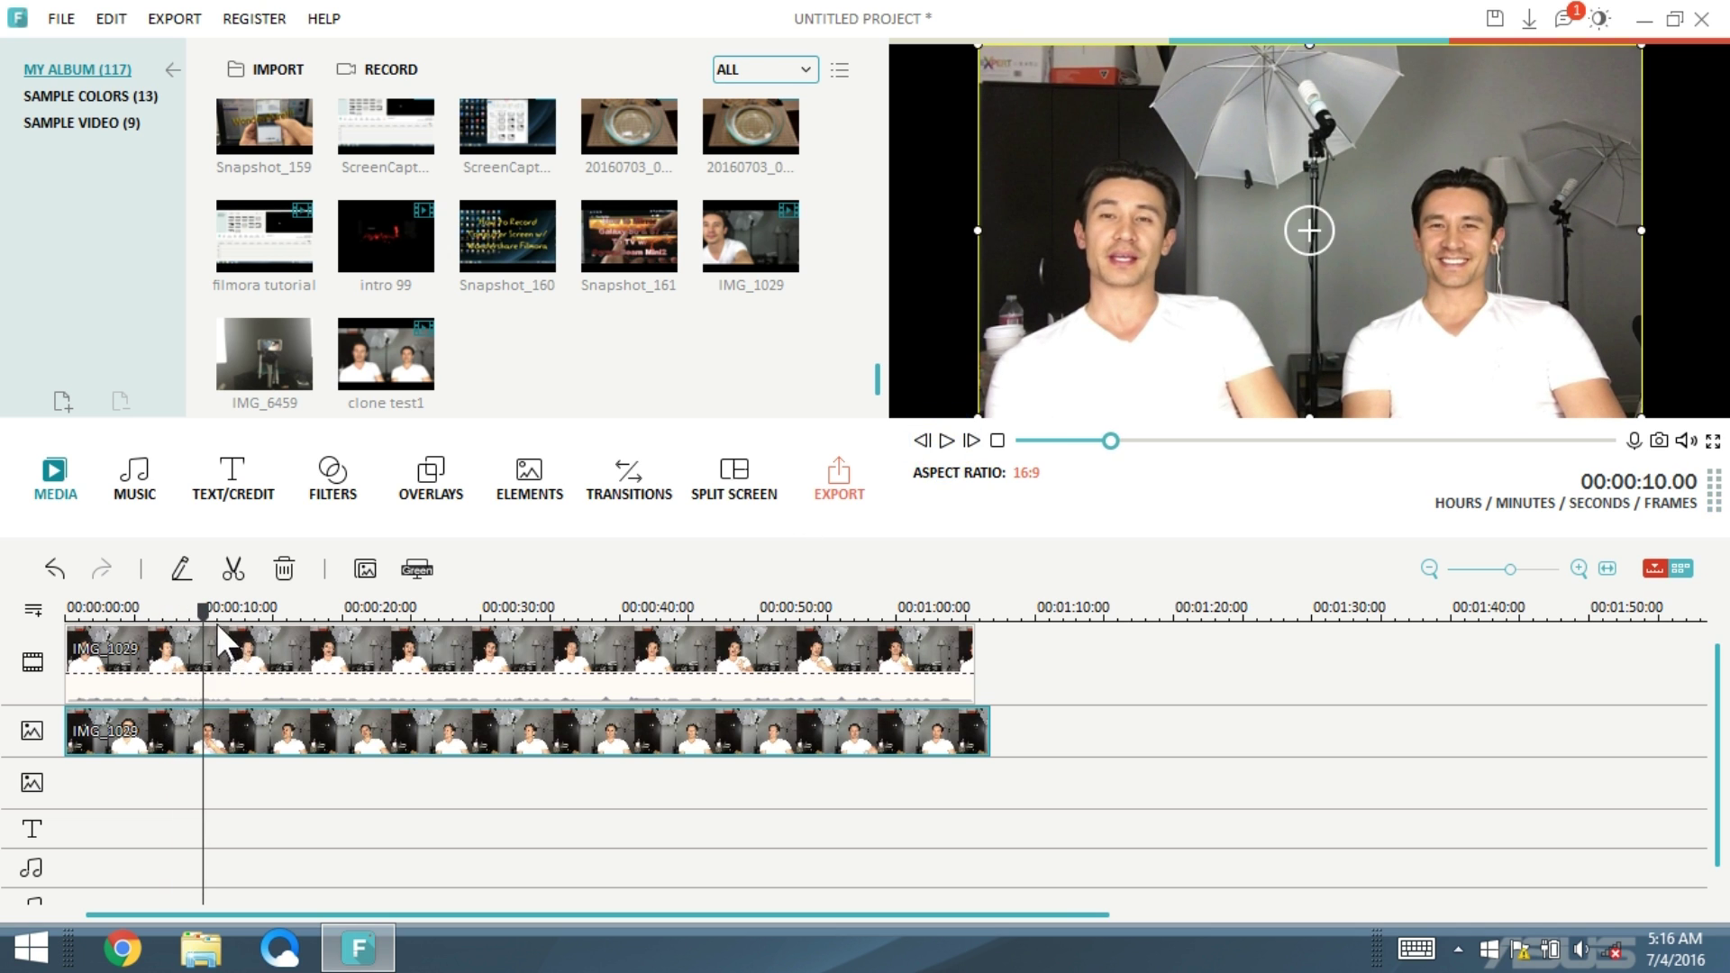
- Play the end of the composition and pause at 00:01:05.01, where the man points at the camera
{"action": "left_click_drag", "start_coordinate": [202, 620], "coordinate": [959, 642]}
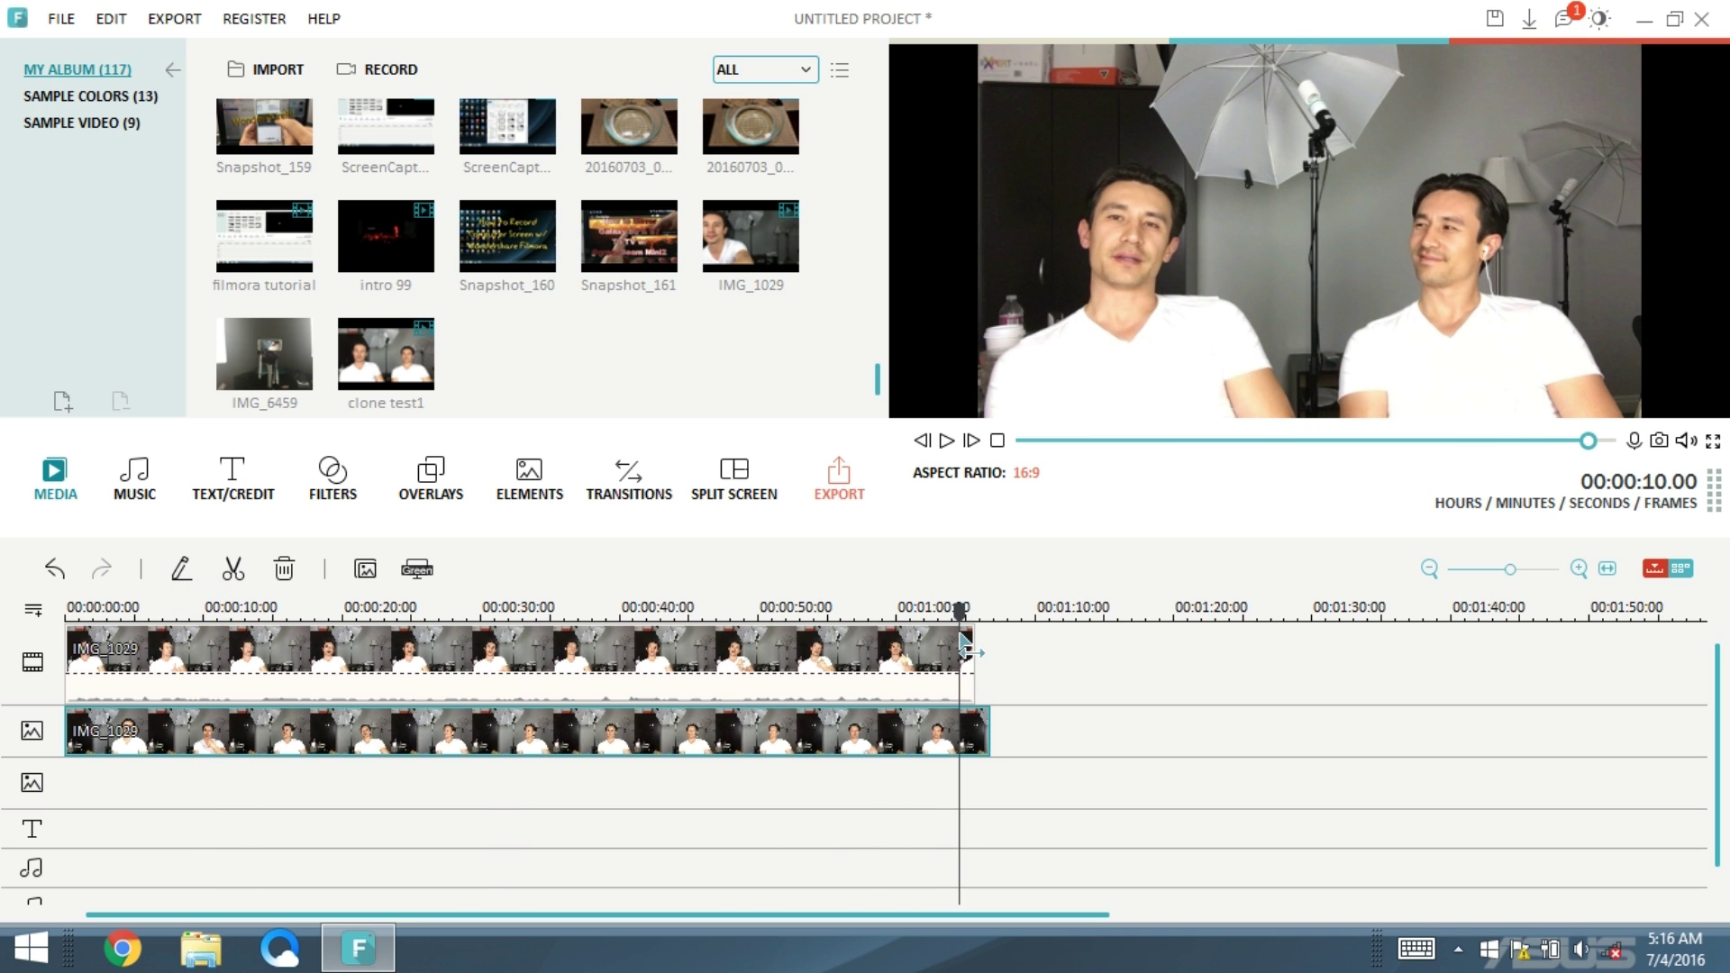
{"action": "left_click", "coordinate": [947, 440]}
{"action": "left_click", "coordinate": [946, 440]}
{"action": "left_click_drag", "start_coordinate": [975, 615], "coordinate": [927, 613]}
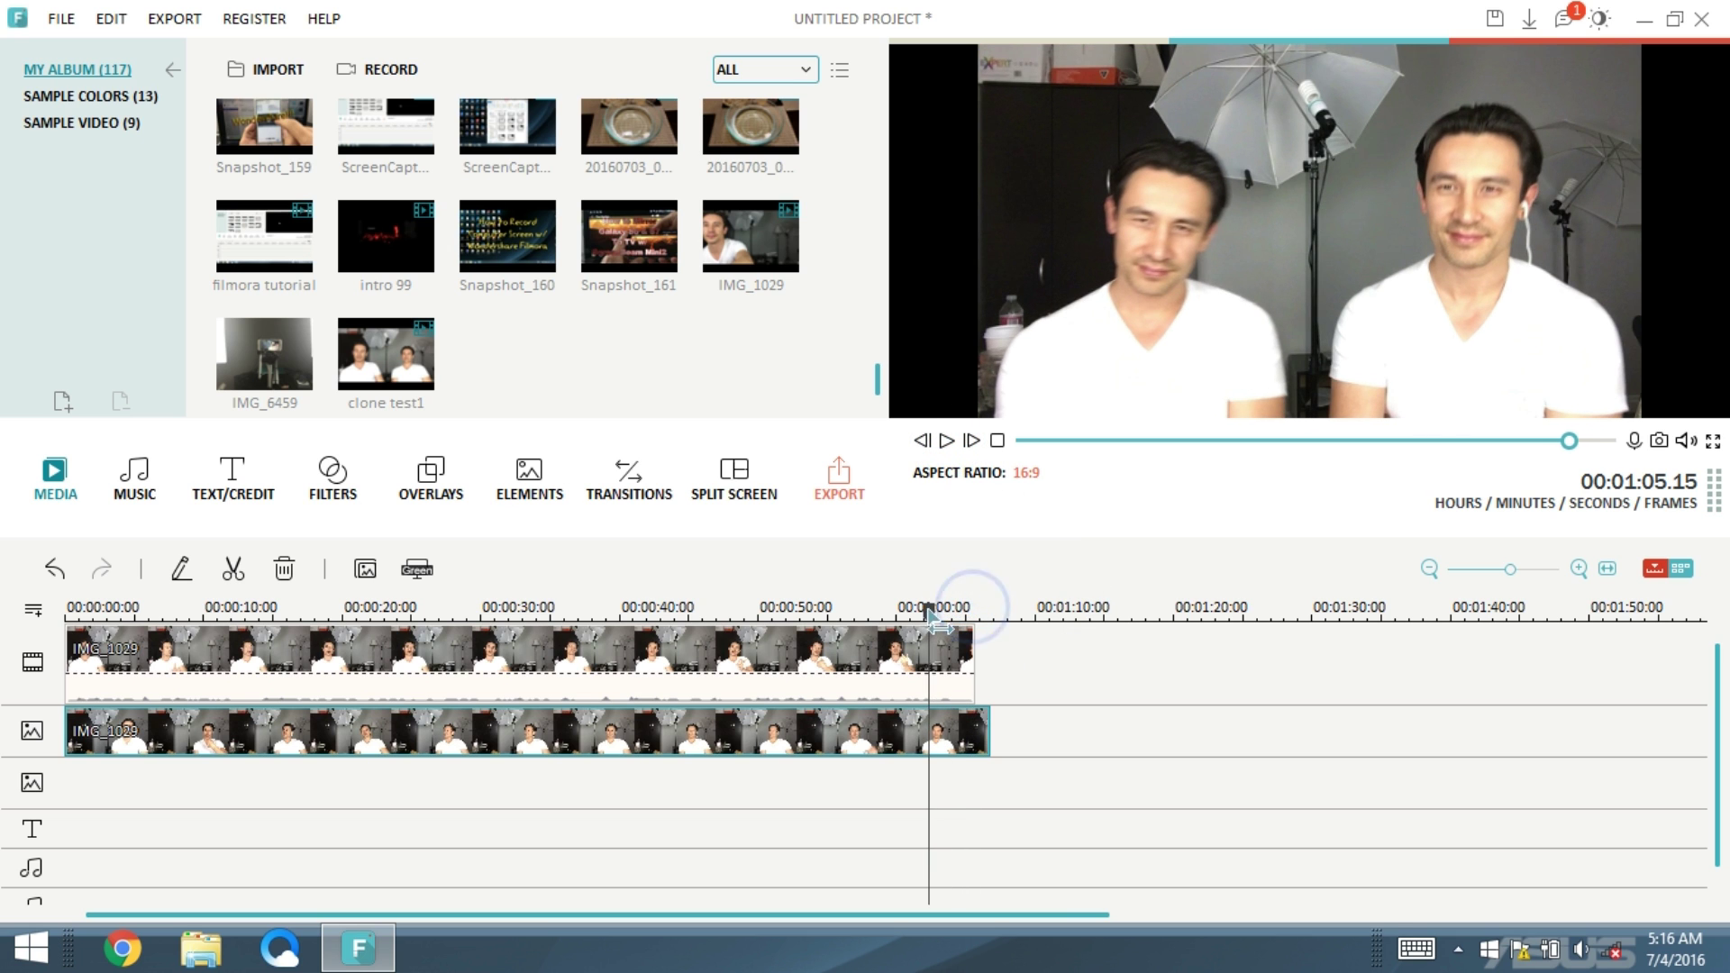
{"action": "left_click", "coordinate": [946, 440]}
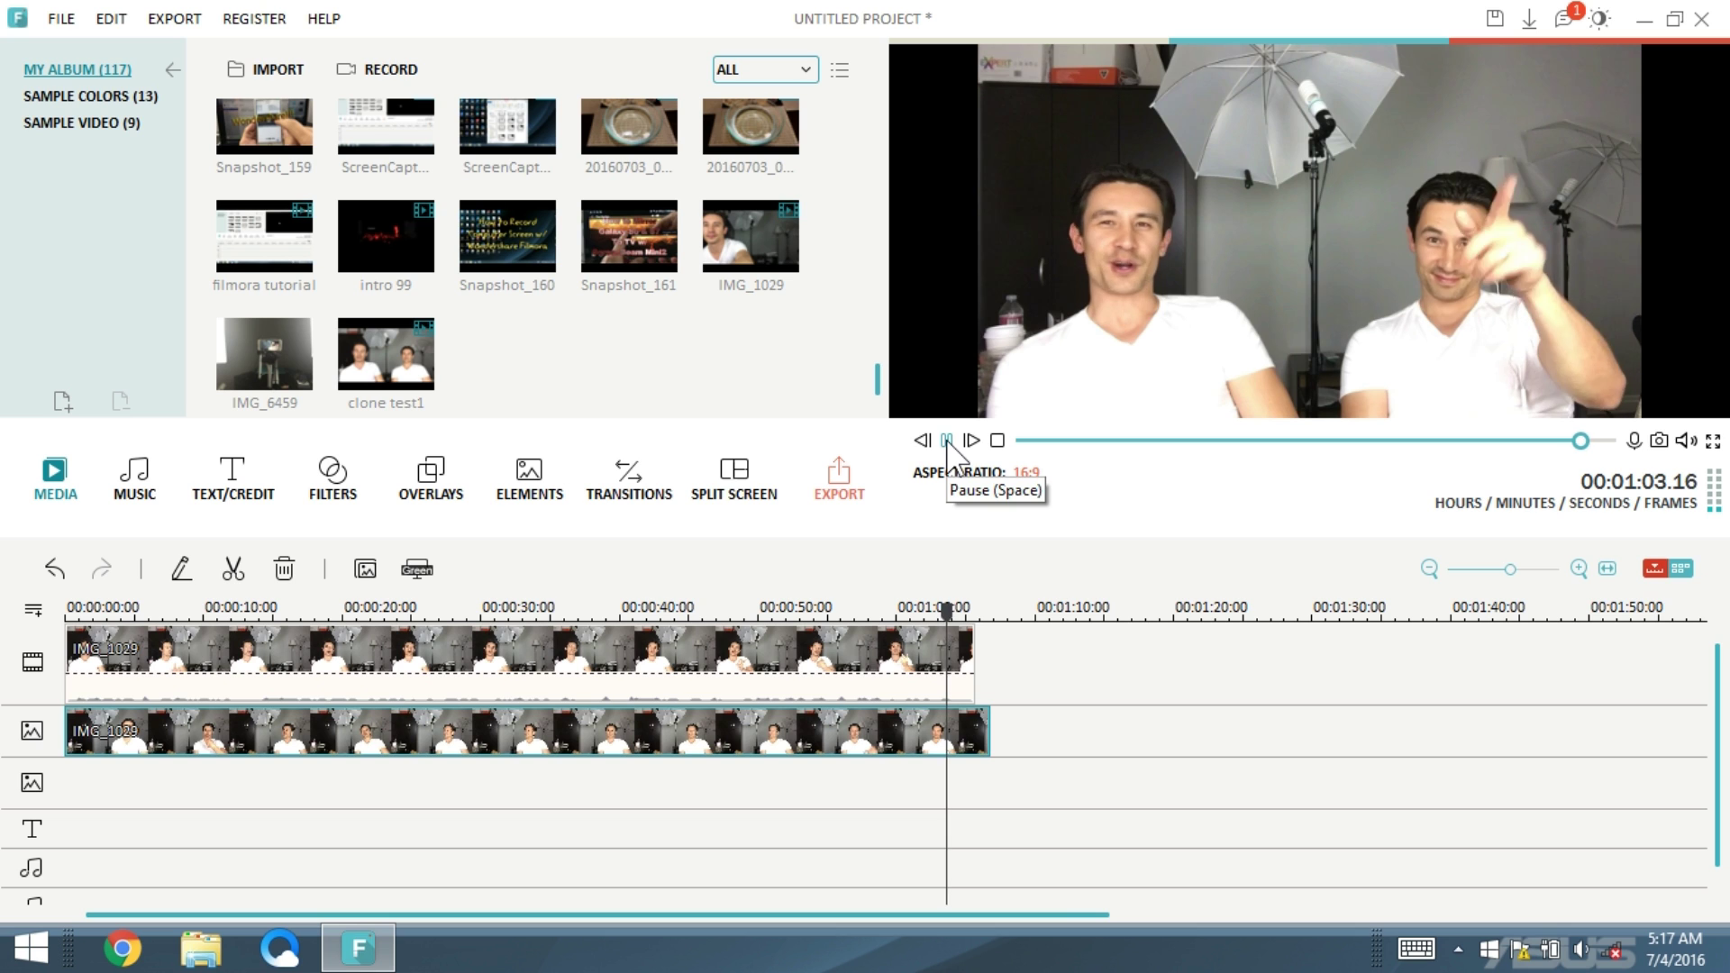
{"action": "left_click", "coordinate": [946, 441]}
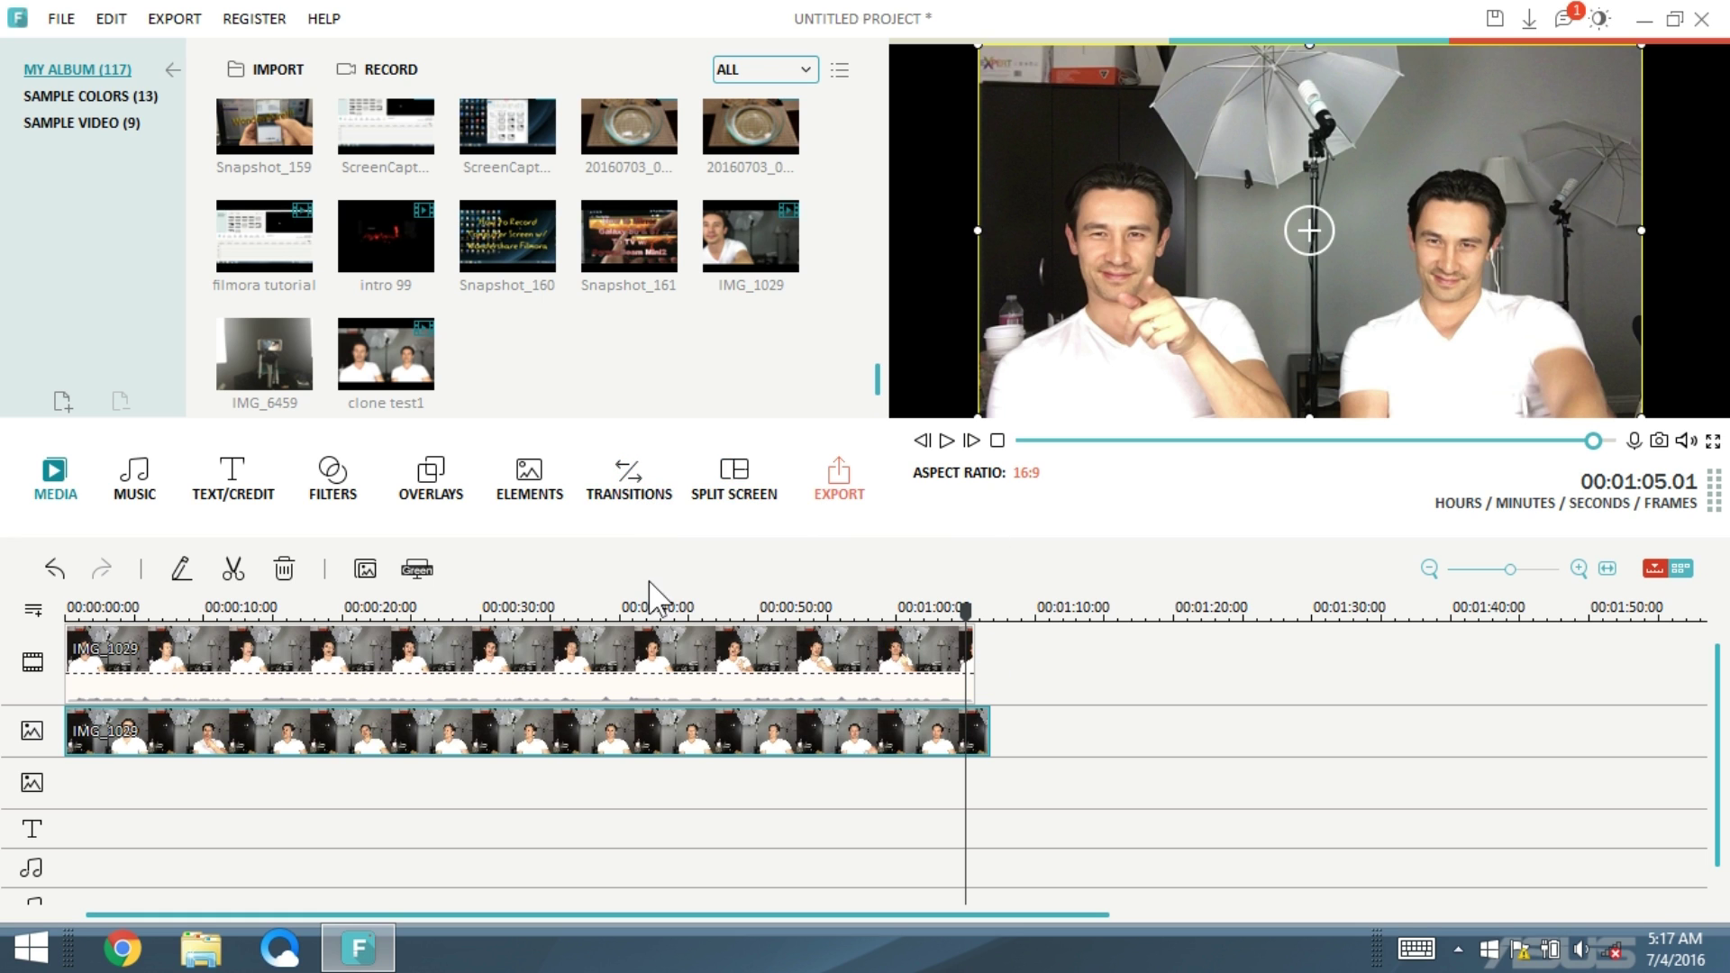
- Split both the main IMG_1029 clip and its overlay copy at 00:01:05.01
{"action": "left_click", "coordinate": [871, 674]}
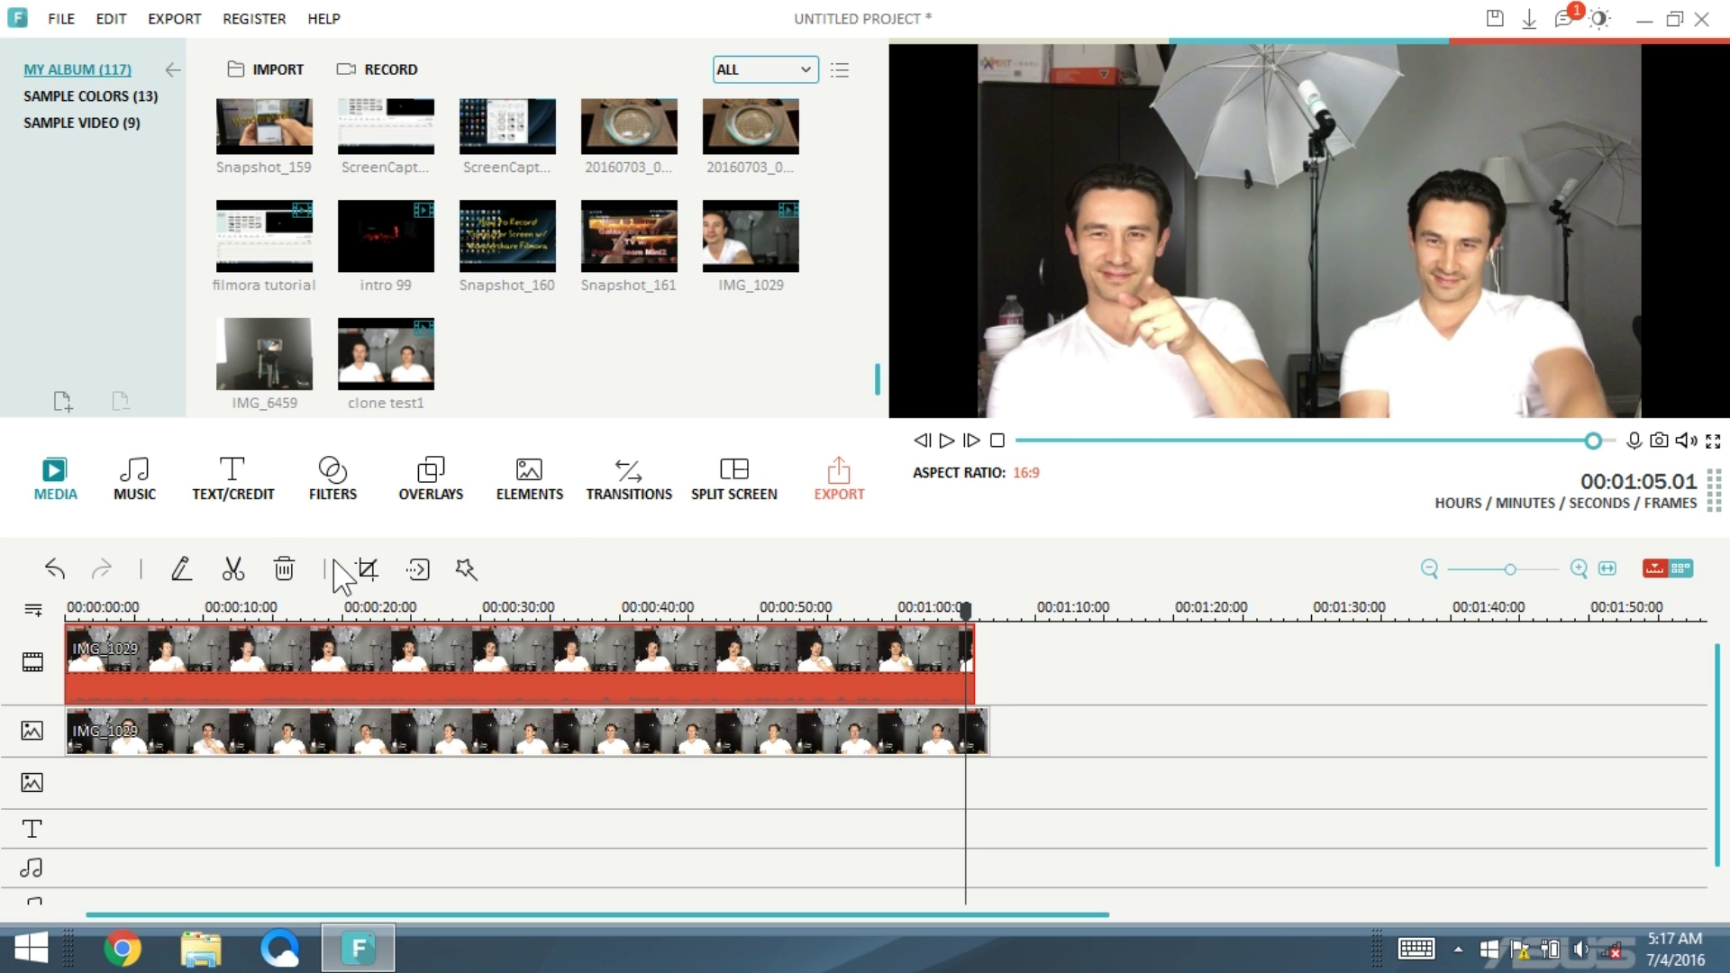
{"action": "left_click", "coordinate": [234, 580]}
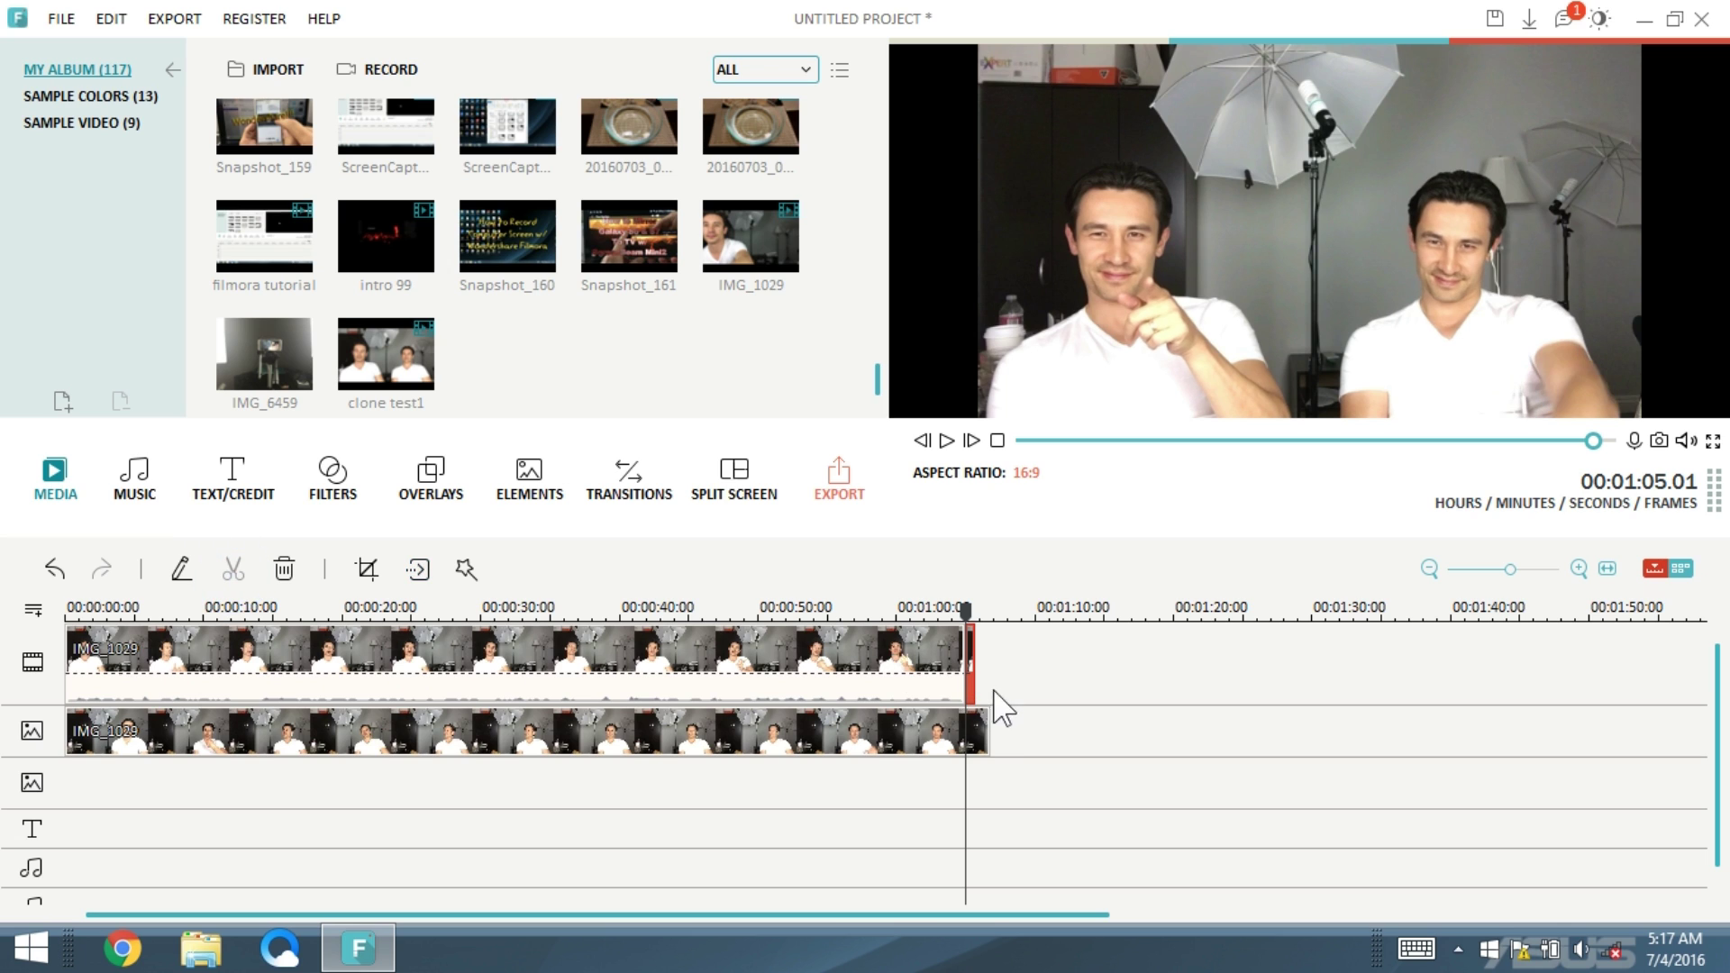
{"action": "left_click", "coordinate": [917, 734]}
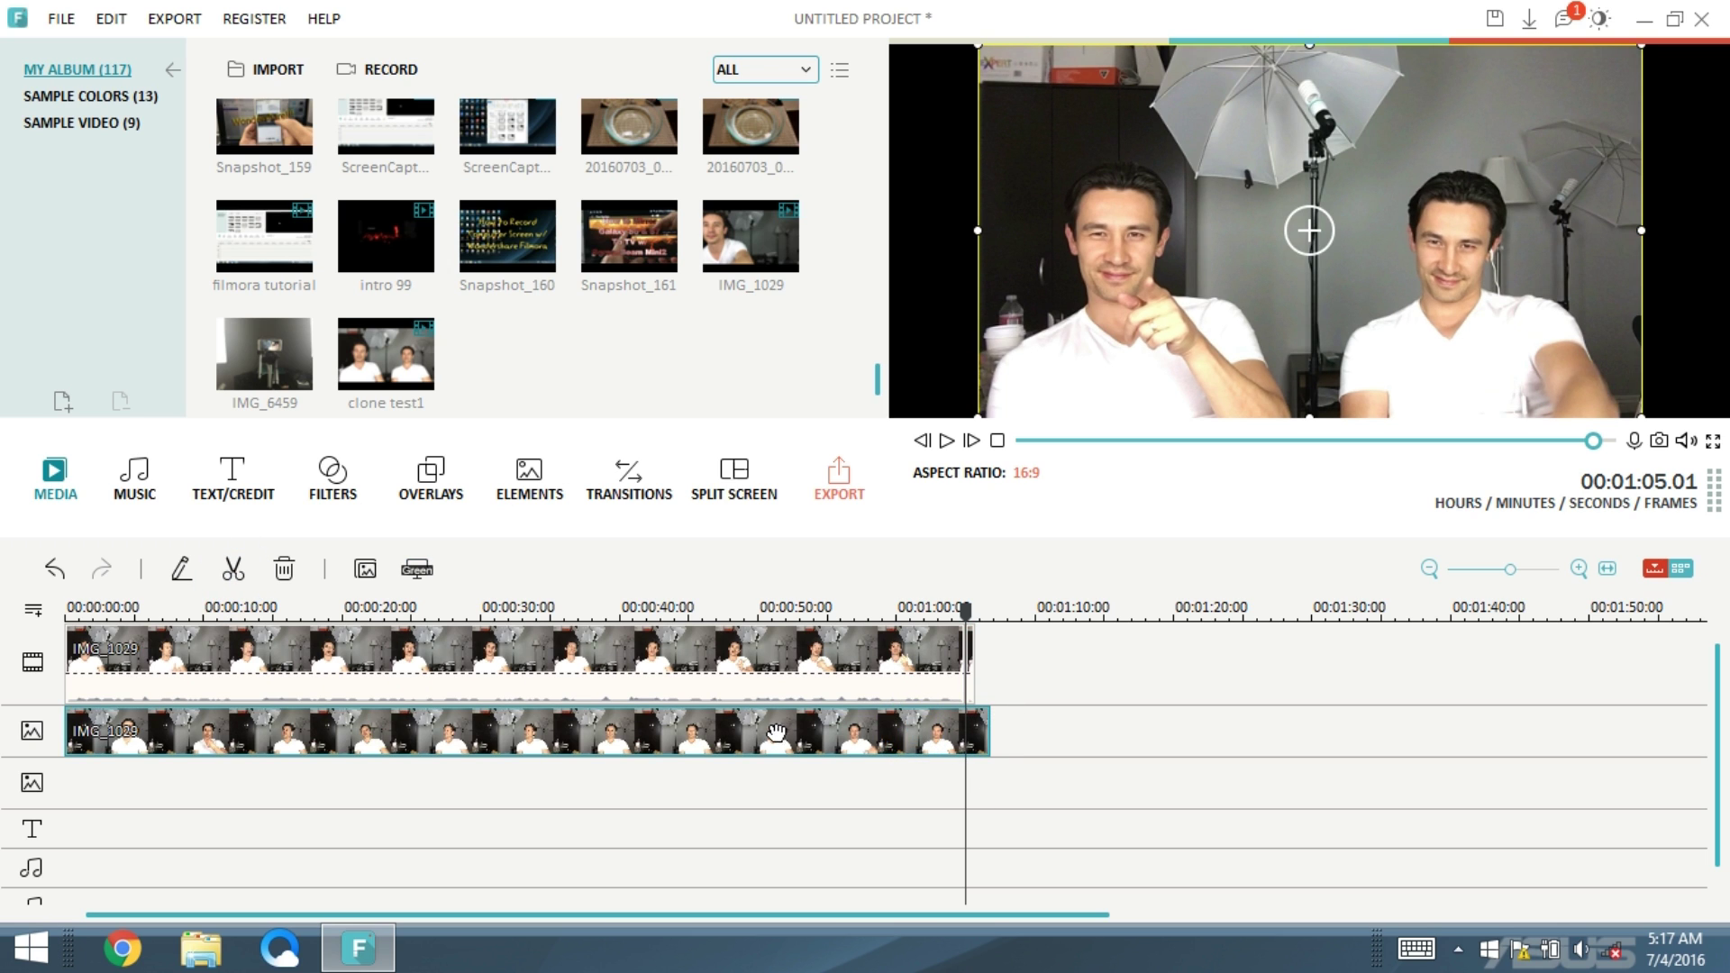
{"action": "left_click", "coordinate": [234, 569]}
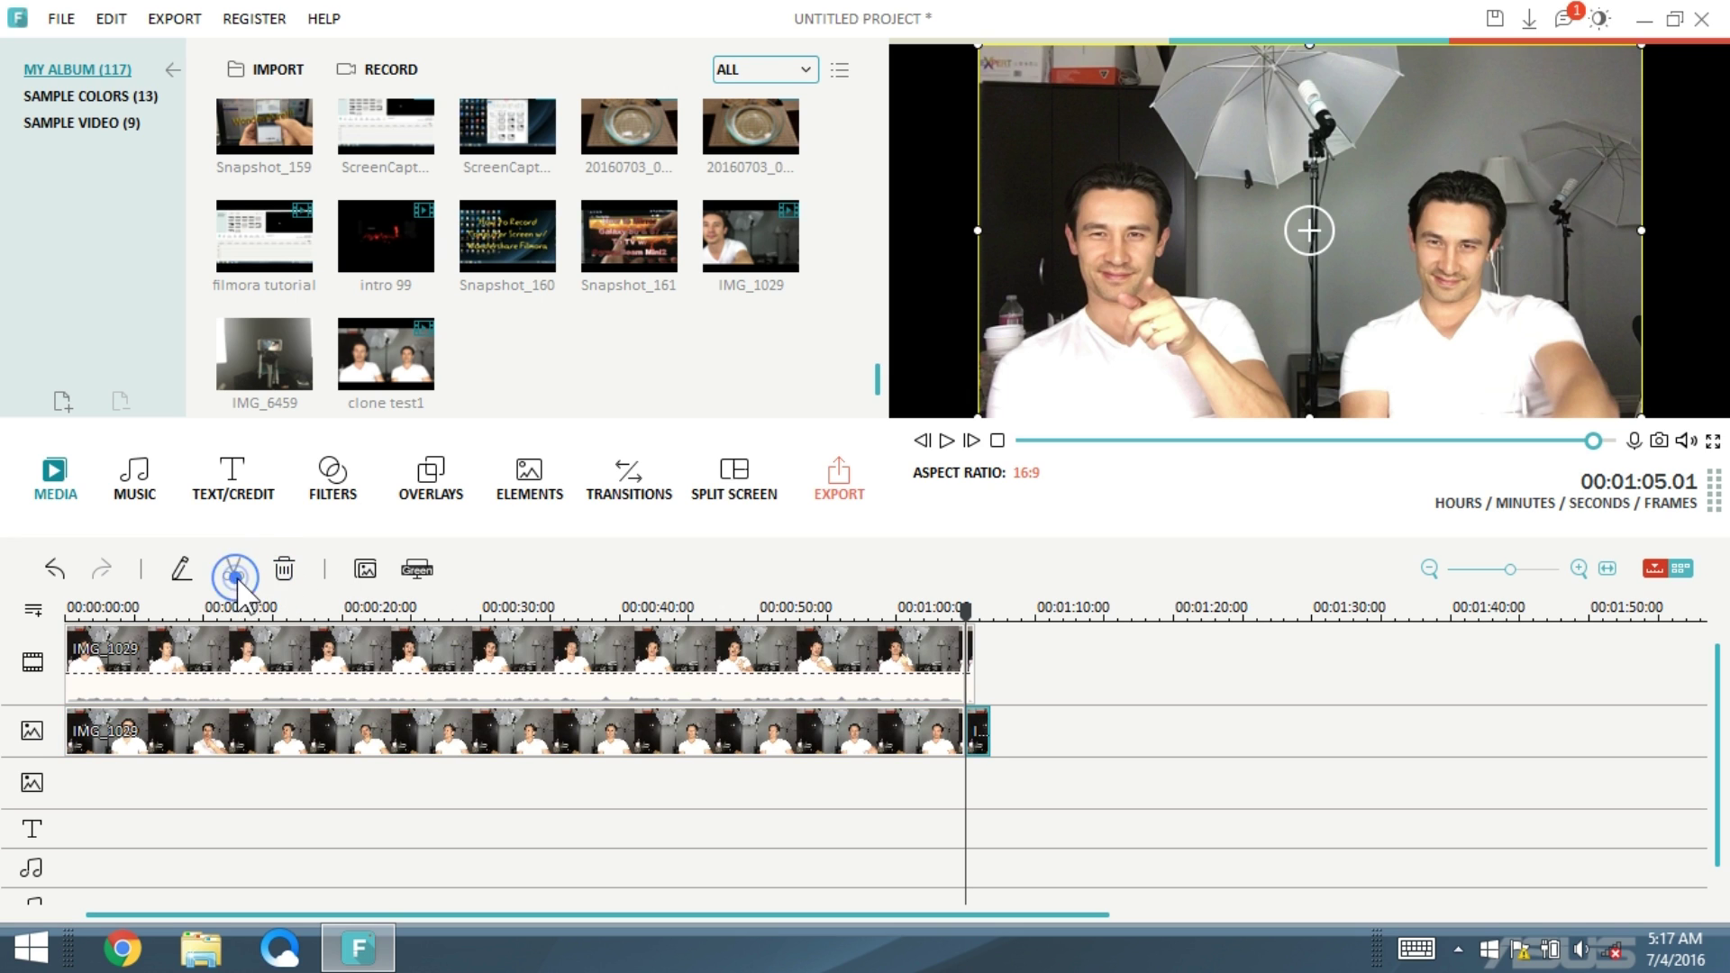
- Delete the leftover end pieces of the main clip and the overlay after the 00:01:05.01 split
{"action": "left_click", "coordinate": [977, 681]}
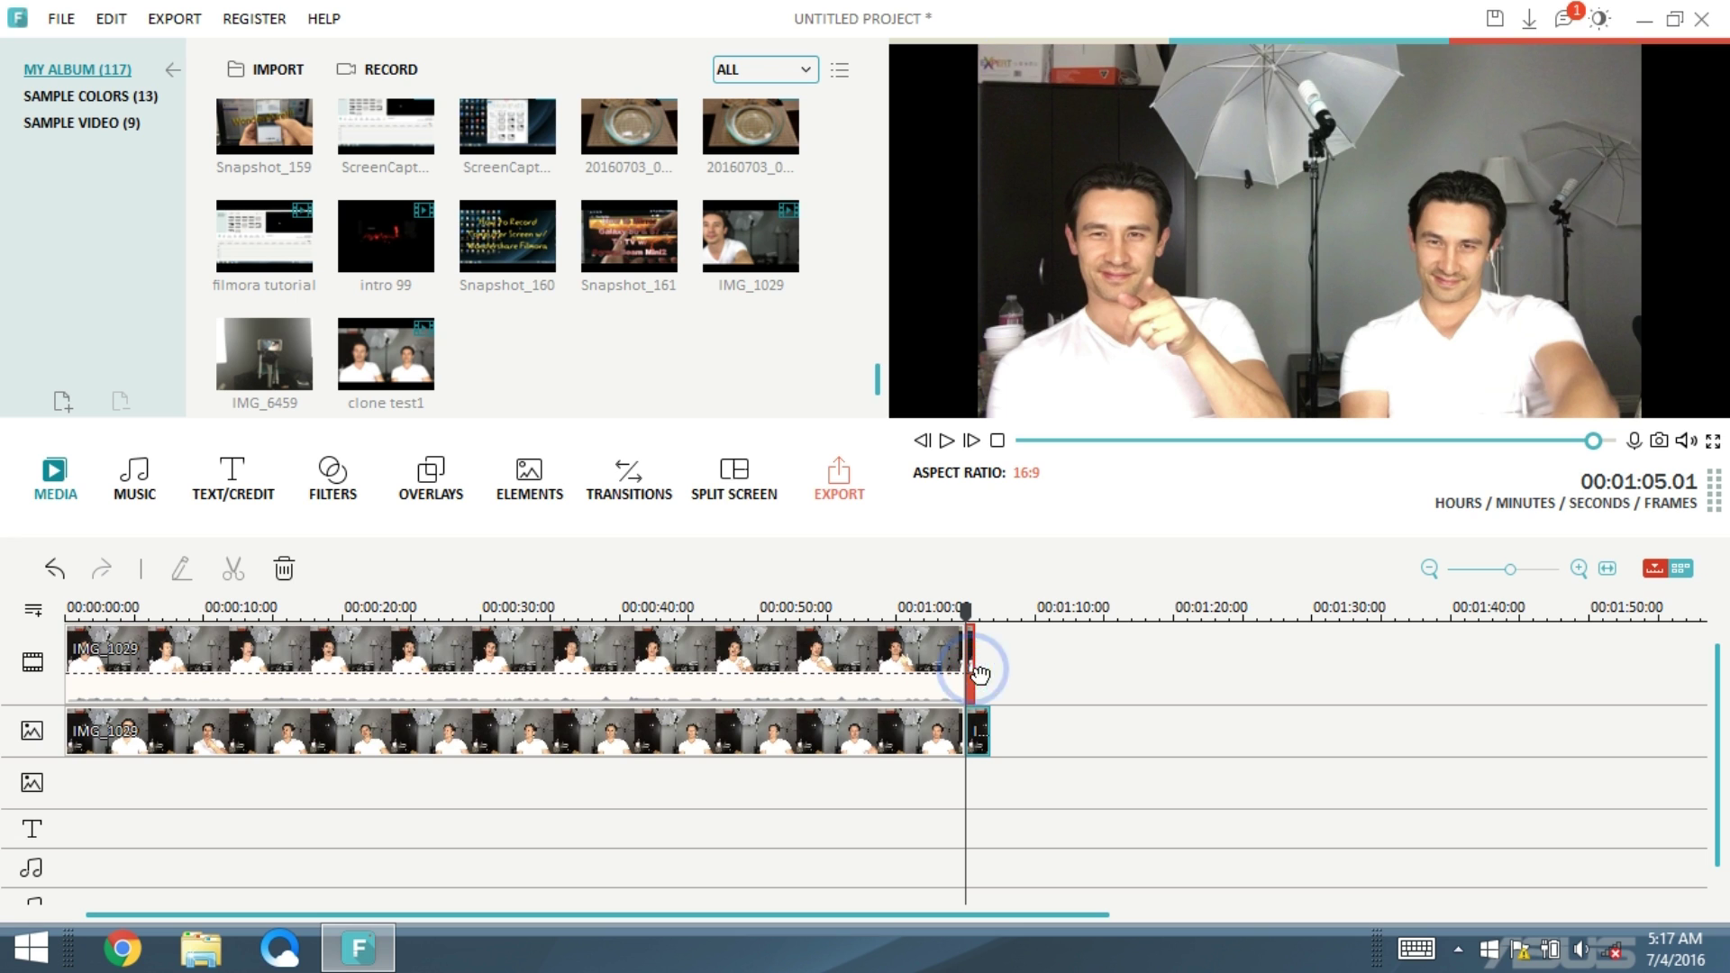
{"action": "left_click", "coordinate": [975, 721]}
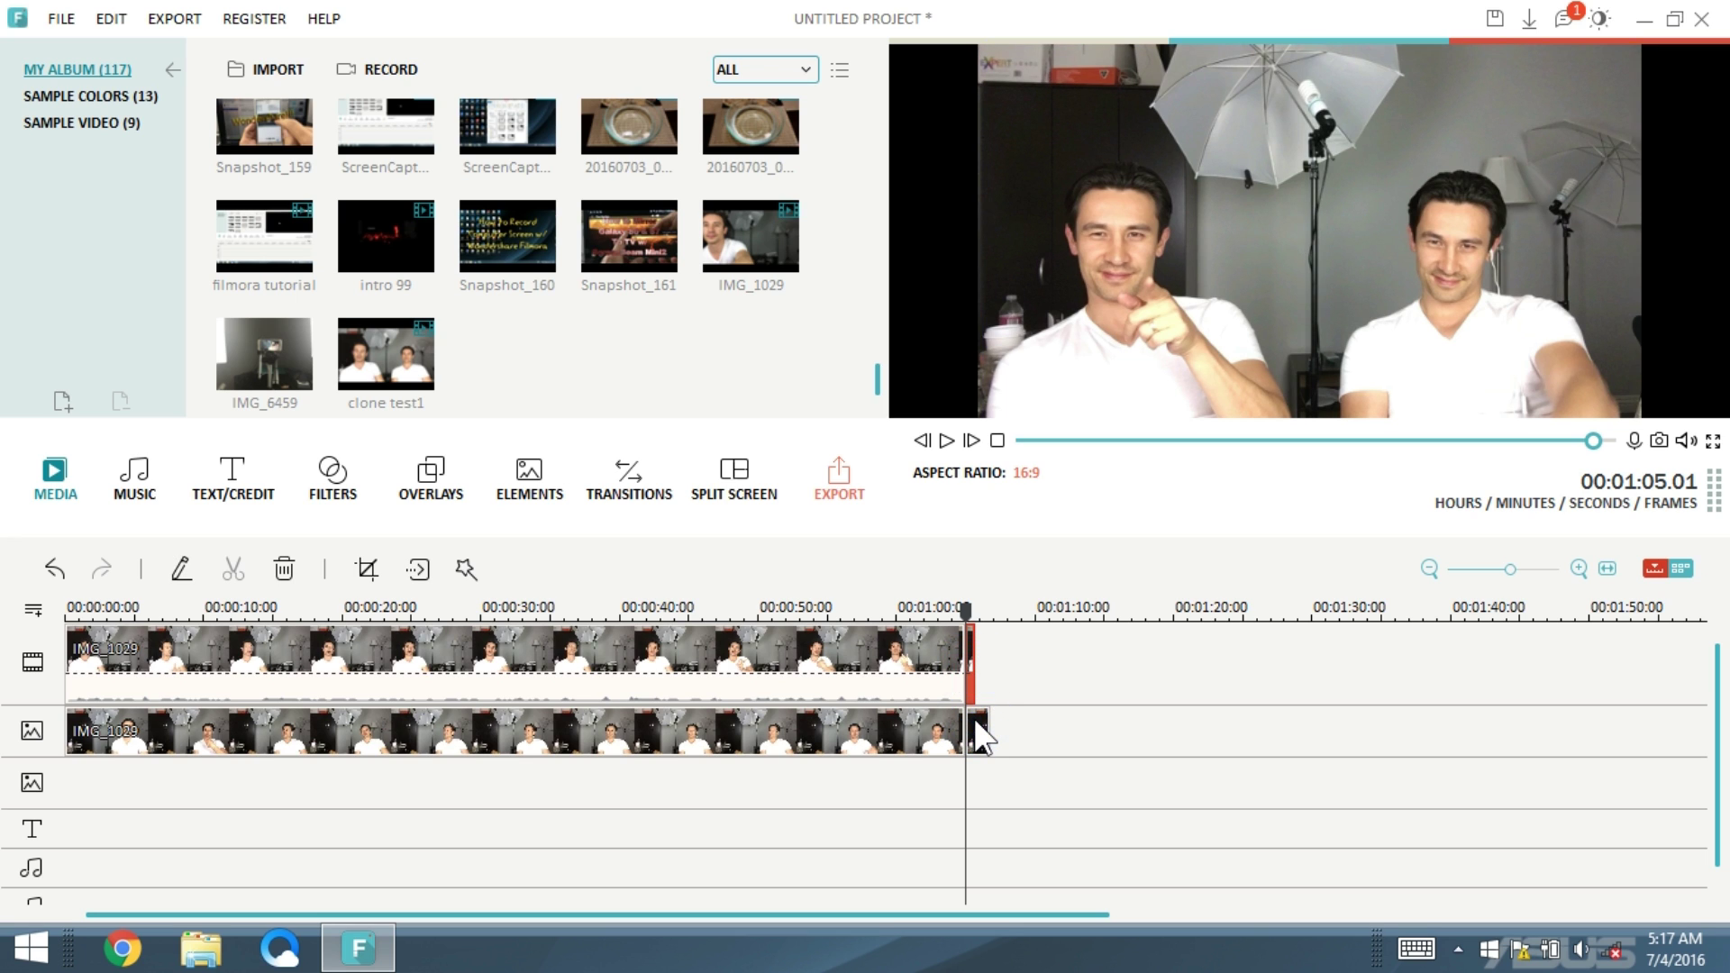
{"action": "right_click", "coordinate": [977, 723]}
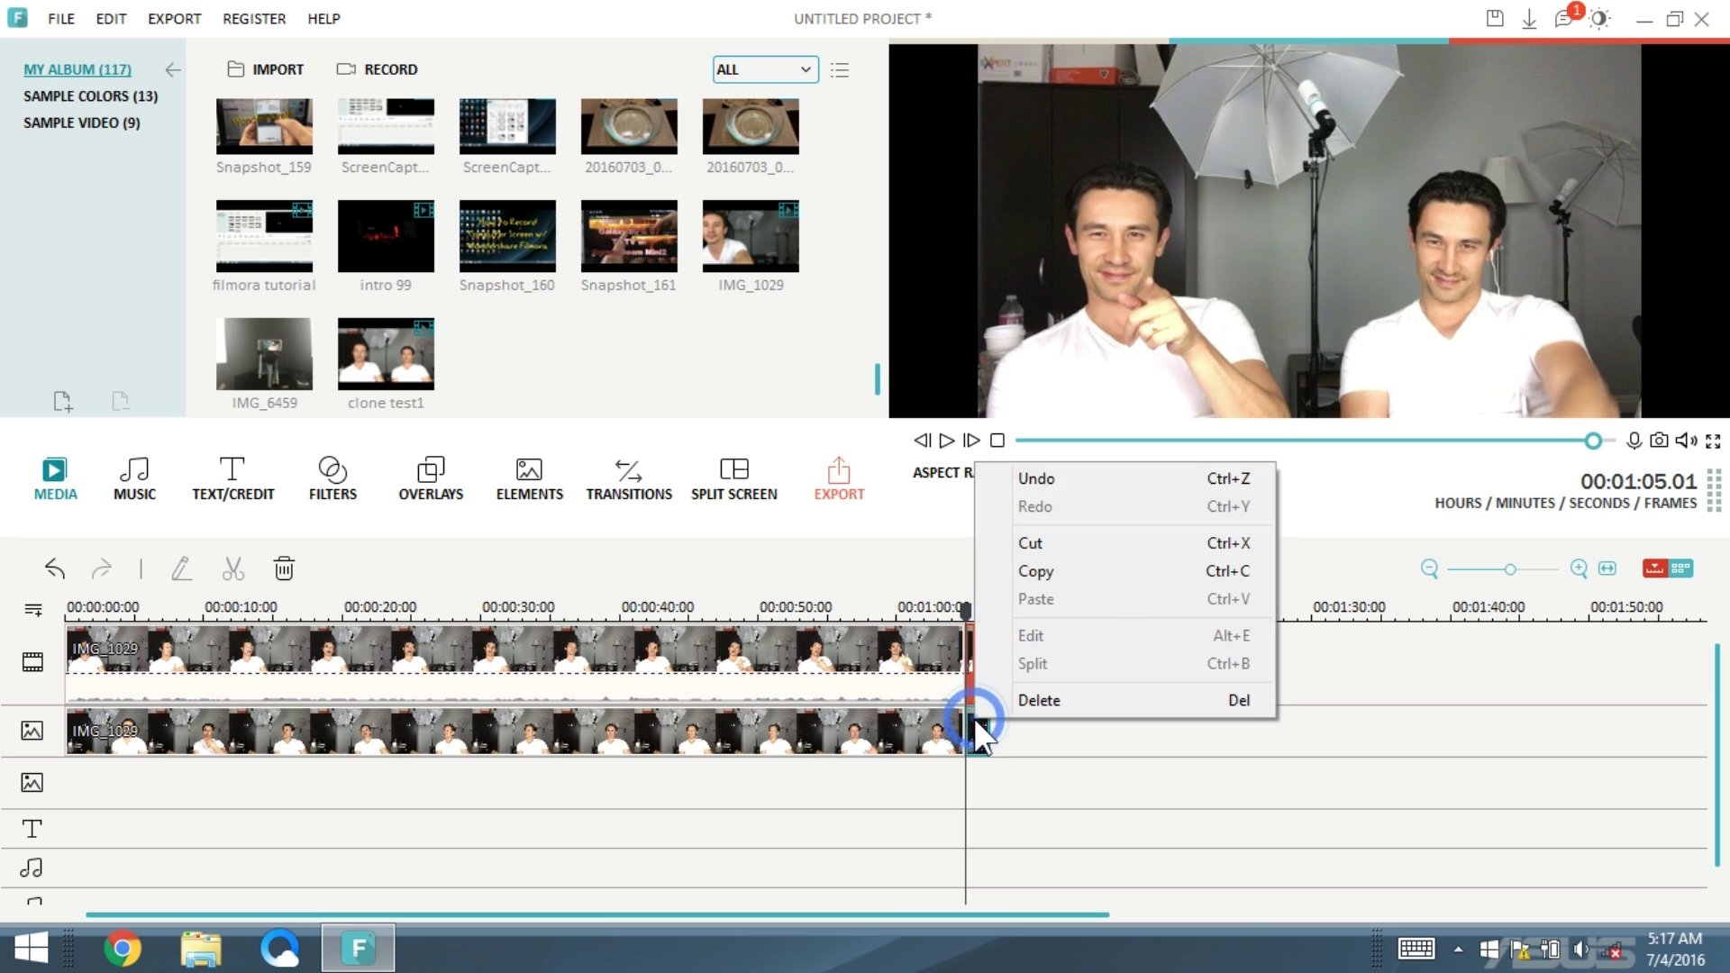
{"action": "left_click", "coordinate": [1036, 701]}
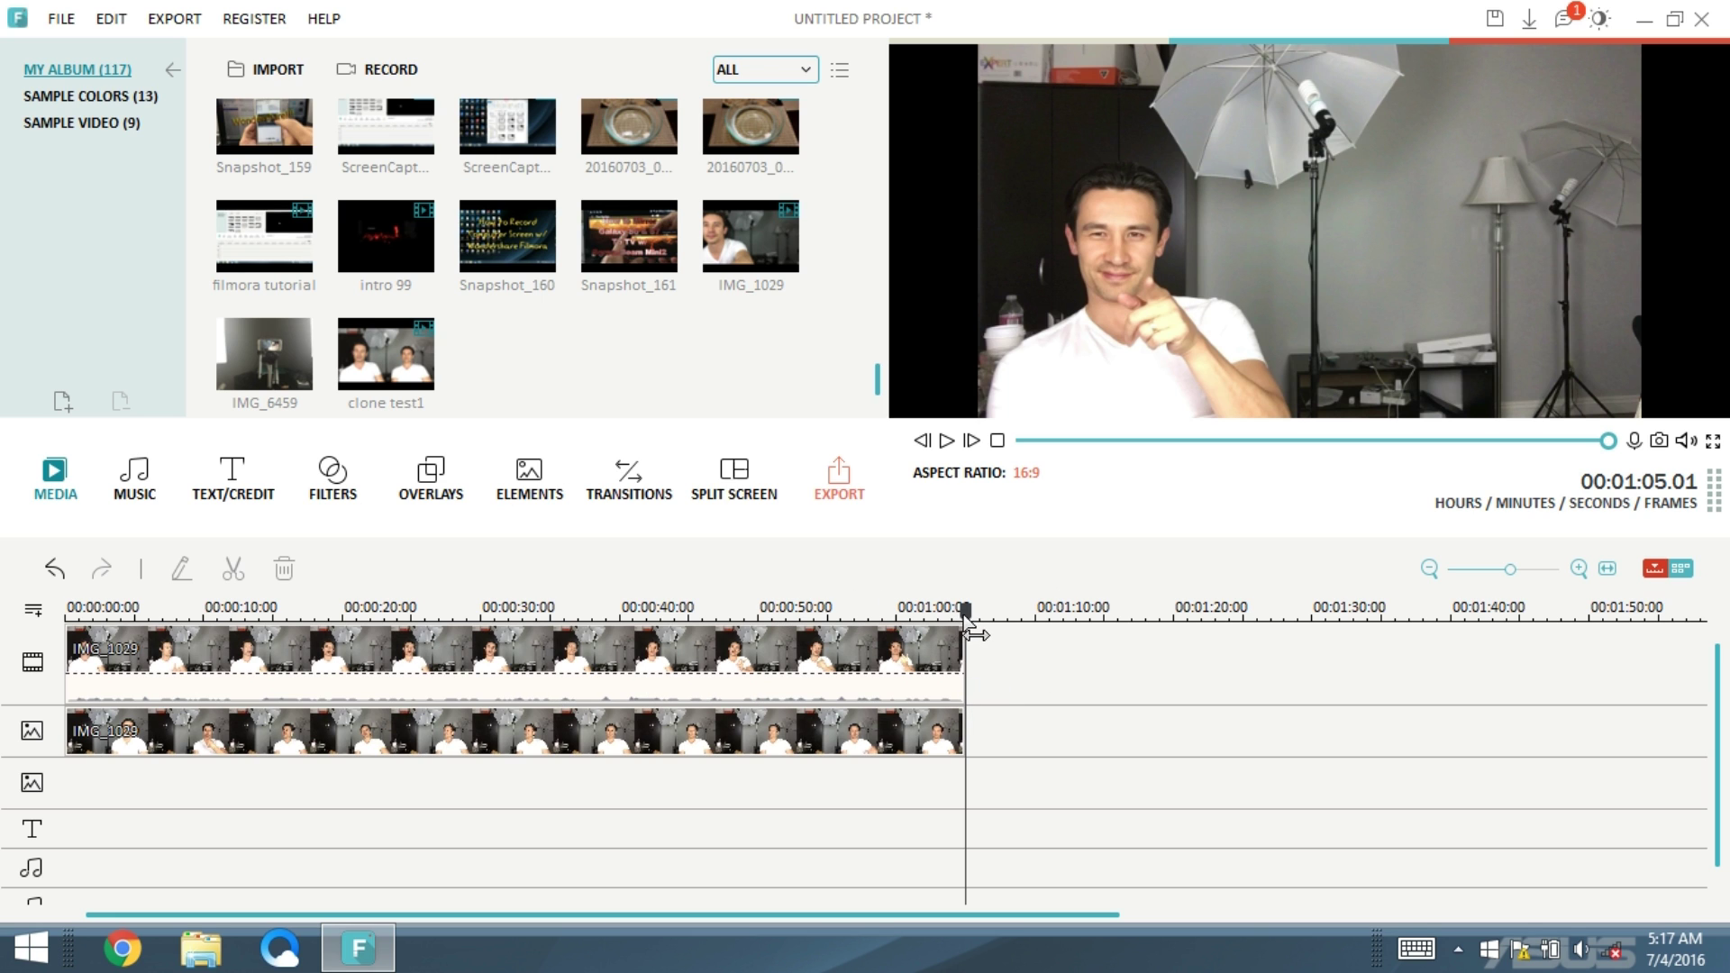
- Play the trimmed composition from about 15 seconds in and pause at 00:00:28.20
{"action": "left_click_drag", "start_coordinate": [965, 615], "coordinate": [329, 649]}
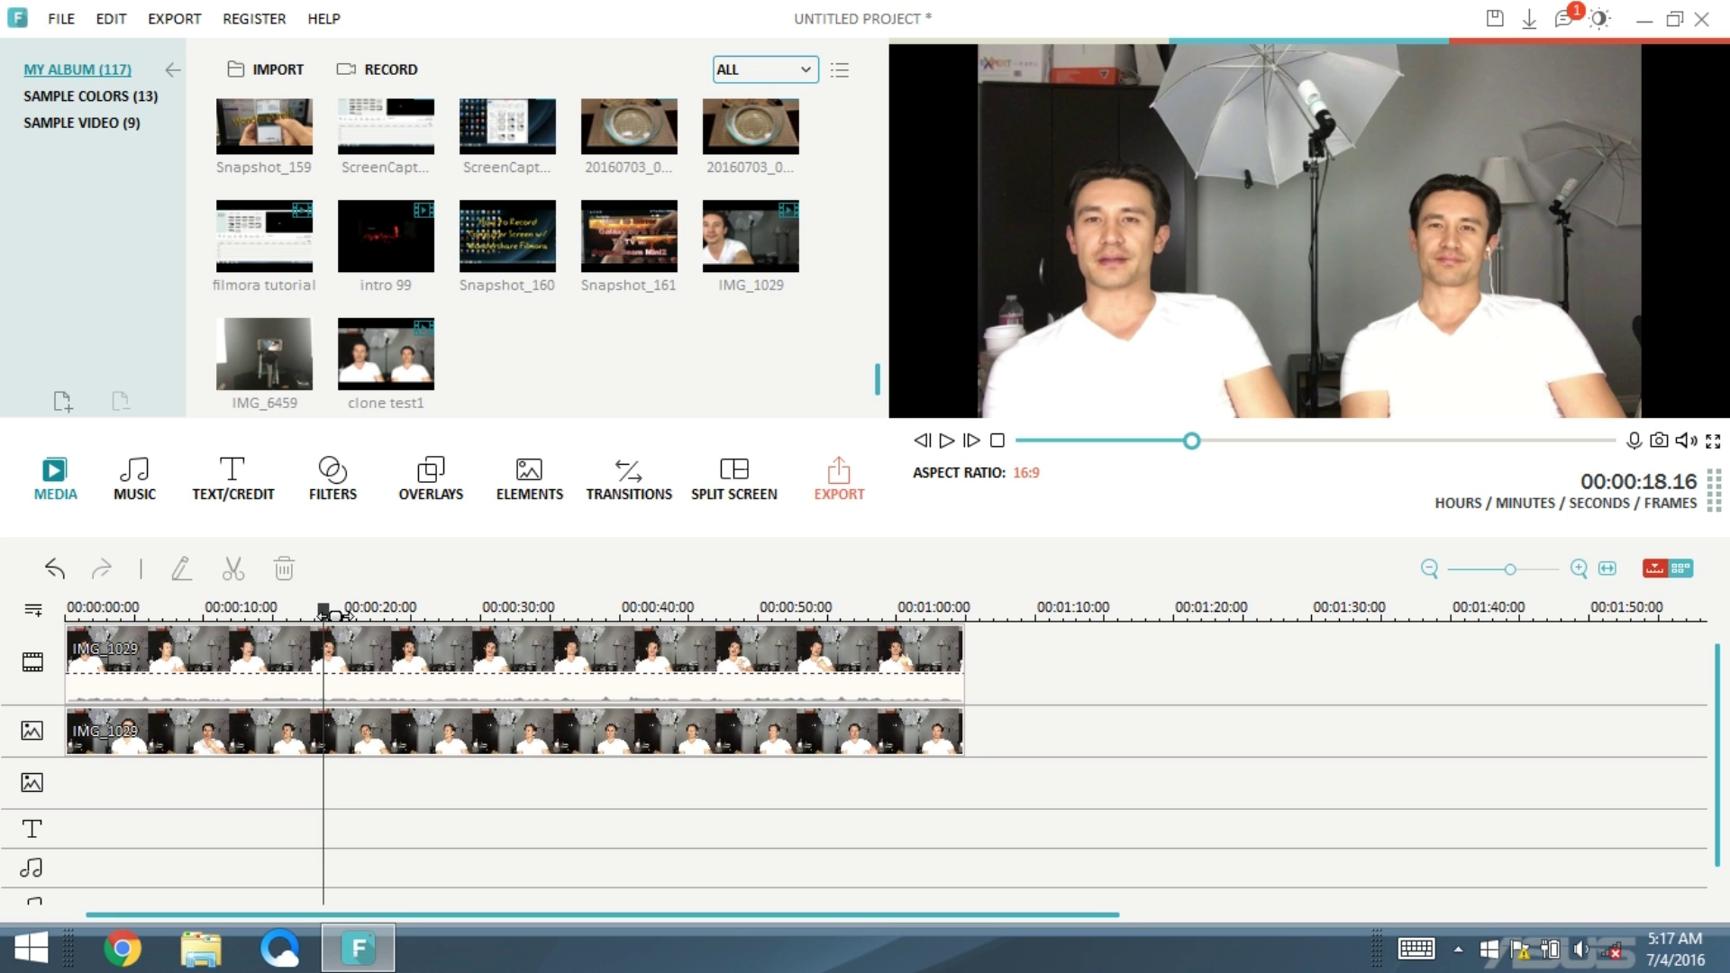
{"action": "left_click_drag", "start_coordinate": [324, 617], "coordinate": [271, 613]}
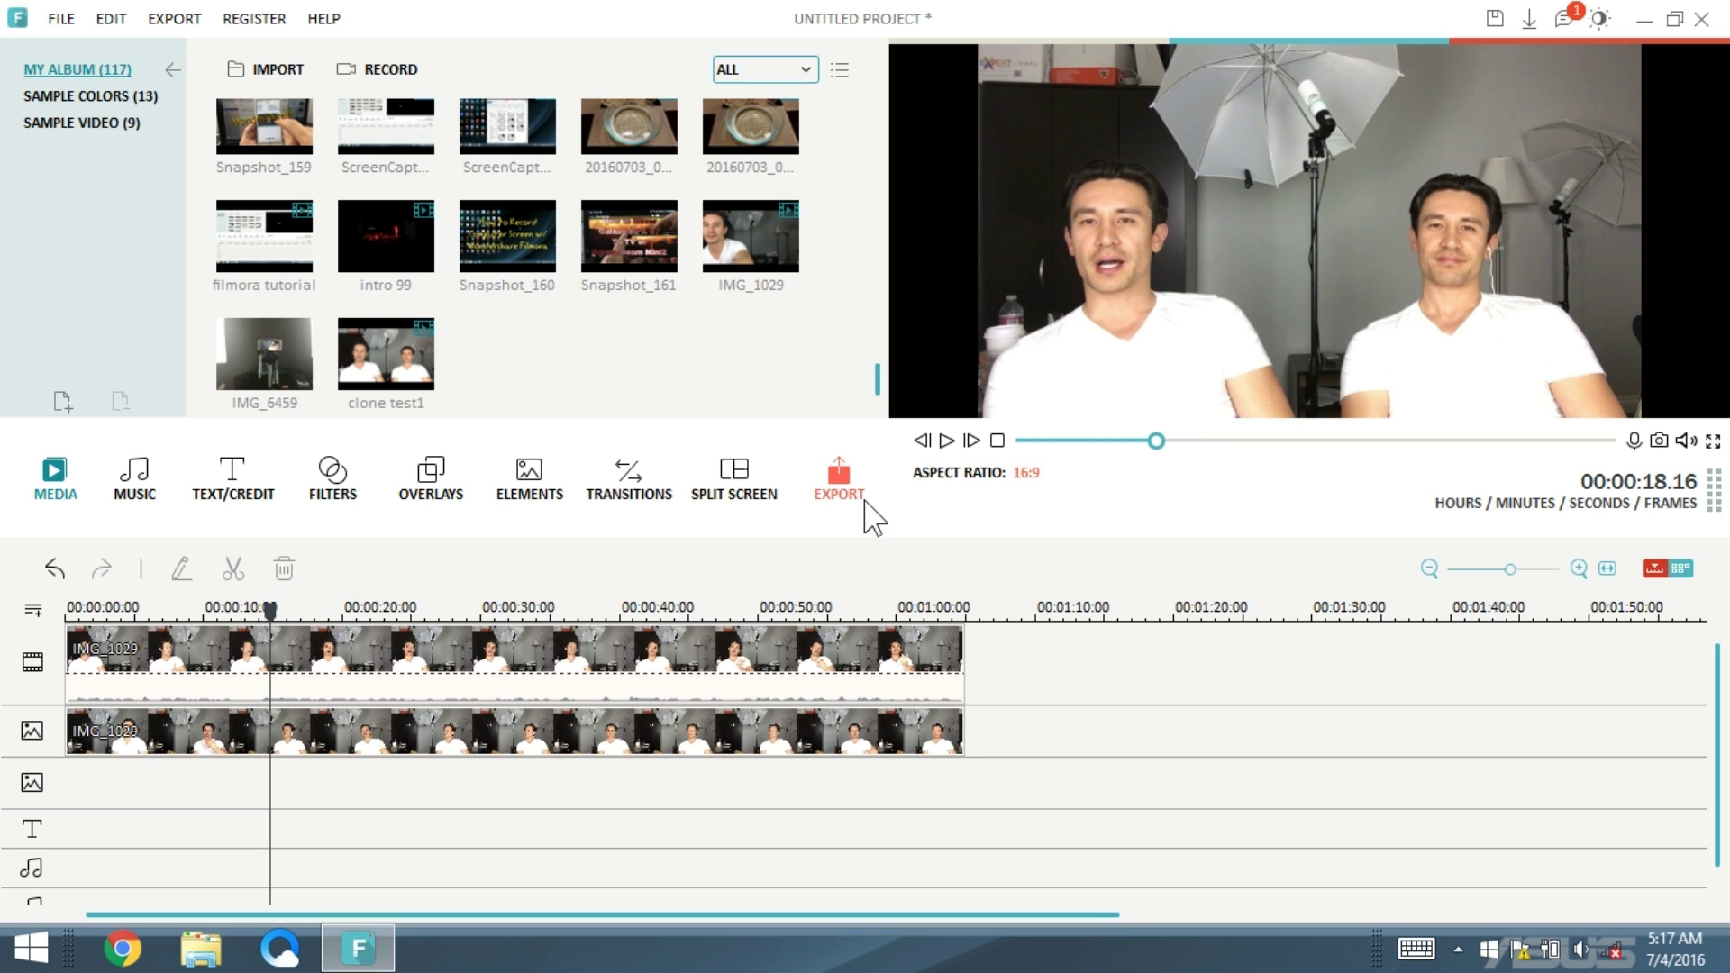
{"action": "left_click", "coordinate": [947, 442]}
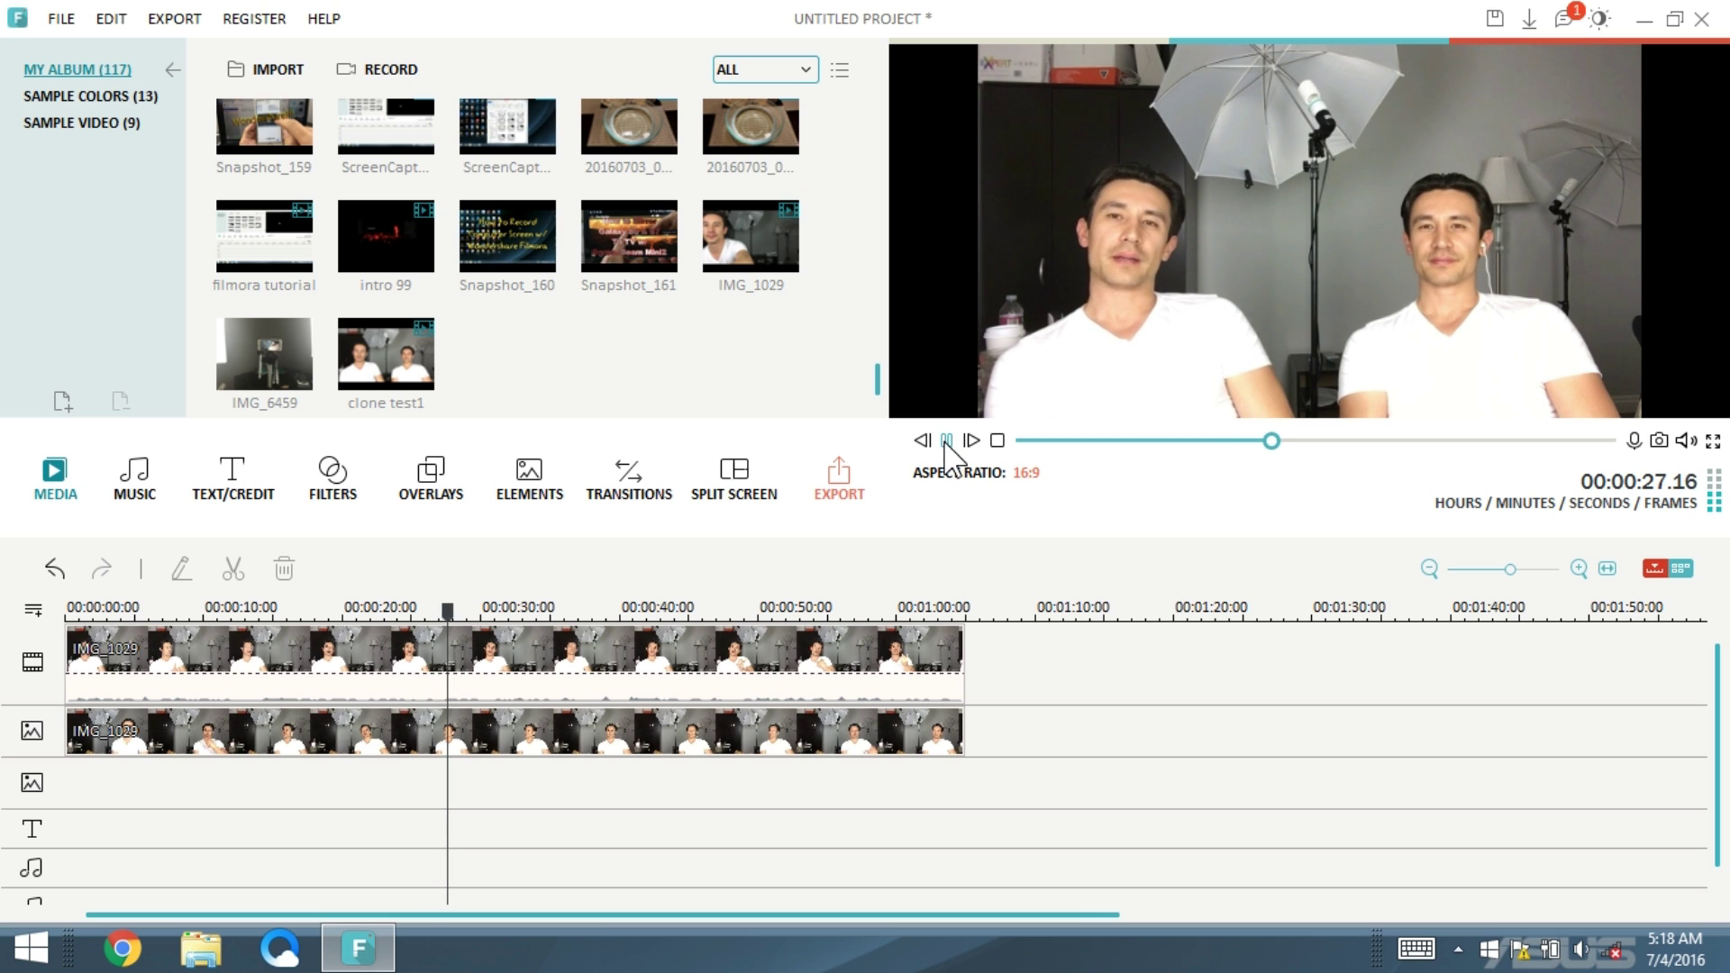
{"action": "left_click", "coordinate": [946, 441]}
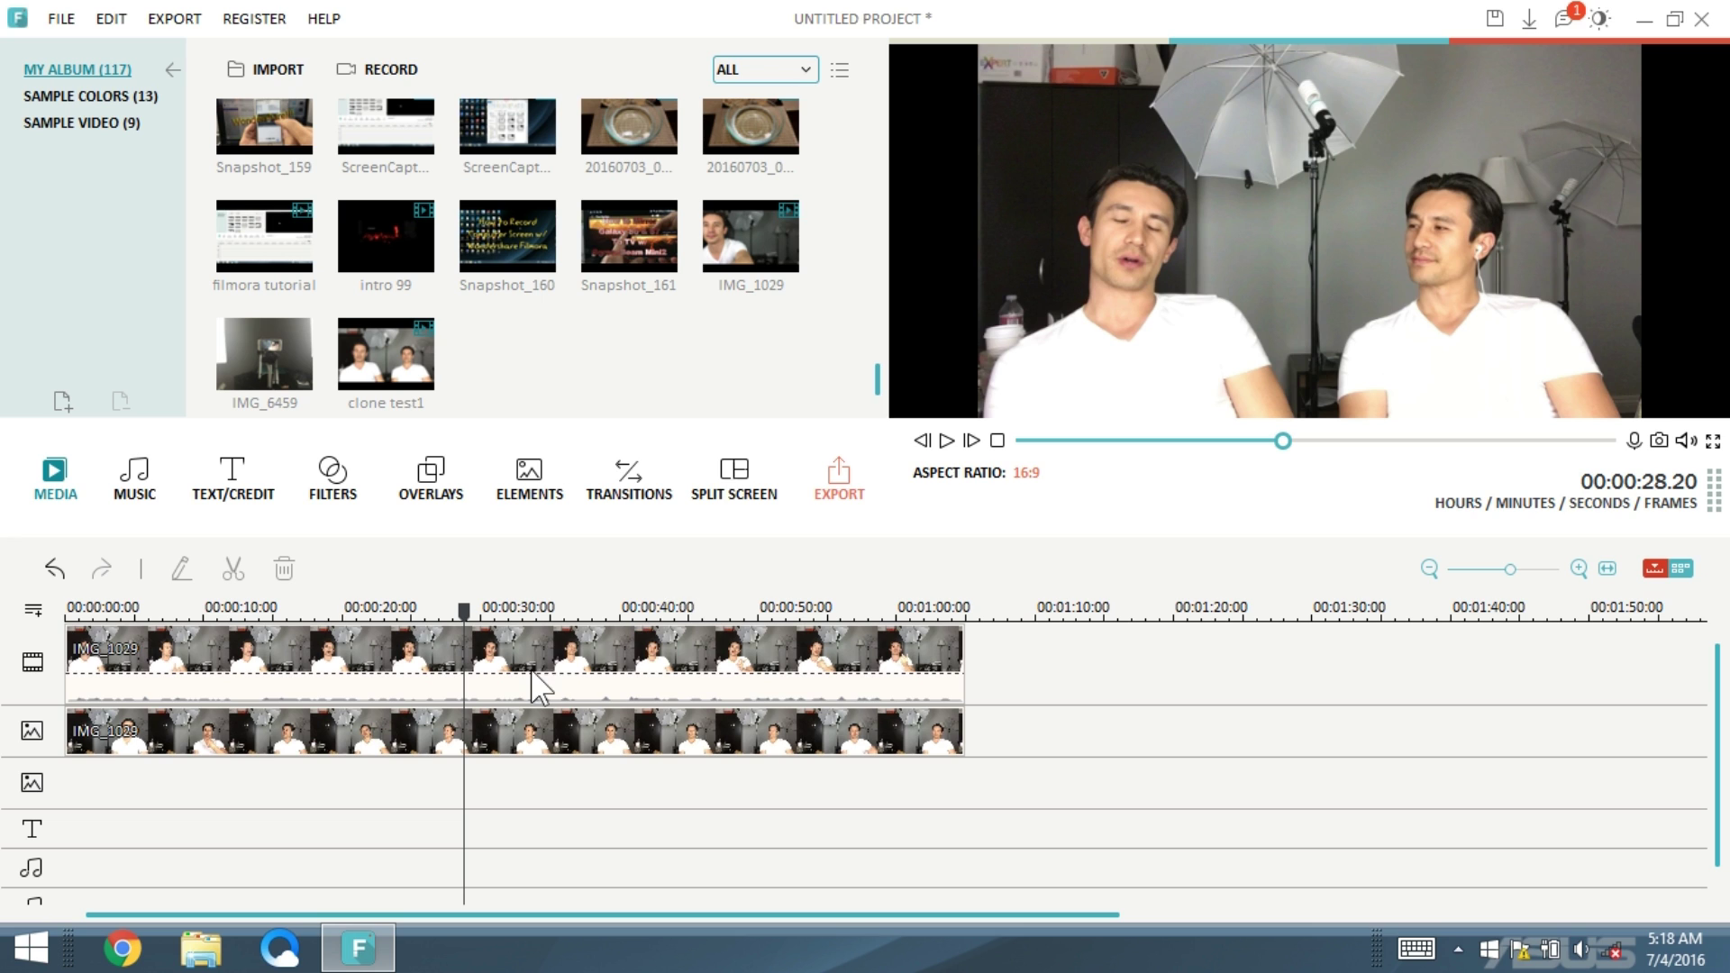
- Place the IMG_6459 photo on the second overlay track, starting at 00:00:28.20
{"action": "left_click", "coordinate": [241, 359]}
{"action": "left_click_drag", "start_coordinate": [249, 366], "coordinate": [476, 797]}
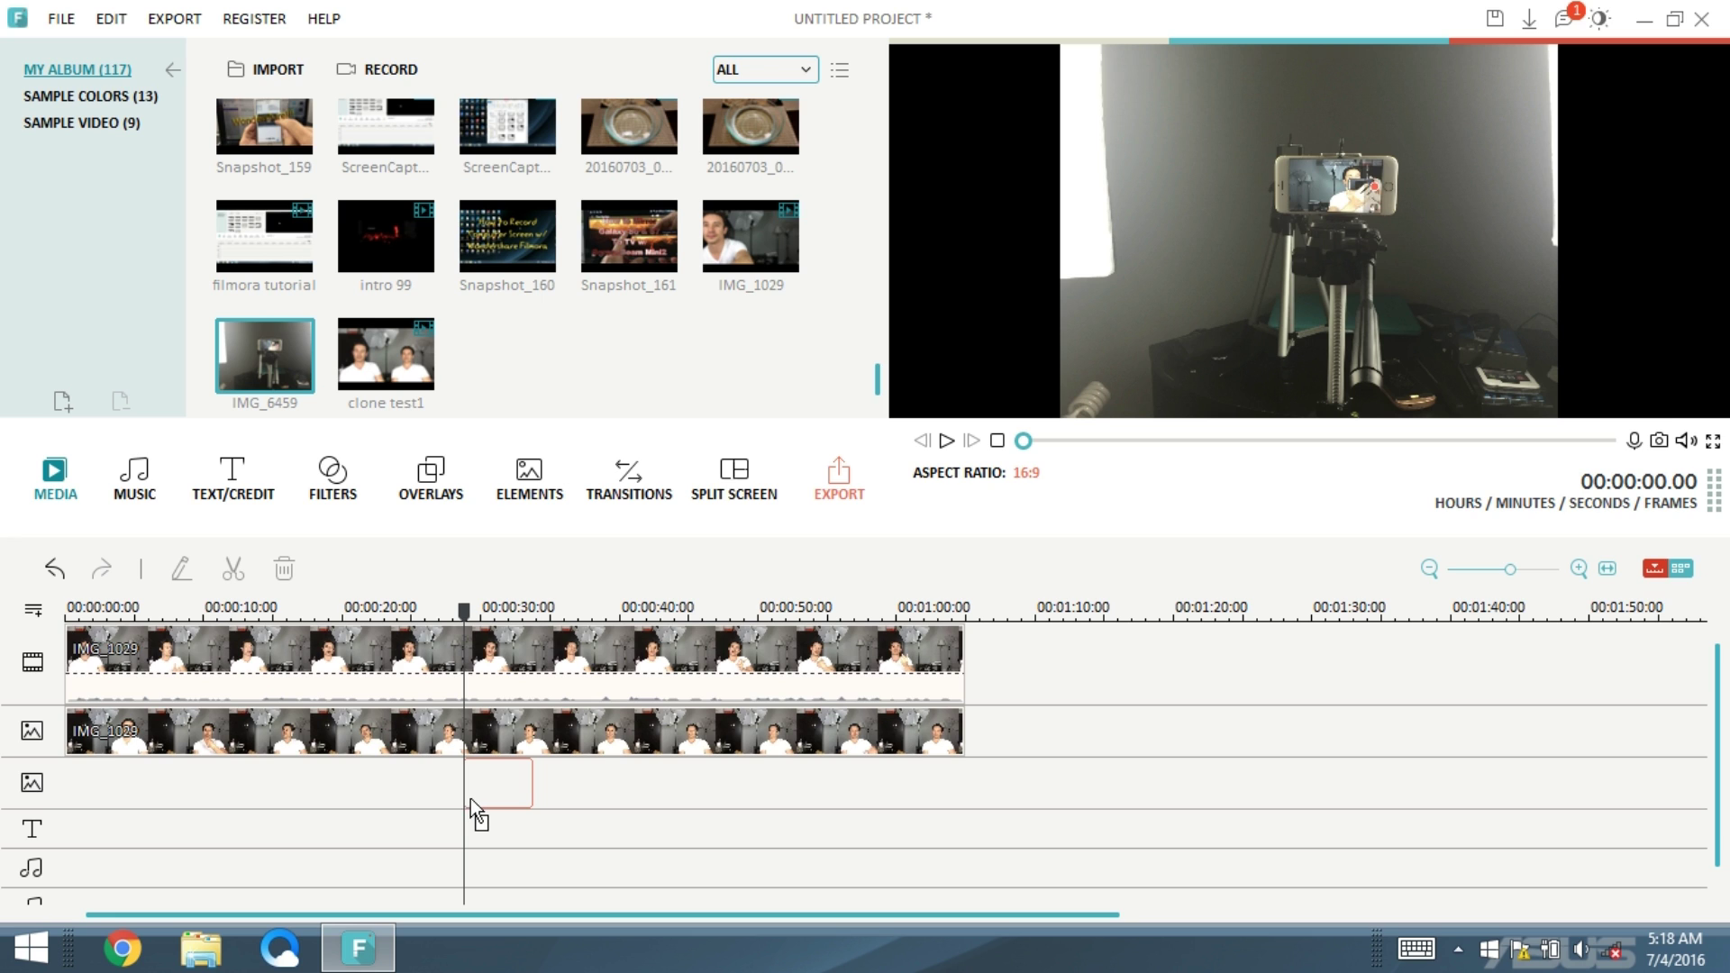
{"action": "left_click_drag", "start_coordinate": [471, 798], "coordinate": [470, 798]}
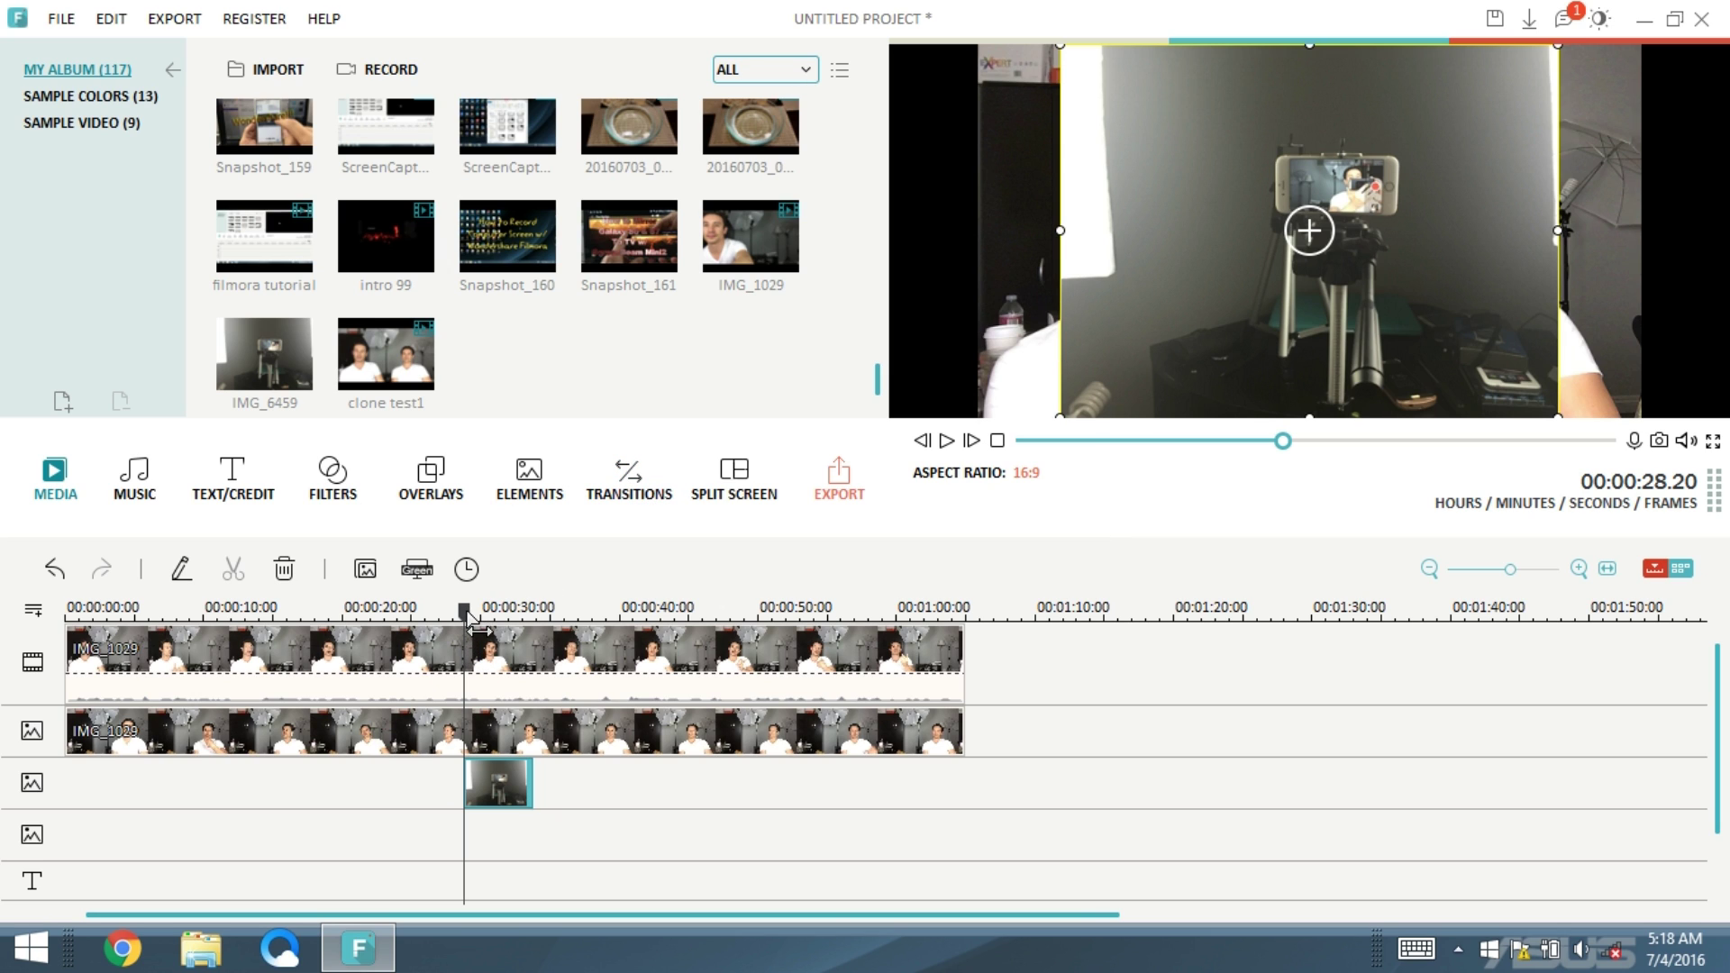
- Play from just before the inserted photo to 00:00:38.21 to check how it appears in the composition
{"action": "left_click_drag", "start_coordinate": [464, 620], "coordinate": [456, 622]}
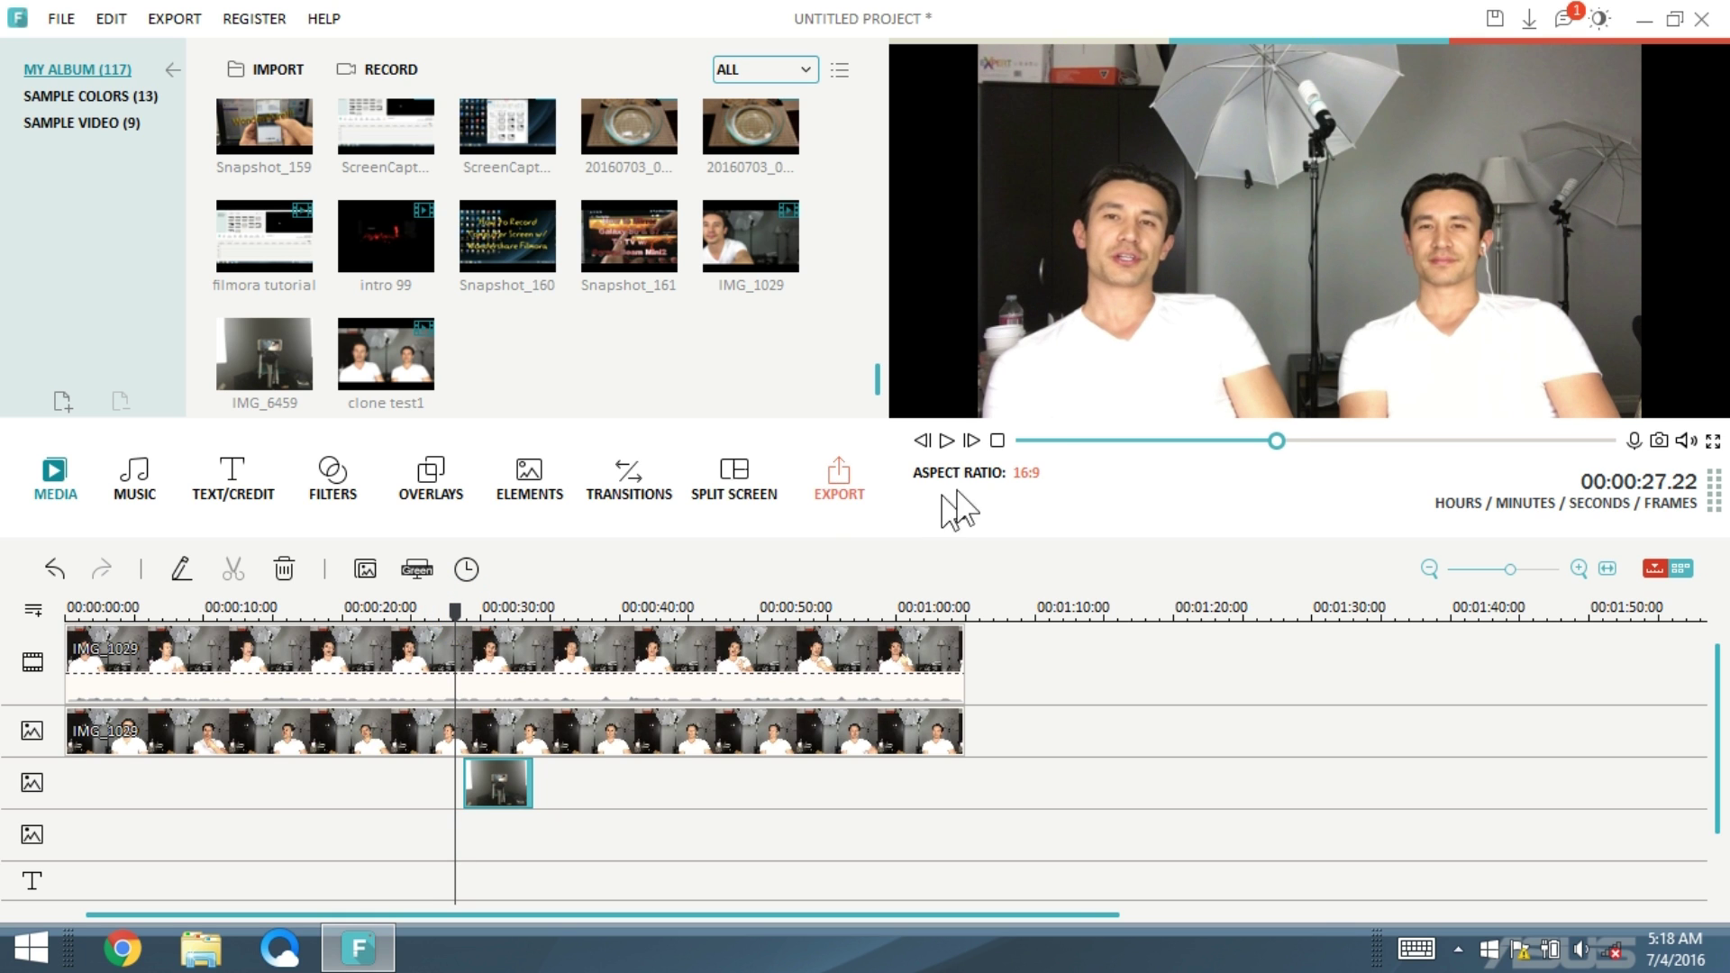
{"action": "left_click", "coordinate": [946, 441]}
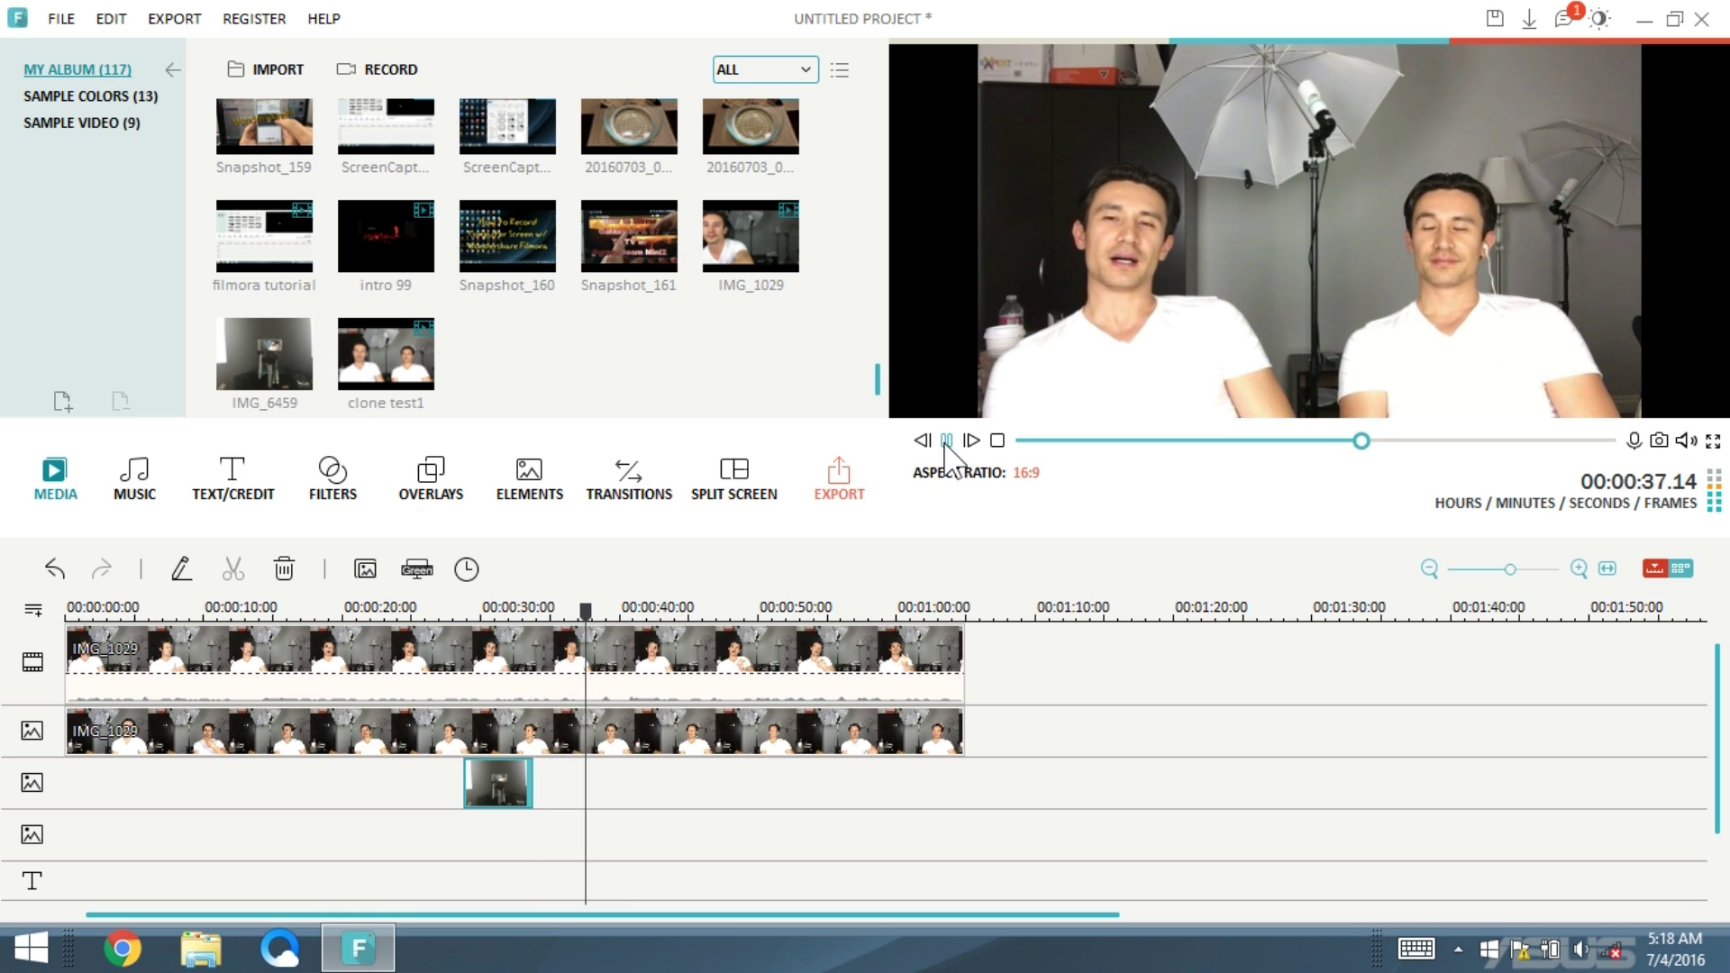
{"action": "left_click", "coordinate": [946, 439]}
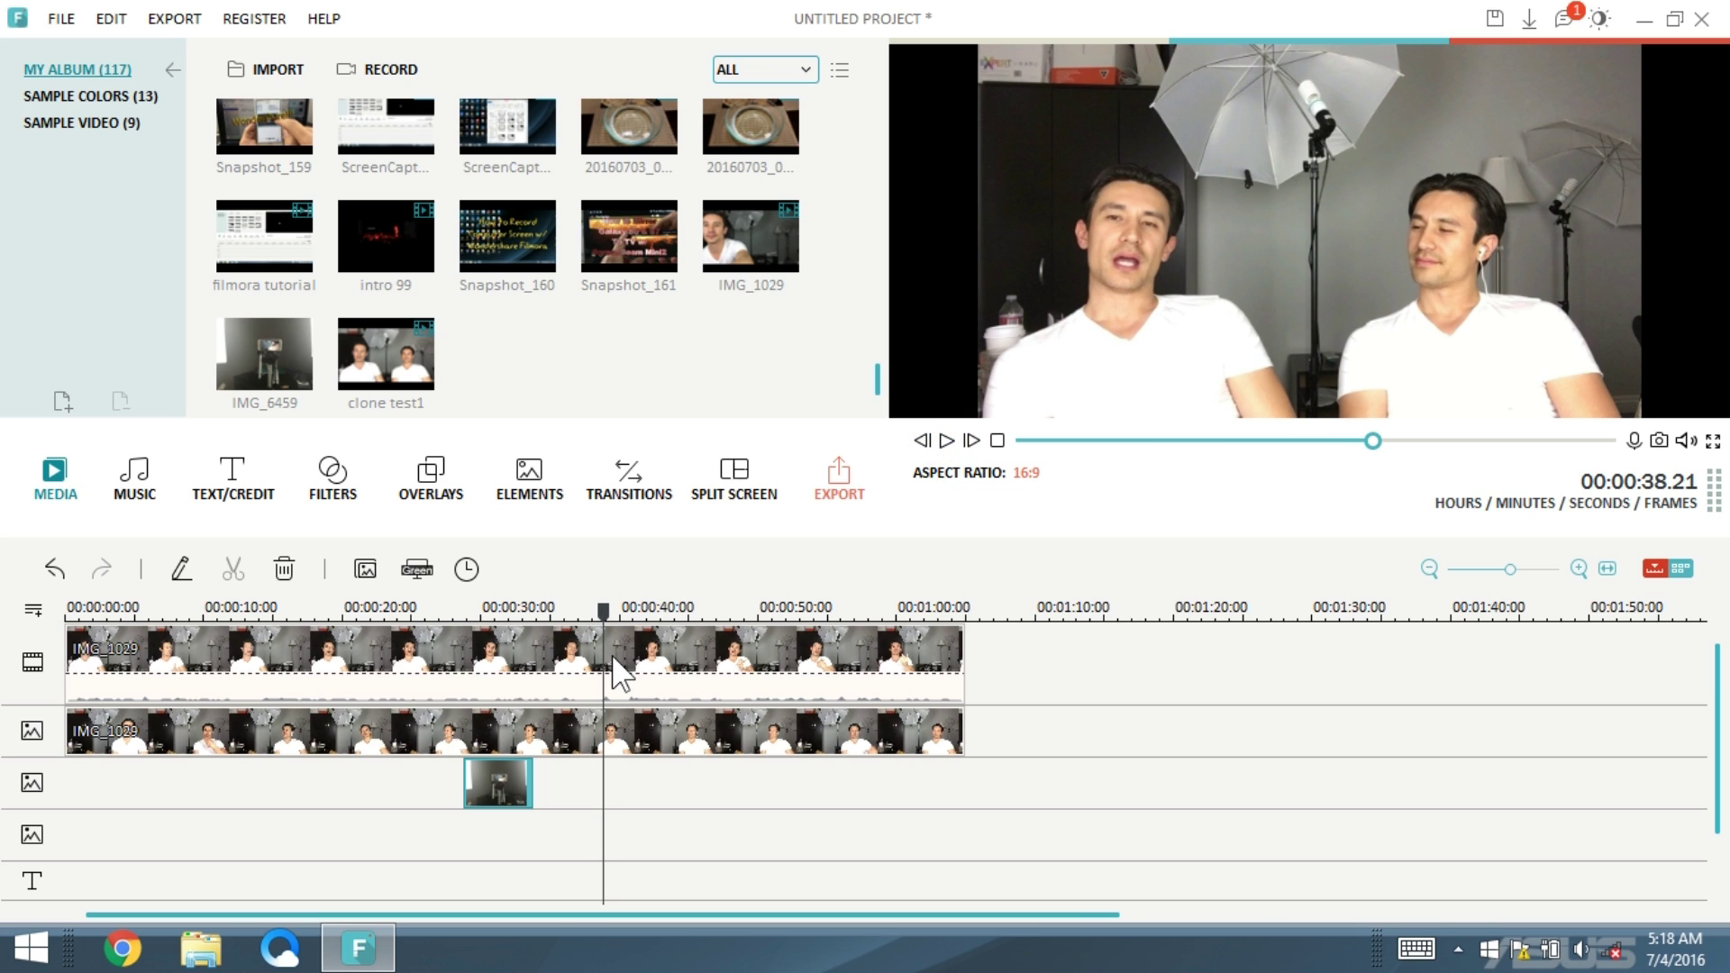